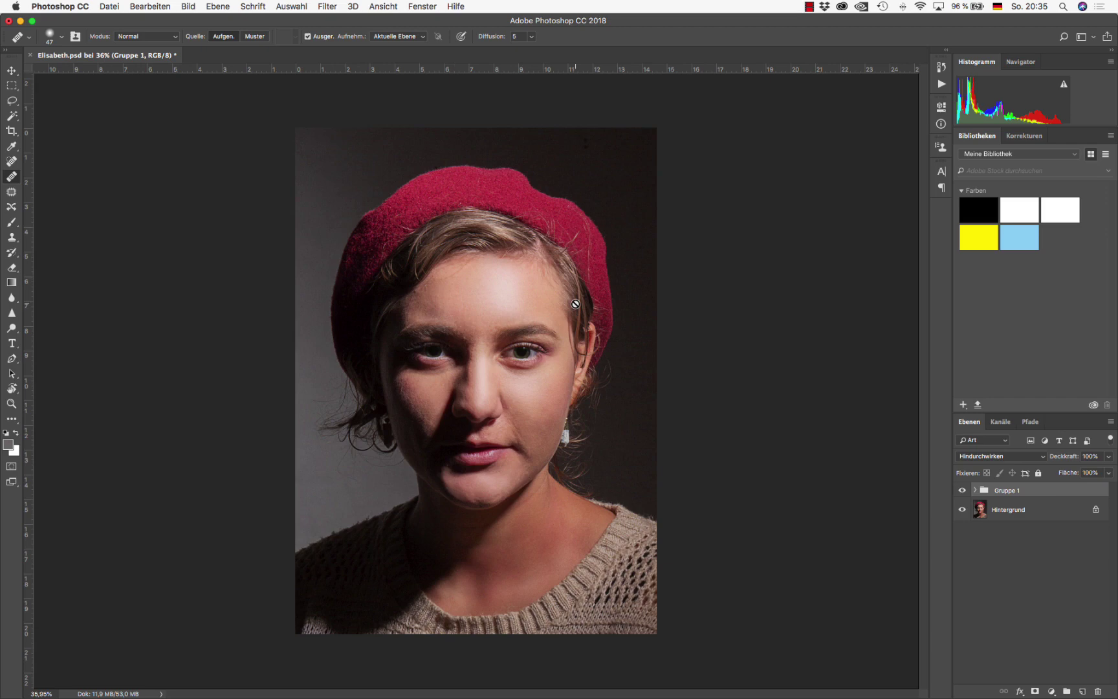
Heal the dark spot on the right cheek, toggling the retouching group to compare.
{"action": "left_click", "coordinate": [963, 492]}
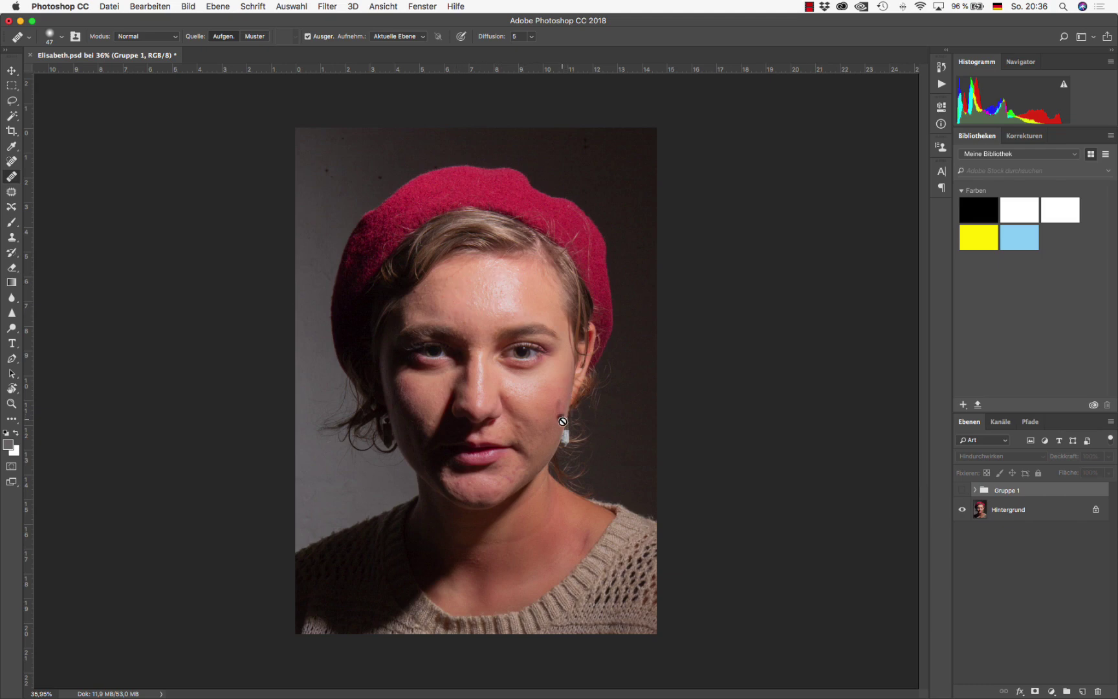
{"action": "left_click", "coordinate": [549, 398]}
{"action": "left_click", "coordinate": [548, 397]}
{"action": "left_click", "coordinate": [962, 490]}
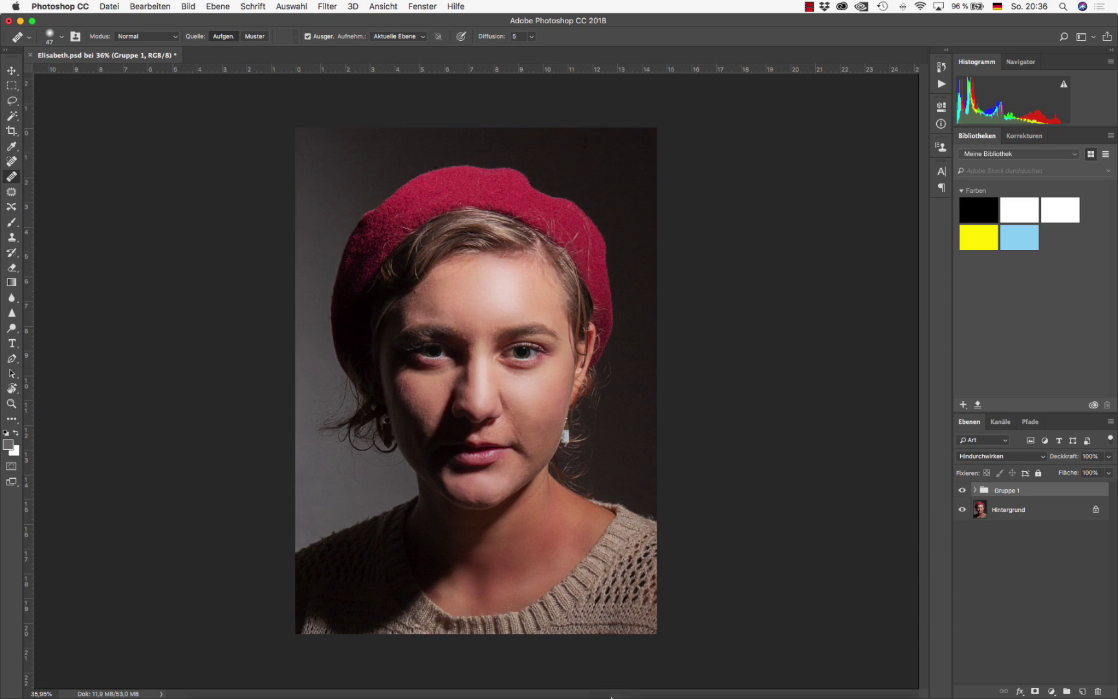
{"action": "mouse_move", "coordinate": [210, 696]}
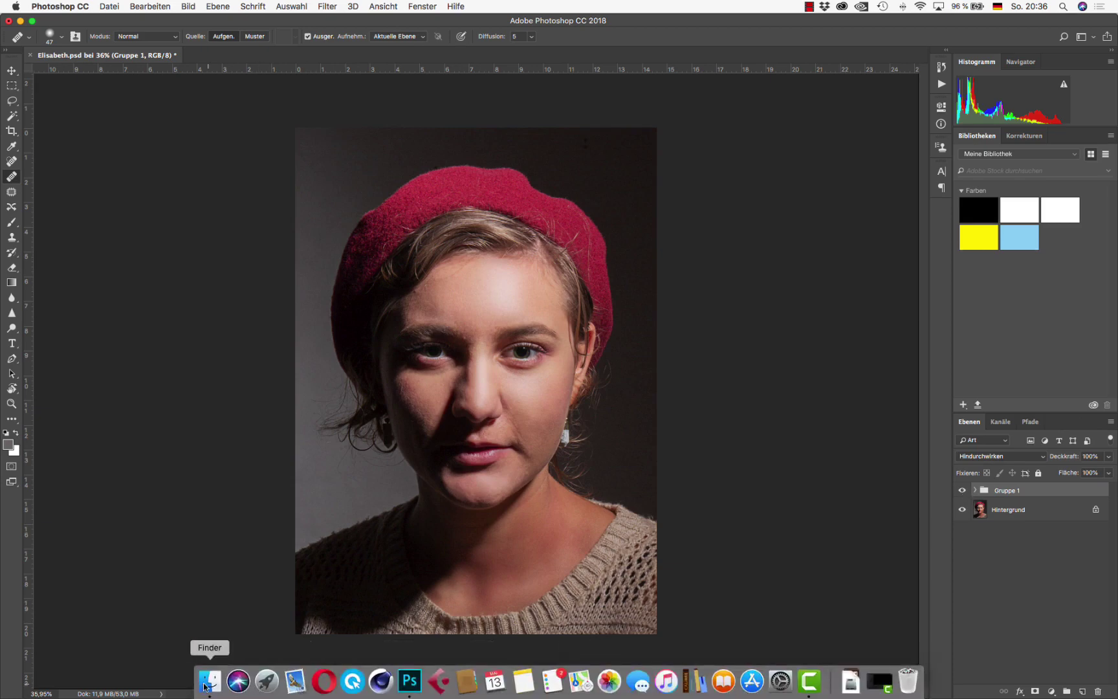
Open Elisabeth.CR2 from the desktop (Schreibtisch) through Finder into Photoshop.
{"action": "left_click", "coordinate": [210, 681]}
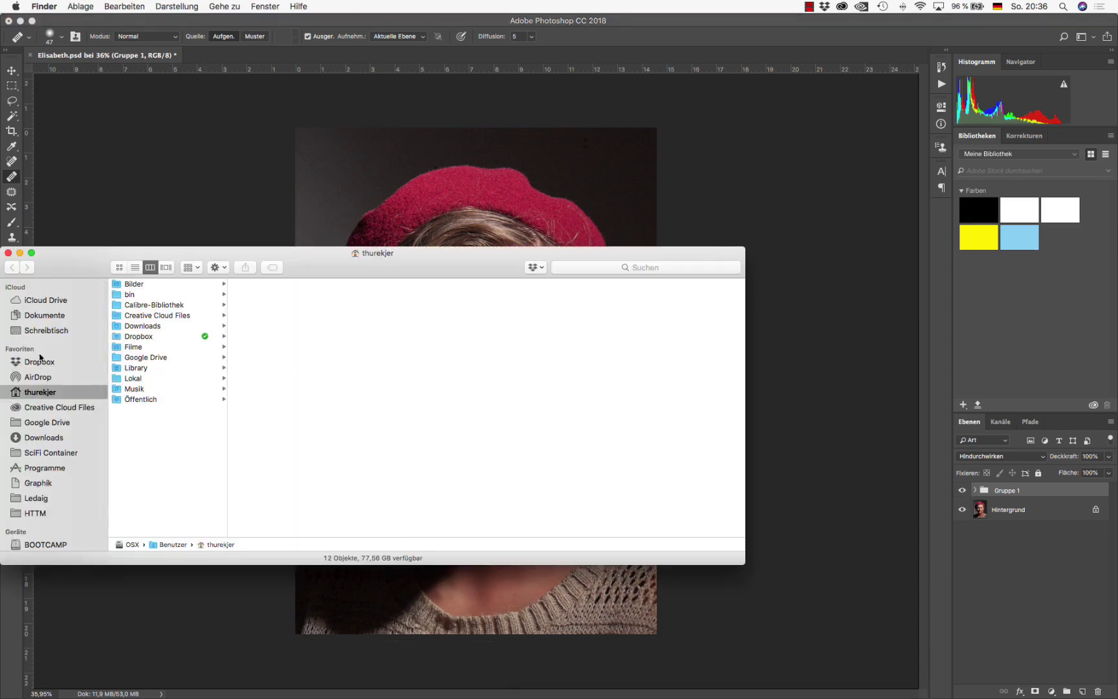
{"action": "left_click", "coordinate": [37, 330]}
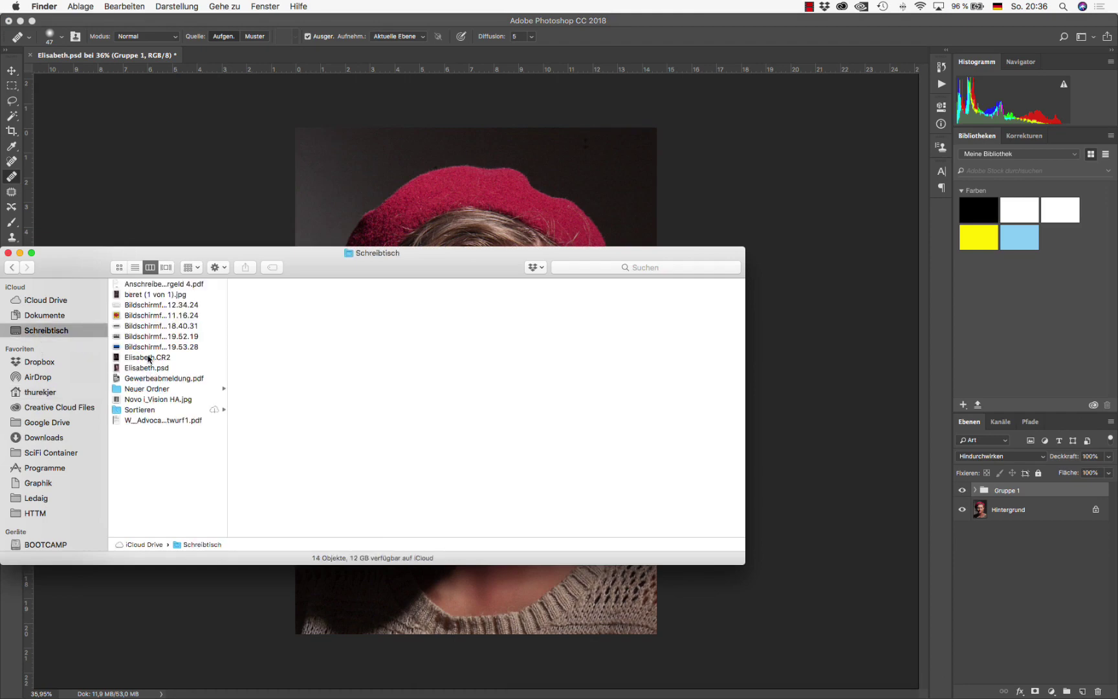
{"action": "left_click", "coordinate": [150, 358]}
{"action": "key", "text": "super+Tab"}
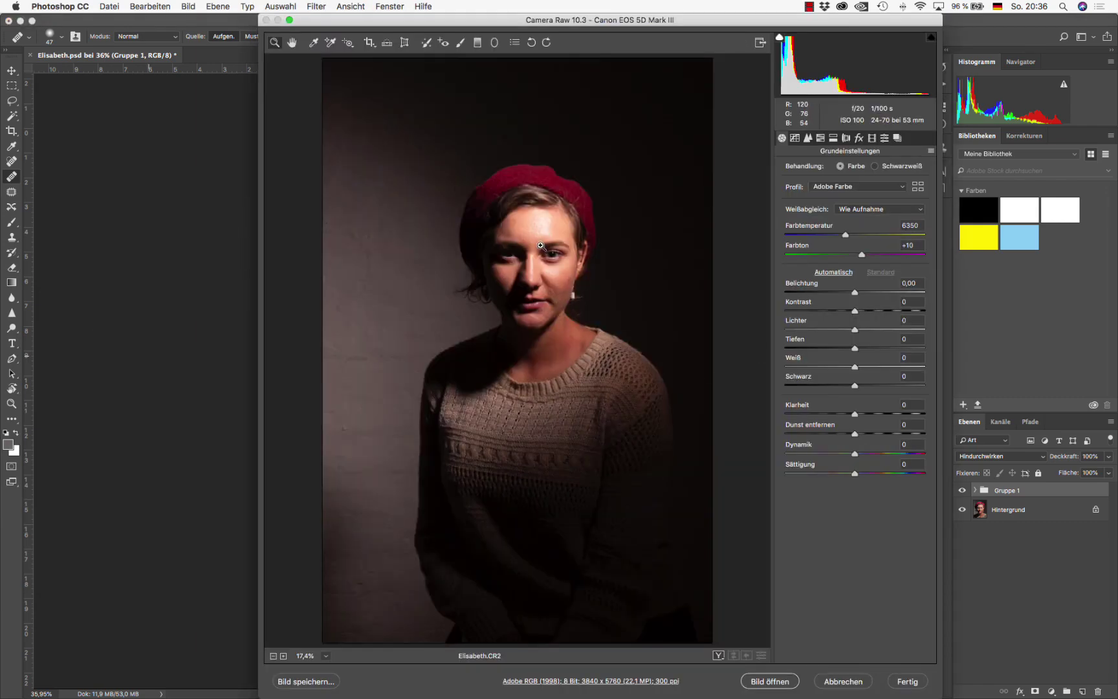
In Camera Raw at 50%, set exposure +0,55, highlights -73, blacks +81, then open the image.
{"action": "left_click", "coordinate": [578, 291]}
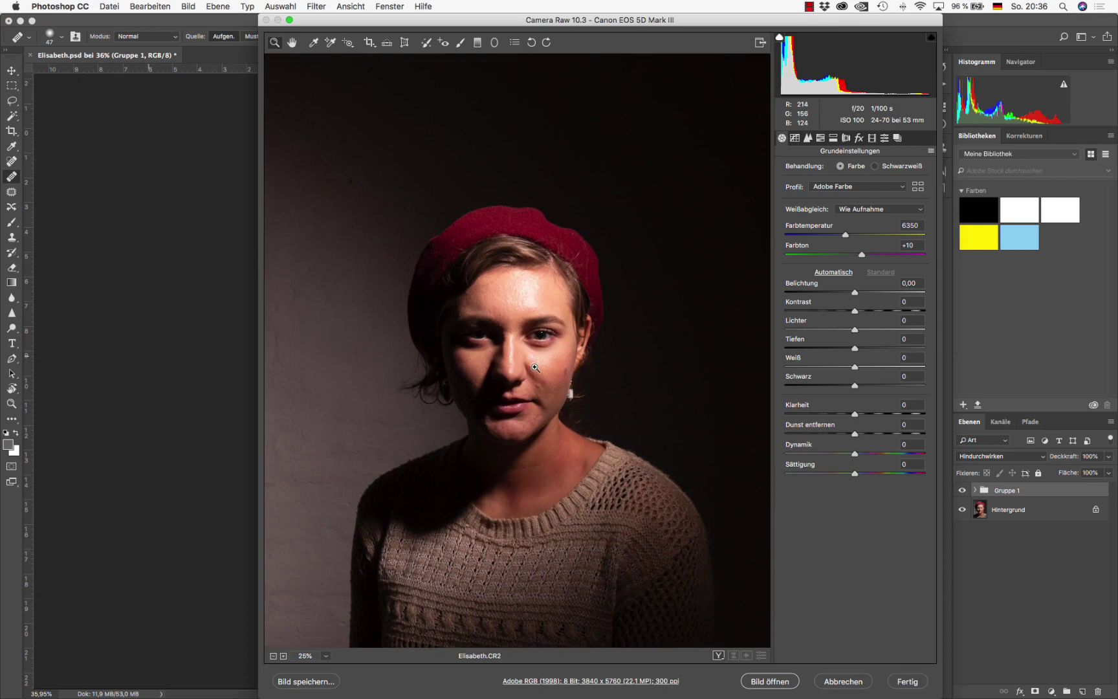
{"action": "left_click", "coordinate": [529, 325]}
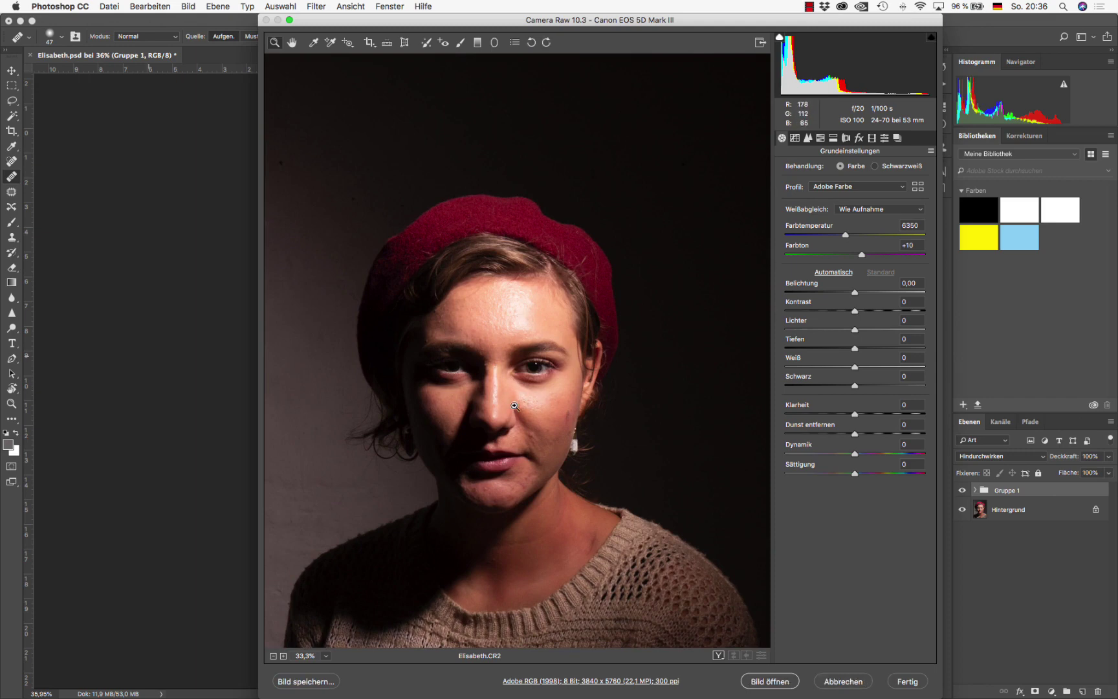
{"action": "left_click", "coordinate": [516, 327]}
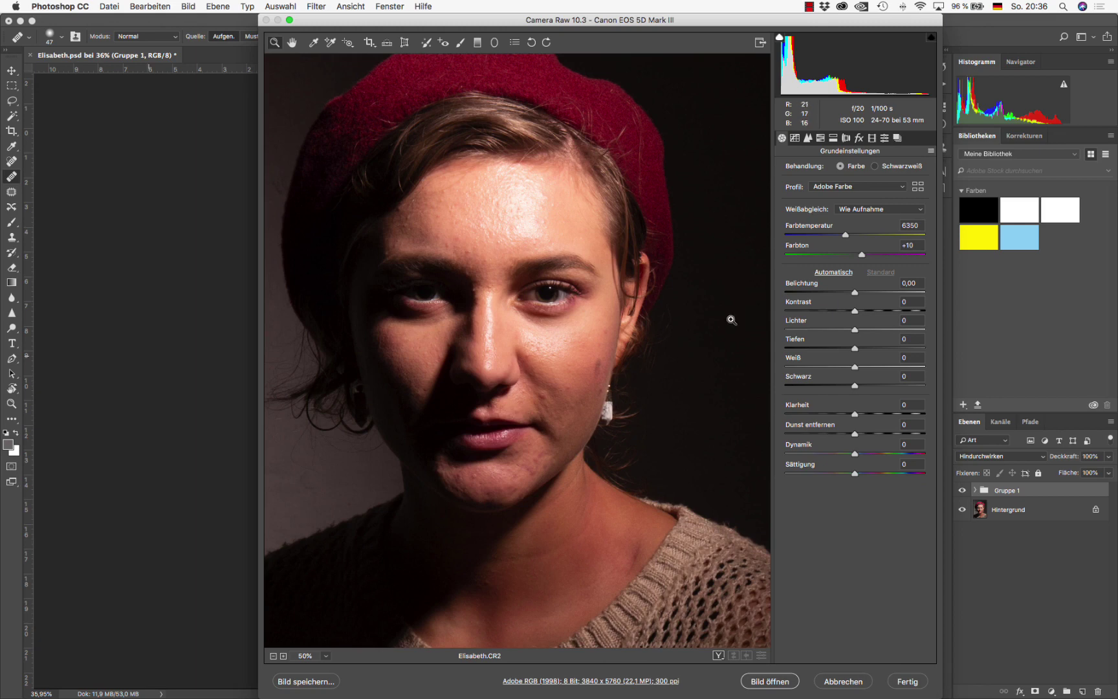
{"action": "mouse_move", "coordinate": [853, 330]}
{"action": "left_mouse_down"}
{"action": "mouse_move", "coordinate": [871, 331]}
{"action": "mouse_move", "coordinate": [834, 332]}
{"action": "left_mouse_up"}
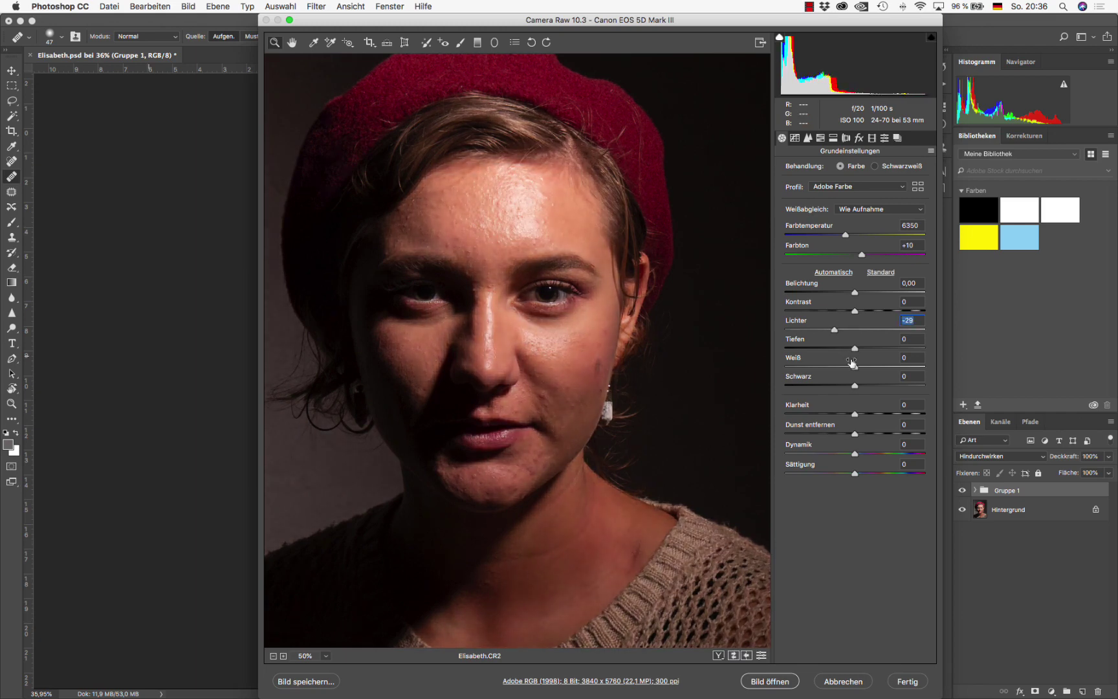
{"action": "mouse_move", "coordinate": [855, 386]}
{"action": "left_mouse_down"}
{"action": "mouse_move", "coordinate": [915, 386]}
{"action": "mouse_move", "coordinate": [848, 370]}
{"action": "left_mouse_up"}
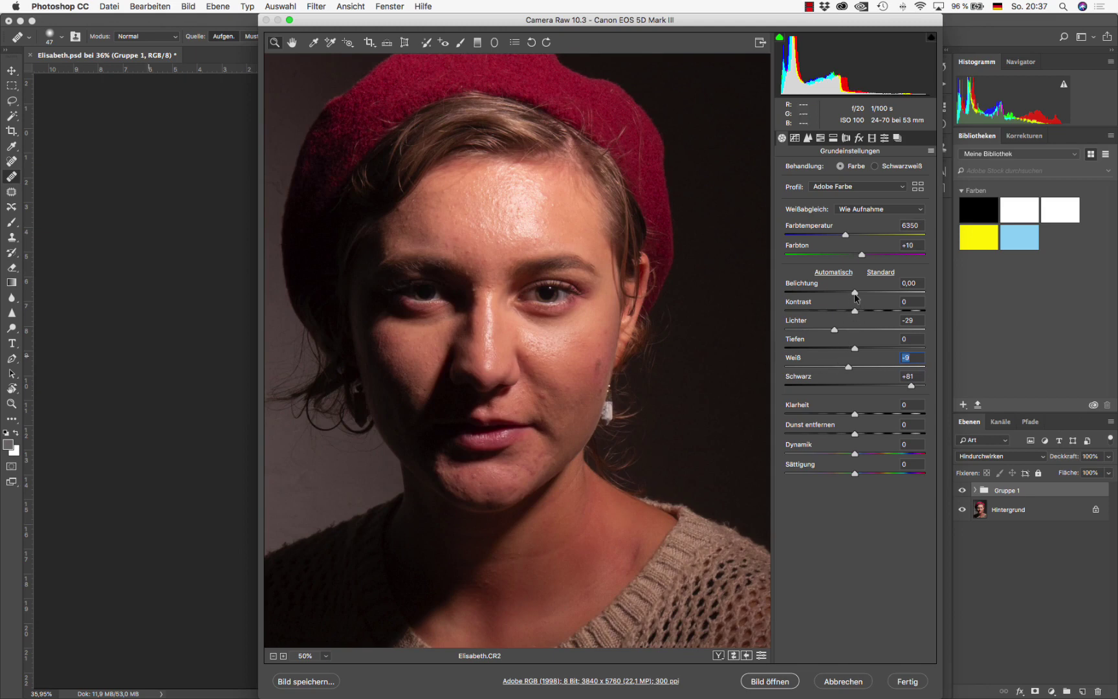
{"action": "left_click_drag", "start_coordinate": [855, 292], "coordinate": [865, 293]}
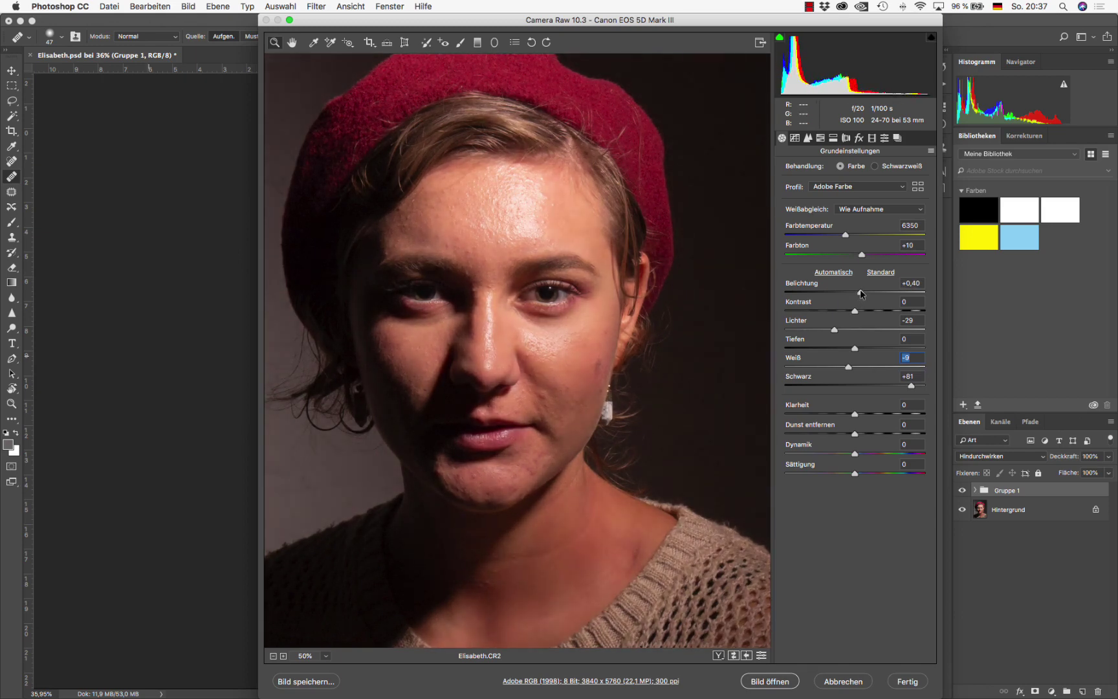
{"action": "left_click_drag", "start_coordinate": [864, 293], "coordinate": [804, 331]}
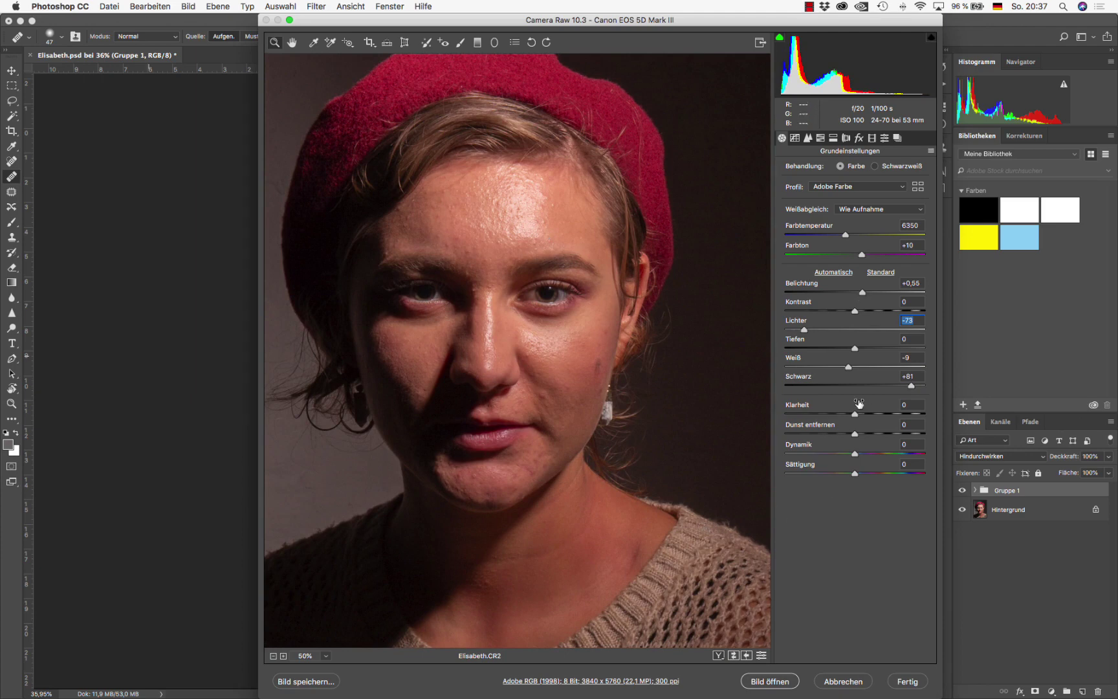
{"action": "left_click", "coordinate": [775, 686]}
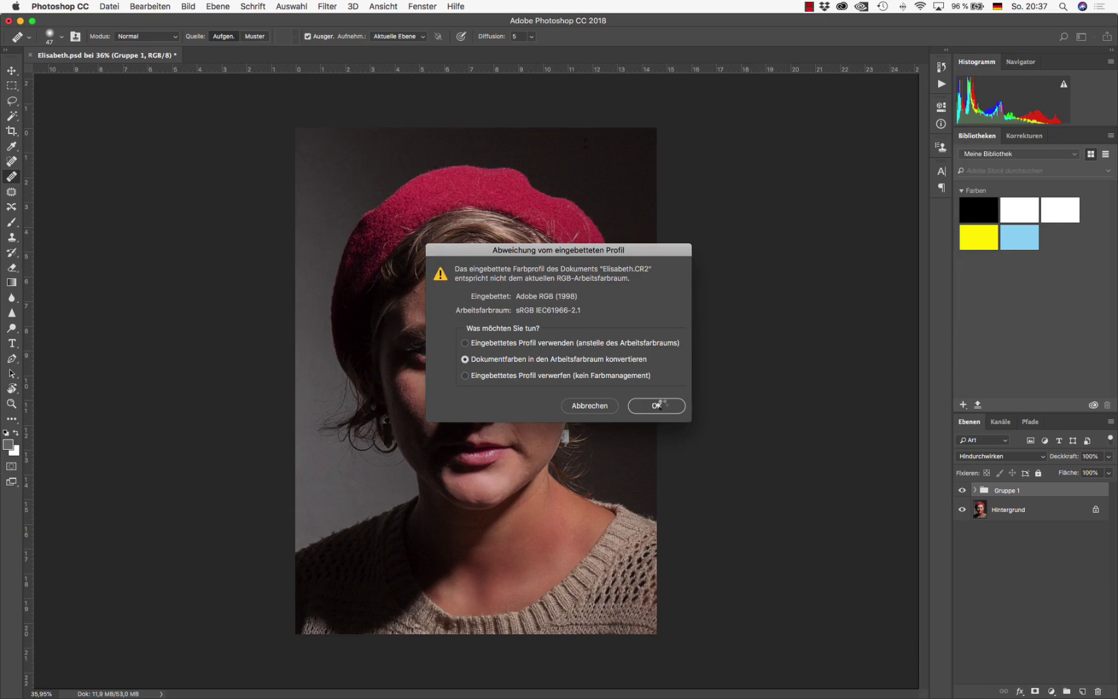
Convert to the working color space and crop the photo tightly to head and shoulders.
{"action": "left_click", "coordinate": [662, 405]}
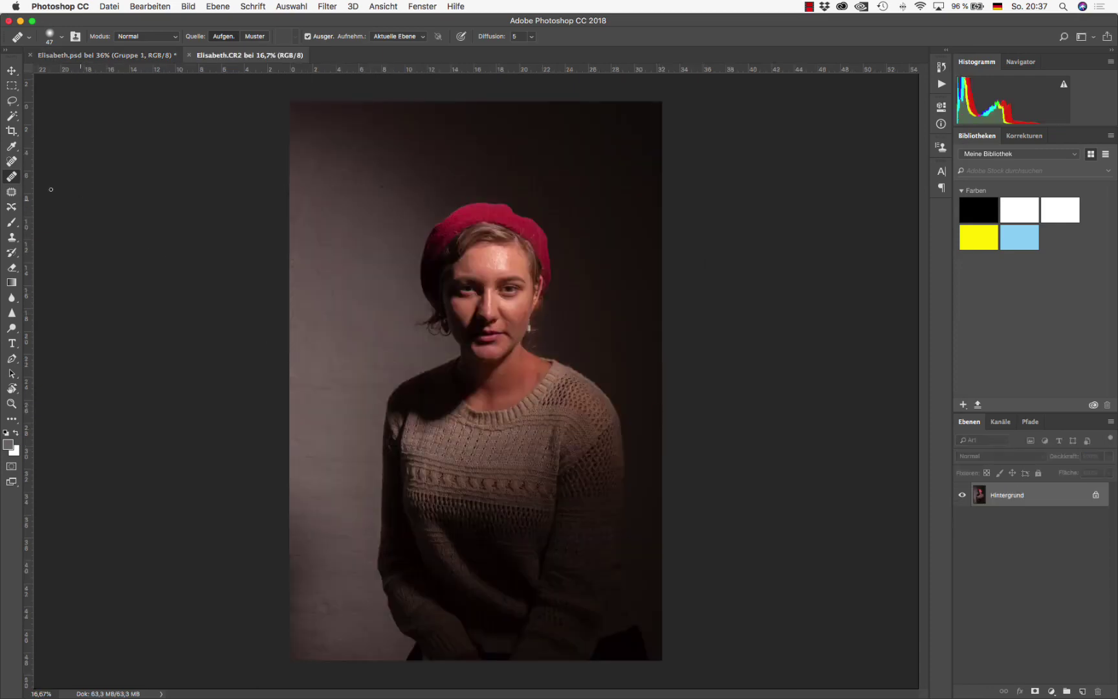
{"action": "left_click", "coordinate": [11, 132]}
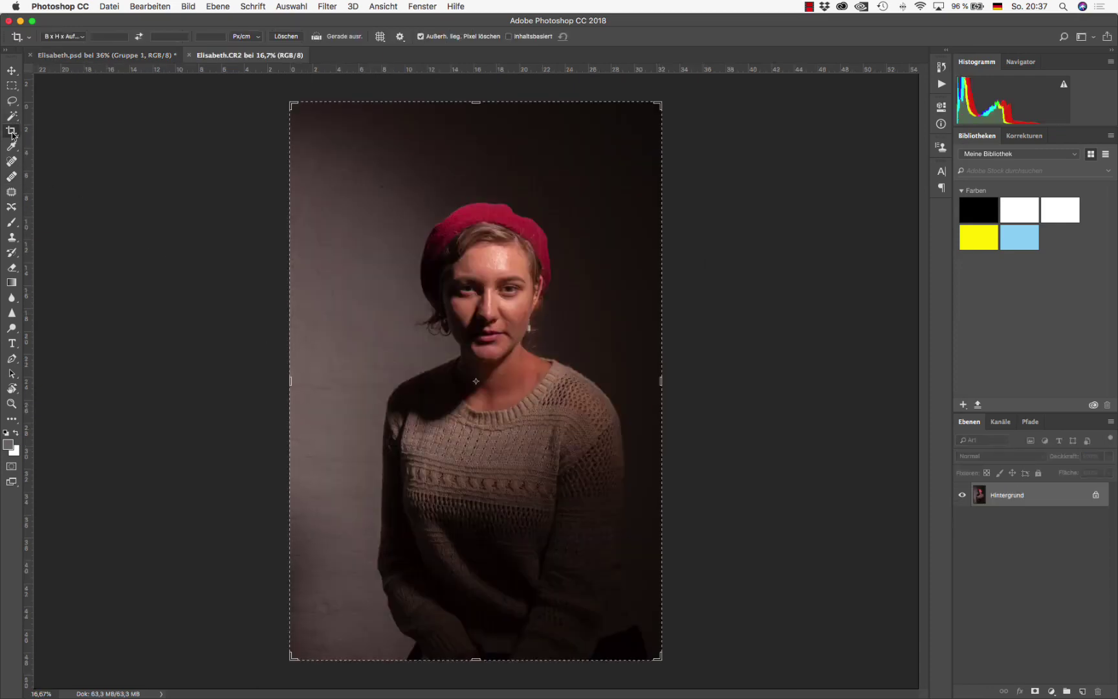
{"action": "left_click", "coordinate": [307, 635]}
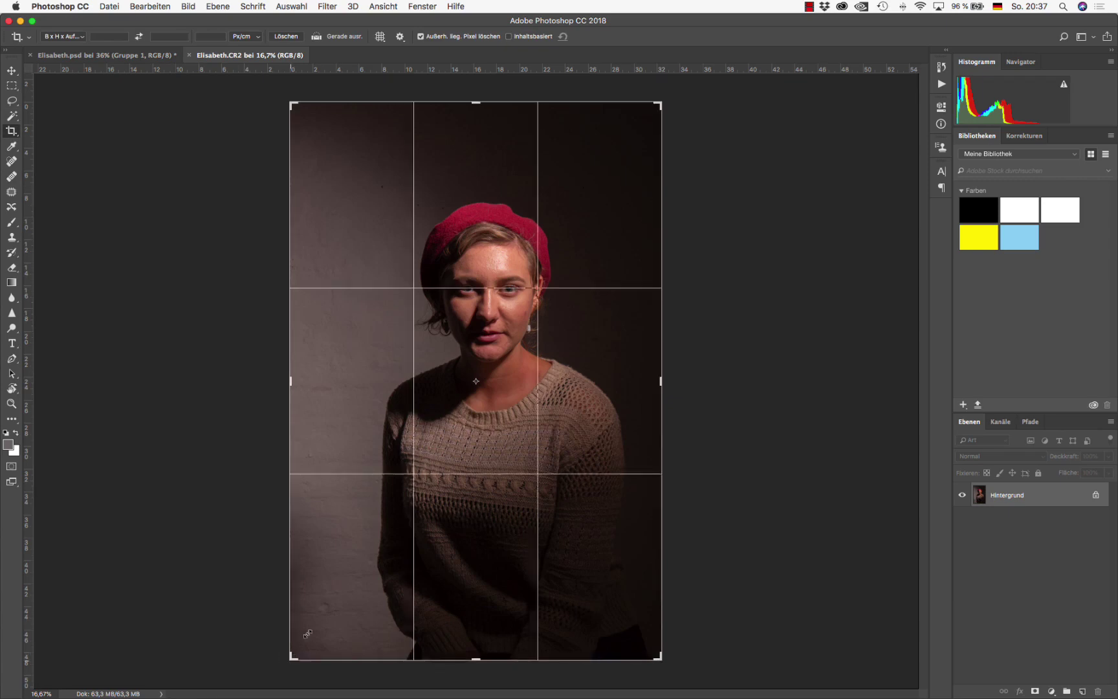
{"action": "left_click_drag", "start_coordinate": [307, 635], "coordinate": [346, 540]}
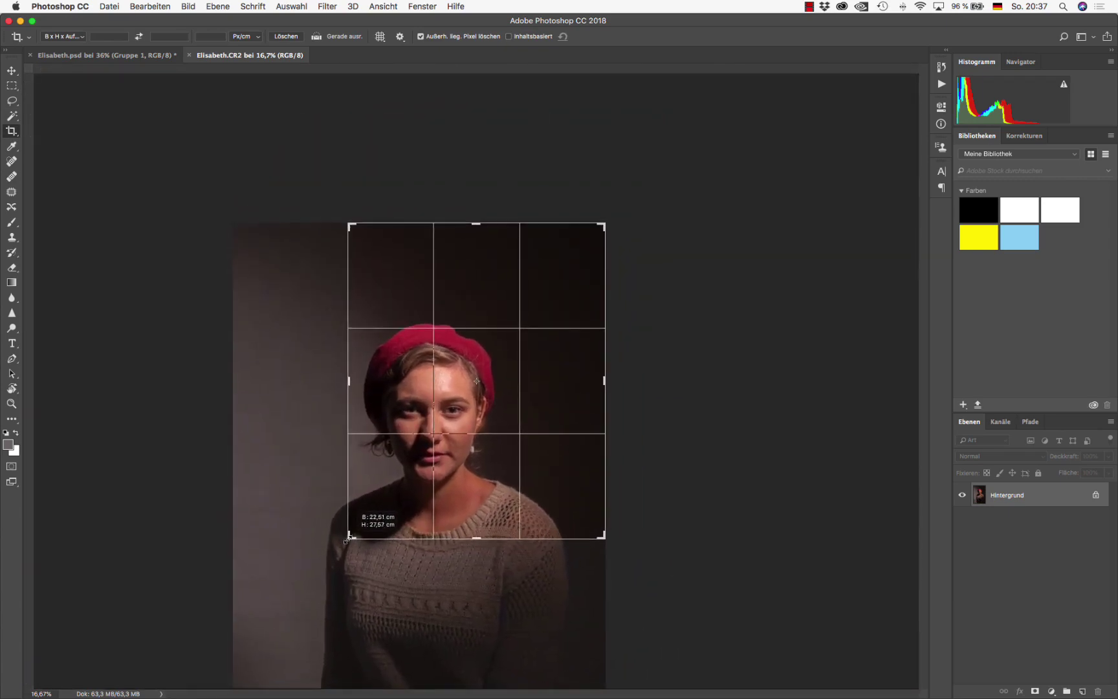
{"action": "left_click_drag", "start_coordinate": [605, 222], "coordinate": [561, 258]}
{"action": "key", "text": "Return"}
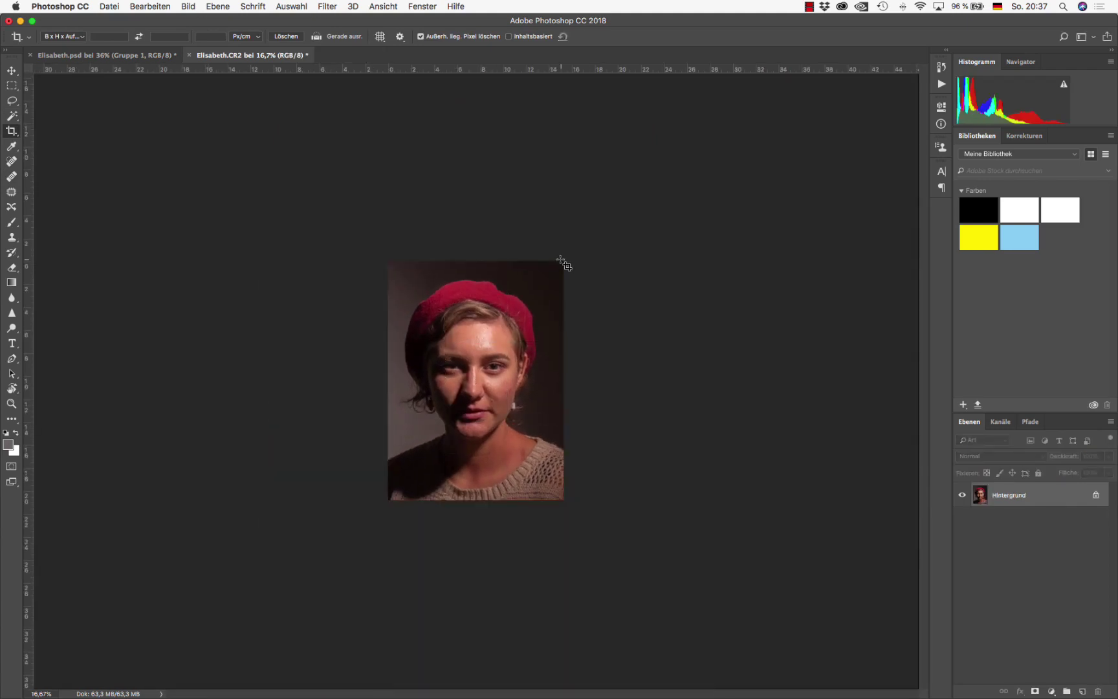
{"action": "scroll", "coordinate": [485, 369], "scroll_direction": "up", "scroll_amount": 3}
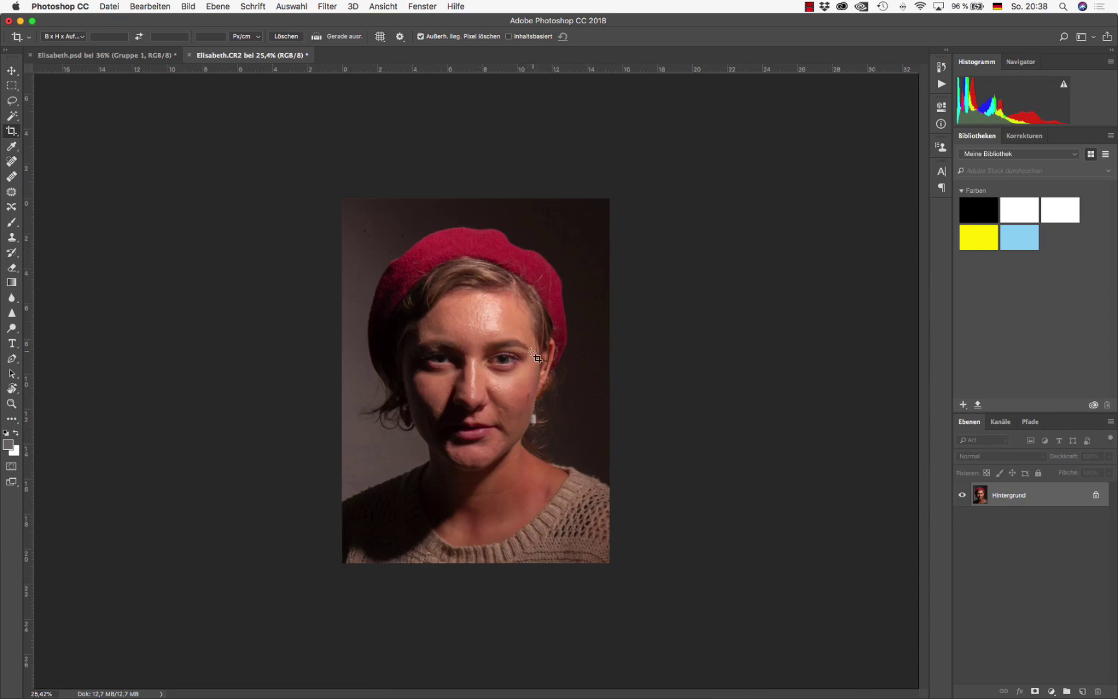
{"action": "scroll", "coordinate": [485, 377], "scroll_direction": "up", "scroll_amount": 3}
{"action": "scroll", "coordinate": [486, 377], "scroll_direction": "up", "scroll_amount": 3}
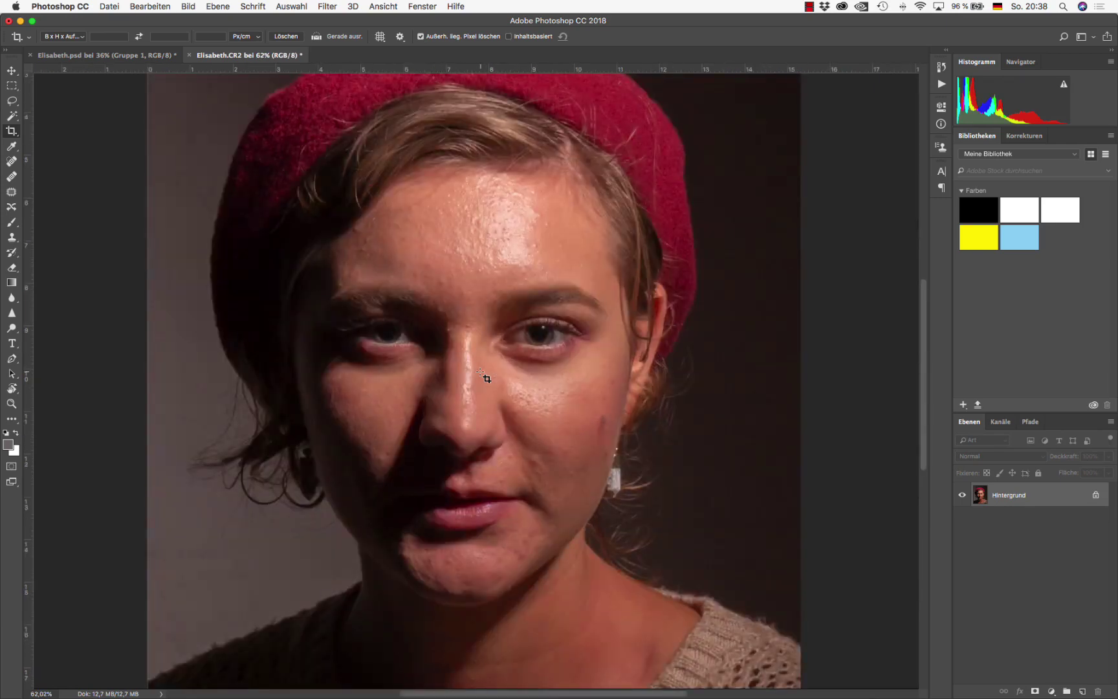
{"action": "scroll", "coordinate": [485, 377], "scroll_direction": "down", "scroll_amount": 2}
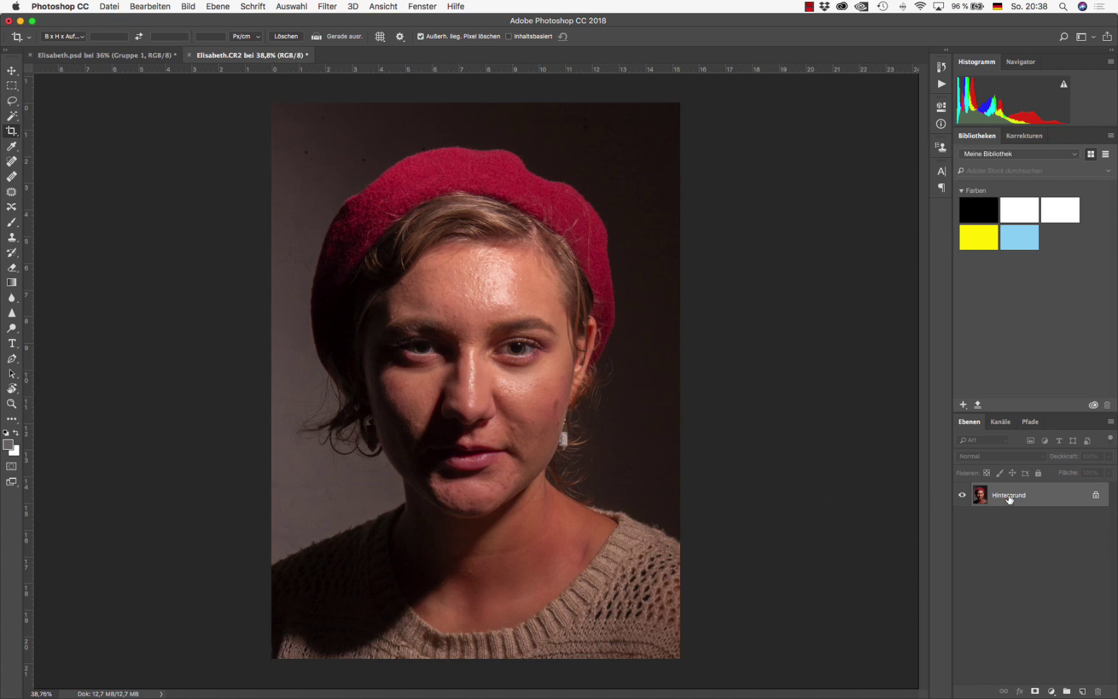
Duplicate the background twice and name the lower copy 'Grob/Farbe'.
{"action": "key", "text": "super+j"}
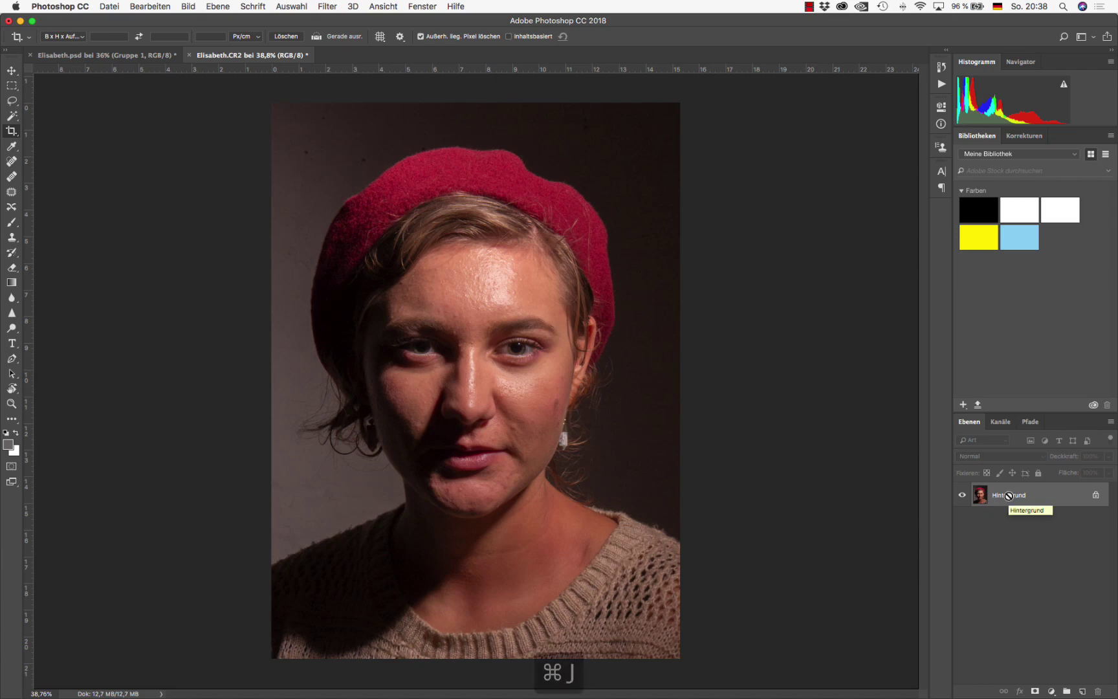
{"action": "key", "text": "super+j"}
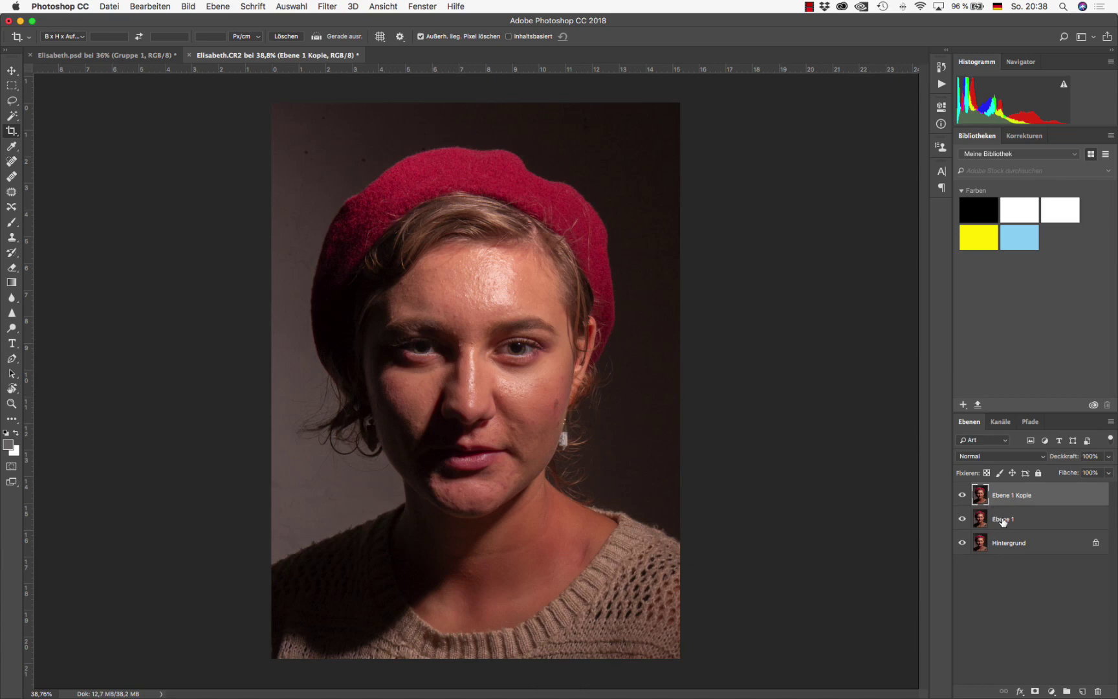
{"action": "double_click", "coordinate": [1001, 519]}
{"action": "type", "text": "Grob"}
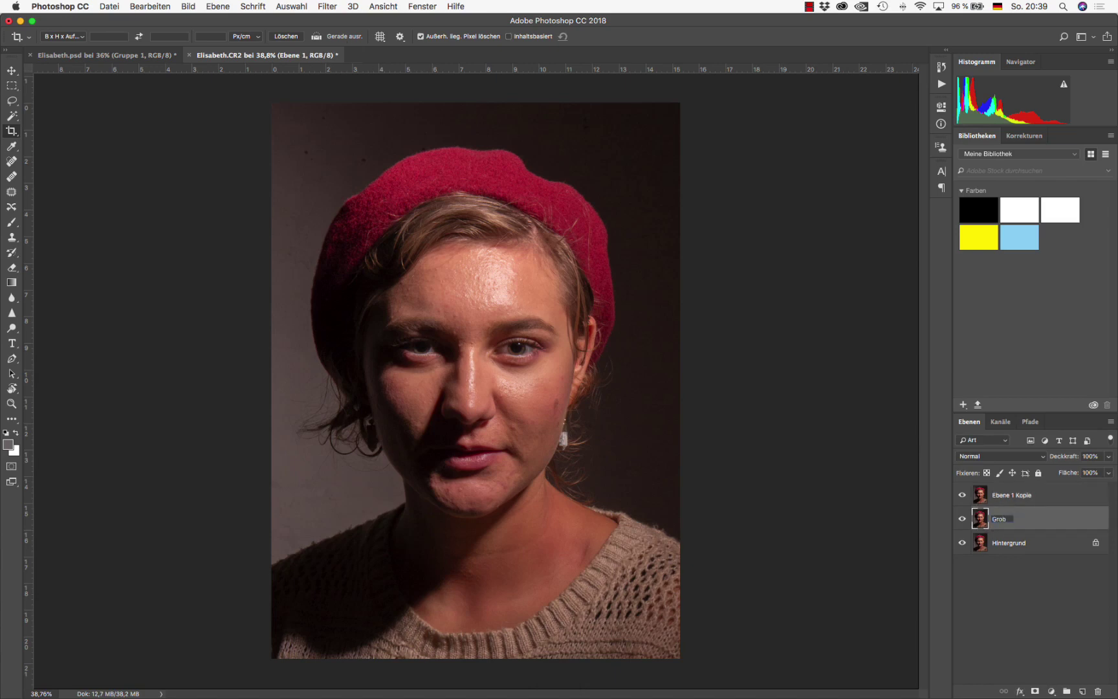
{"action": "type", "text": "/Farbe"}
{"action": "left_click", "coordinate": [1024, 499]}
Name the top copy 'Fein/Details', hide it, and select Grob/Farbe.
{"action": "double_click", "coordinate": [1007, 496]}
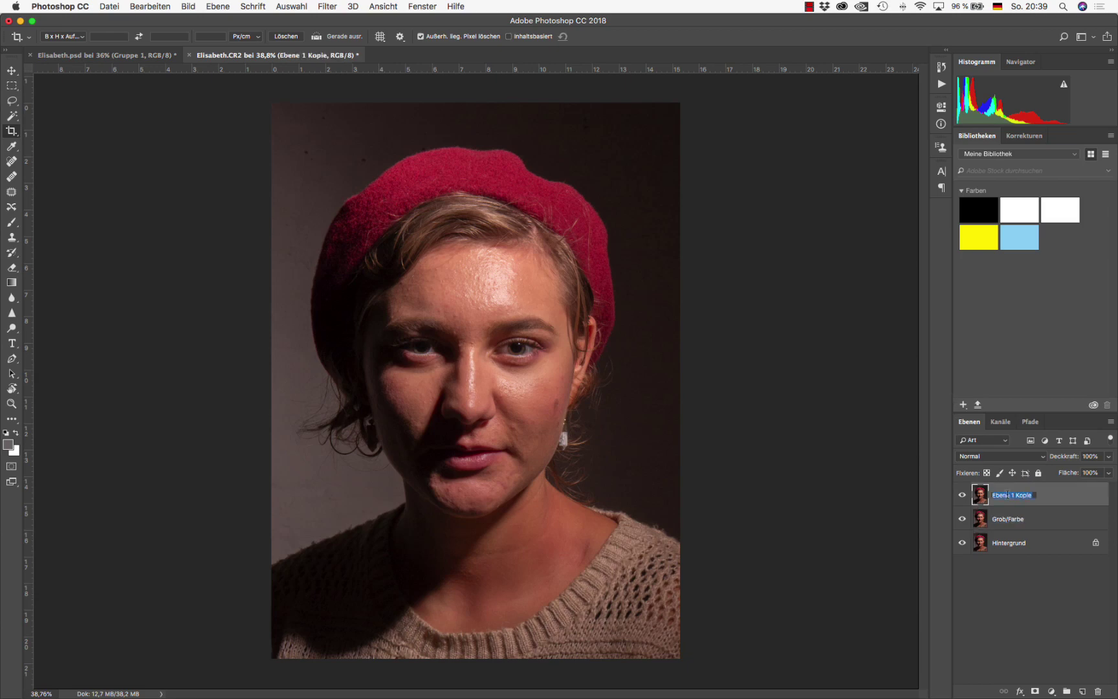
{"action": "type", "text": "Fein/"}
{"action": "type", "text": "Details"}
{"action": "key", "text": "Return"}
{"action": "left_click", "coordinate": [962, 495]}
{"action": "left_click", "coordinate": [1008, 522]}
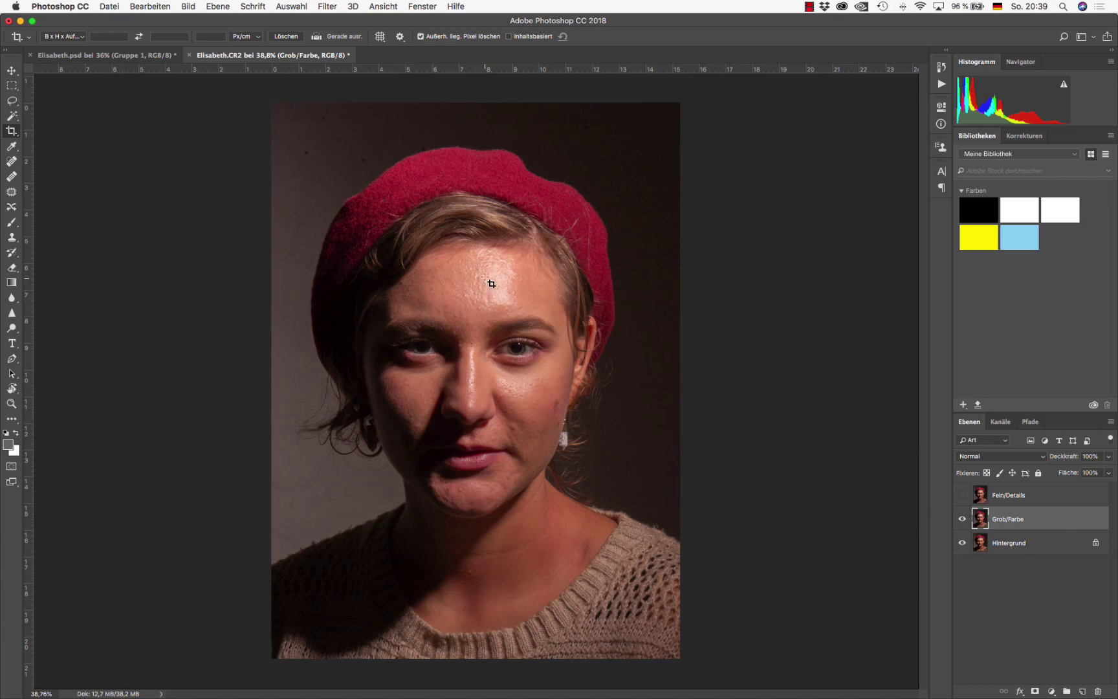
{"action": "left_click", "coordinate": [328, 8]}
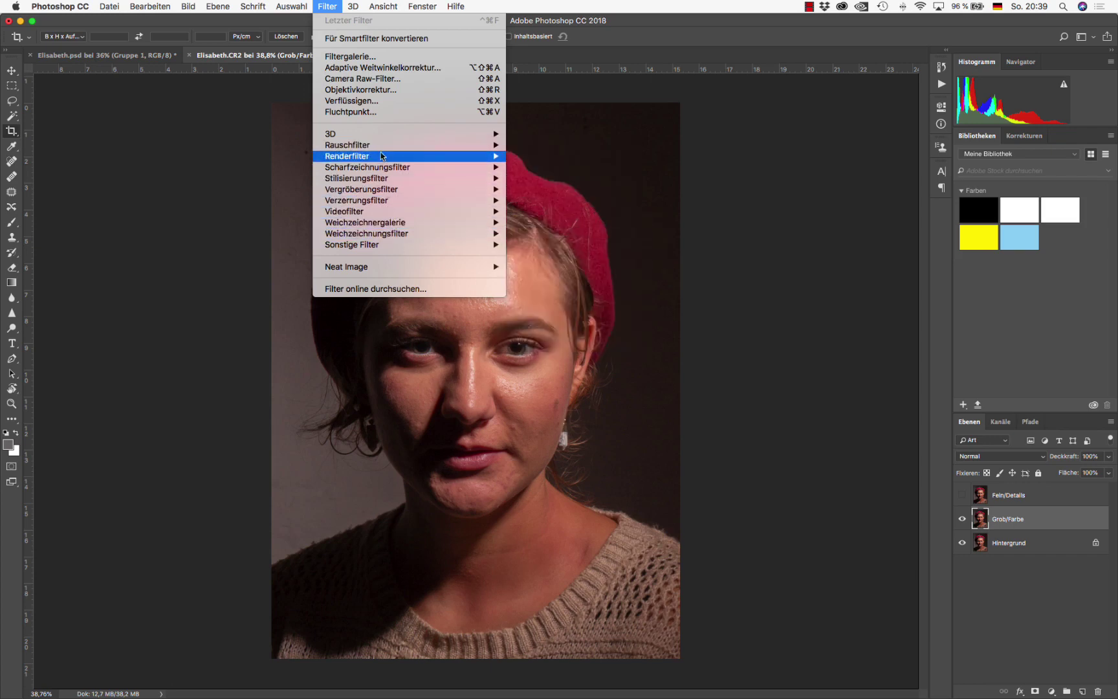
{"action": "mouse_move", "coordinate": [410, 145]}
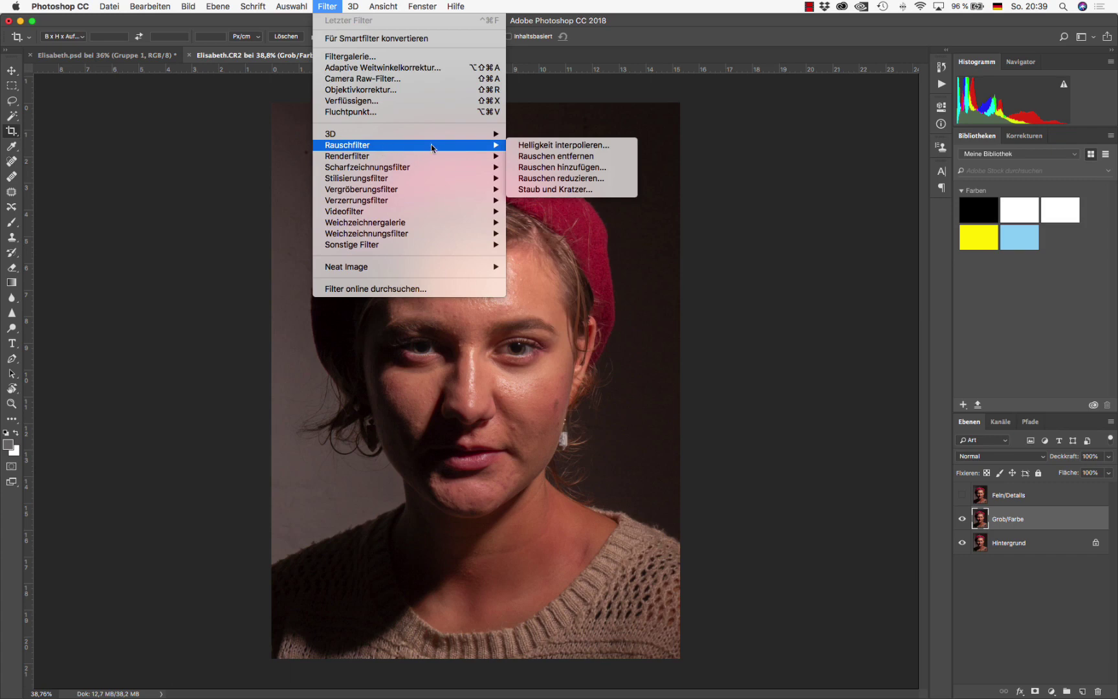
Set up a brightness-interpolation blur on Grob/Farbe with a radius around 40.
{"action": "left_click", "coordinate": [541, 146]}
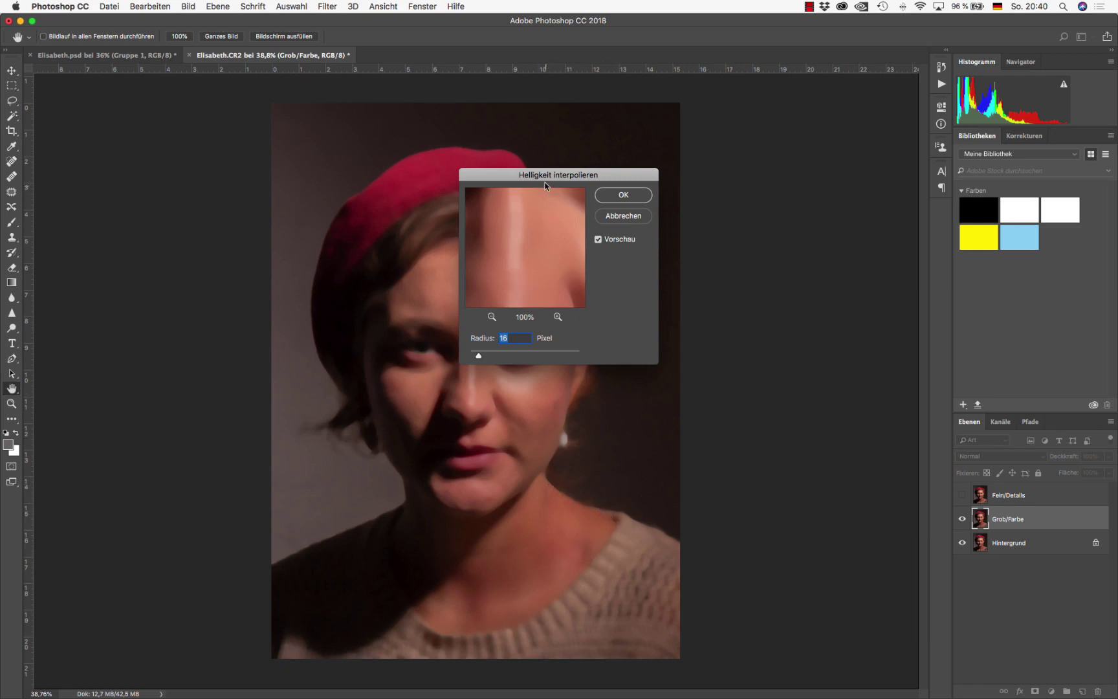
{"action": "left_click_drag", "start_coordinate": [545, 183], "coordinate": [728, 170]}
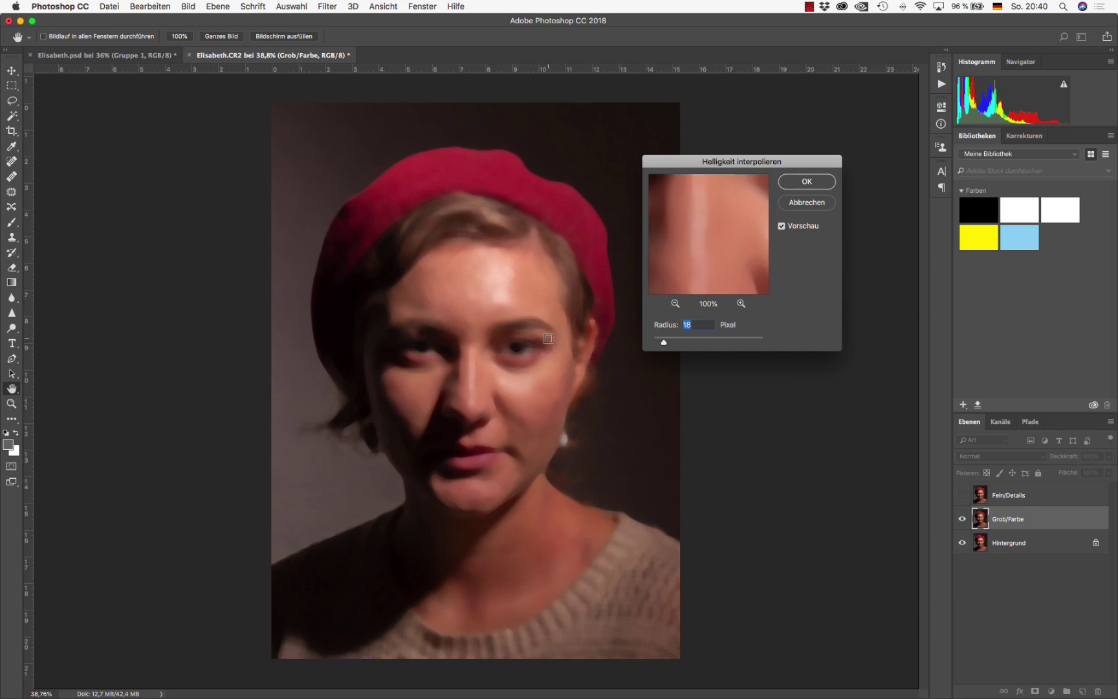
{"action": "left_click_drag", "start_coordinate": [665, 342], "coordinate": [708, 341]}
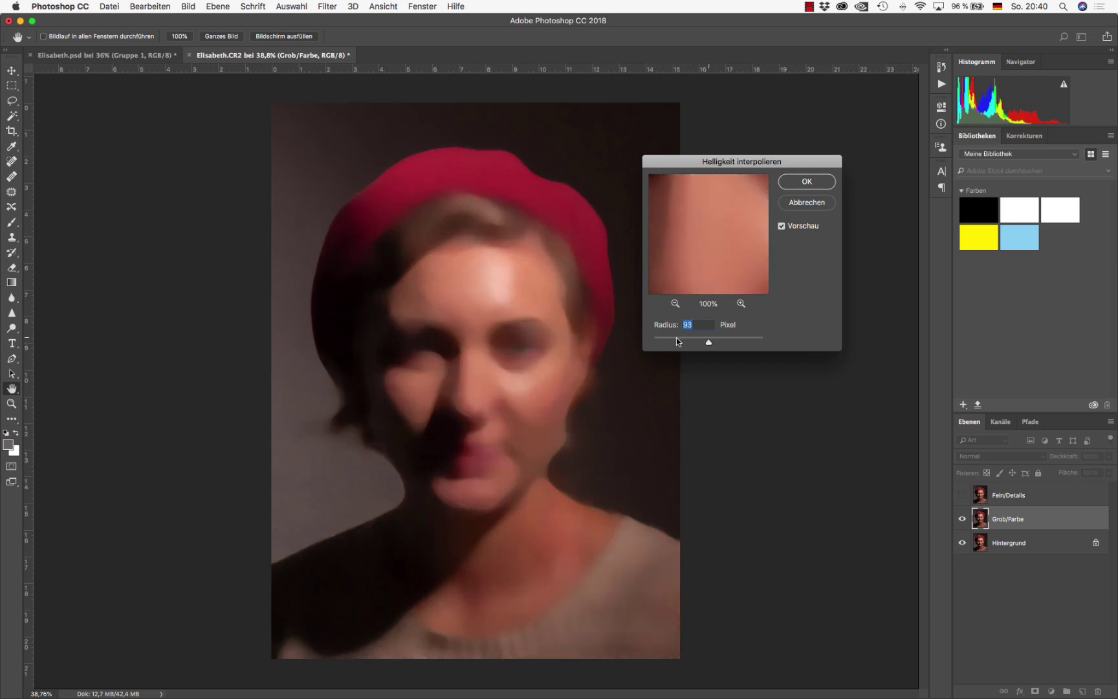
{"action": "left_click", "coordinate": [676, 339]}
{"action": "left_click_drag", "start_coordinate": [676, 342], "coordinate": [667, 344]}
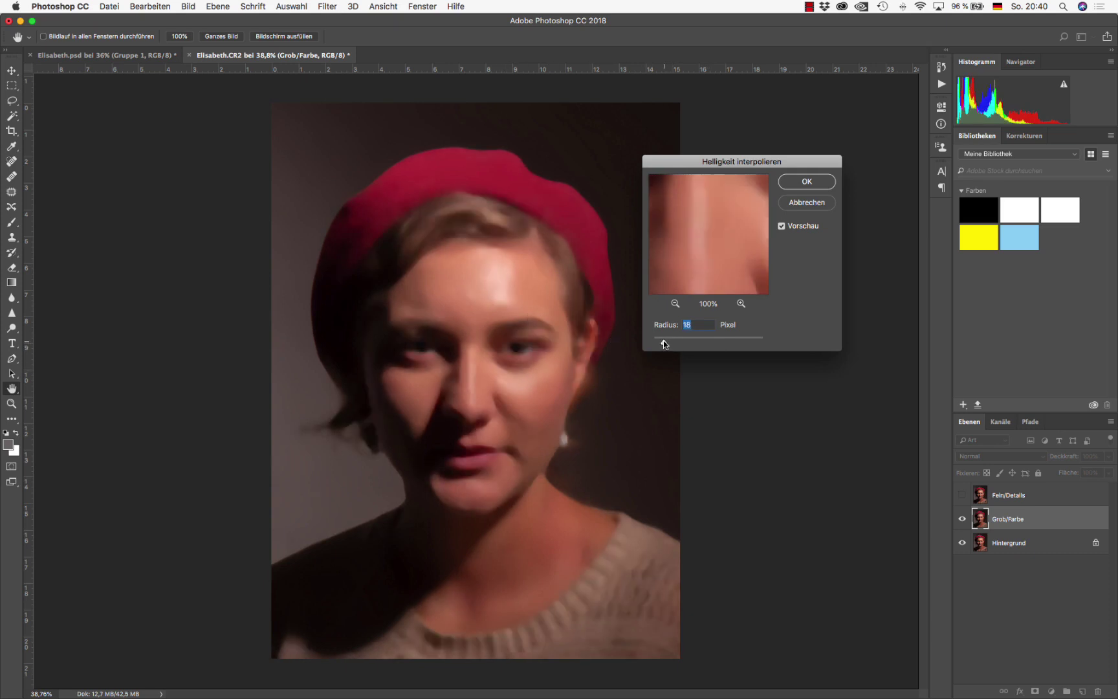
Apply the blur, then show and select the Fein/Details layer.
{"action": "left_click", "coordinate": [803, 183]}
{"action": "key", "text": "c"}
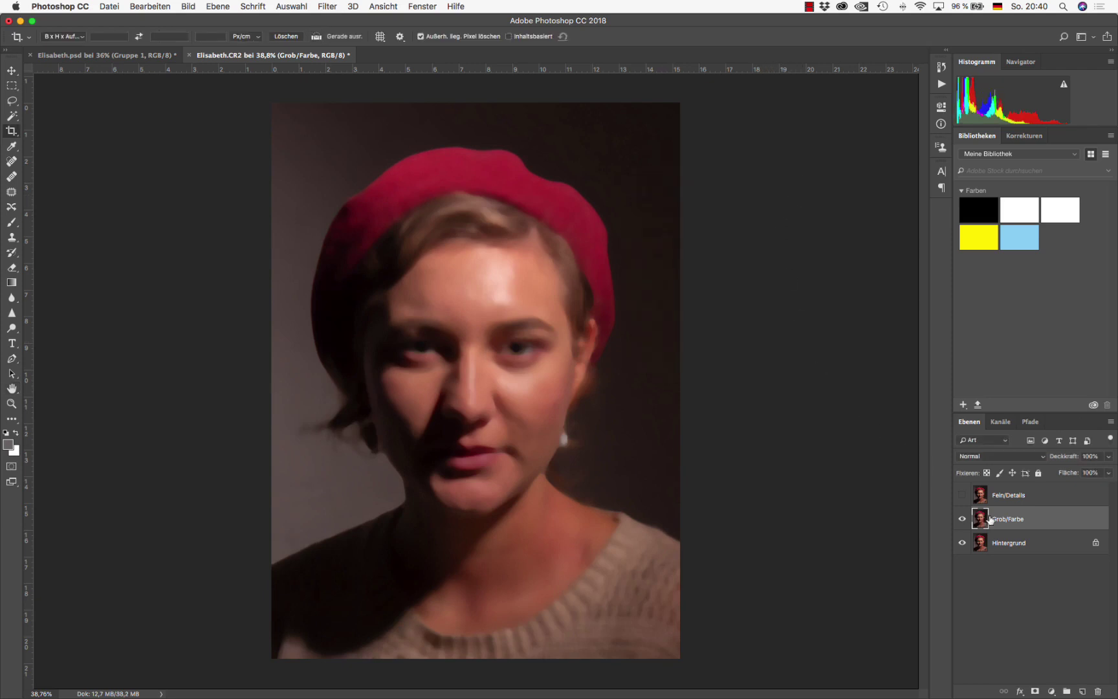
{"action": "left_click", "coordinate": [962, 495]}
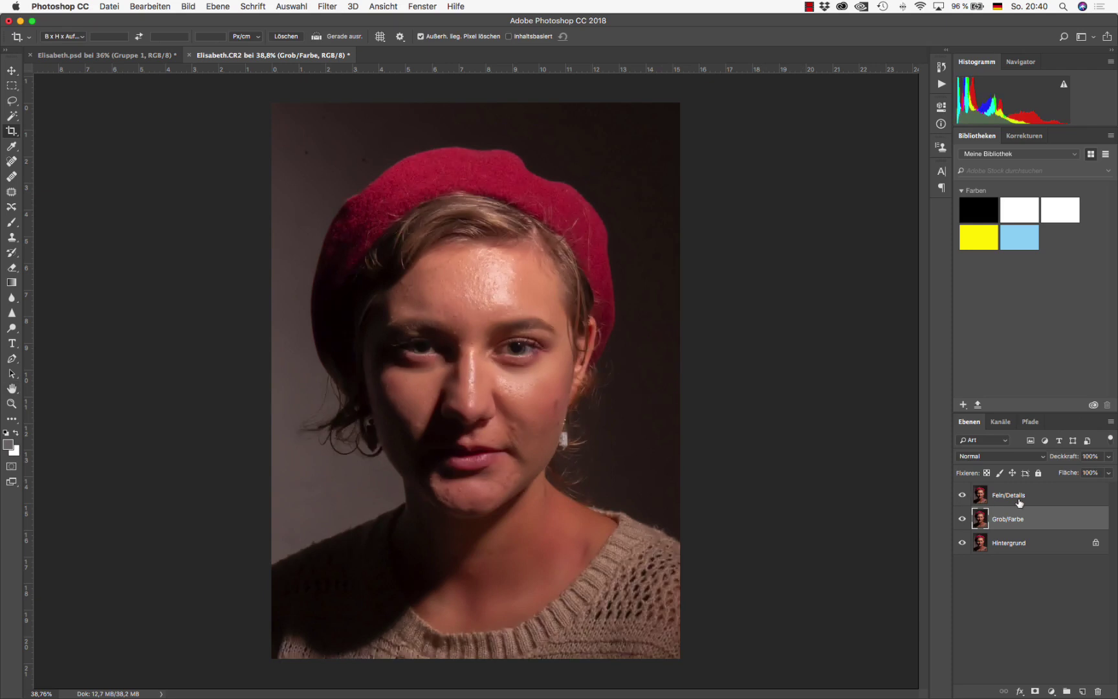
{"action": "left_click", "coordinate": [1019, 502]}
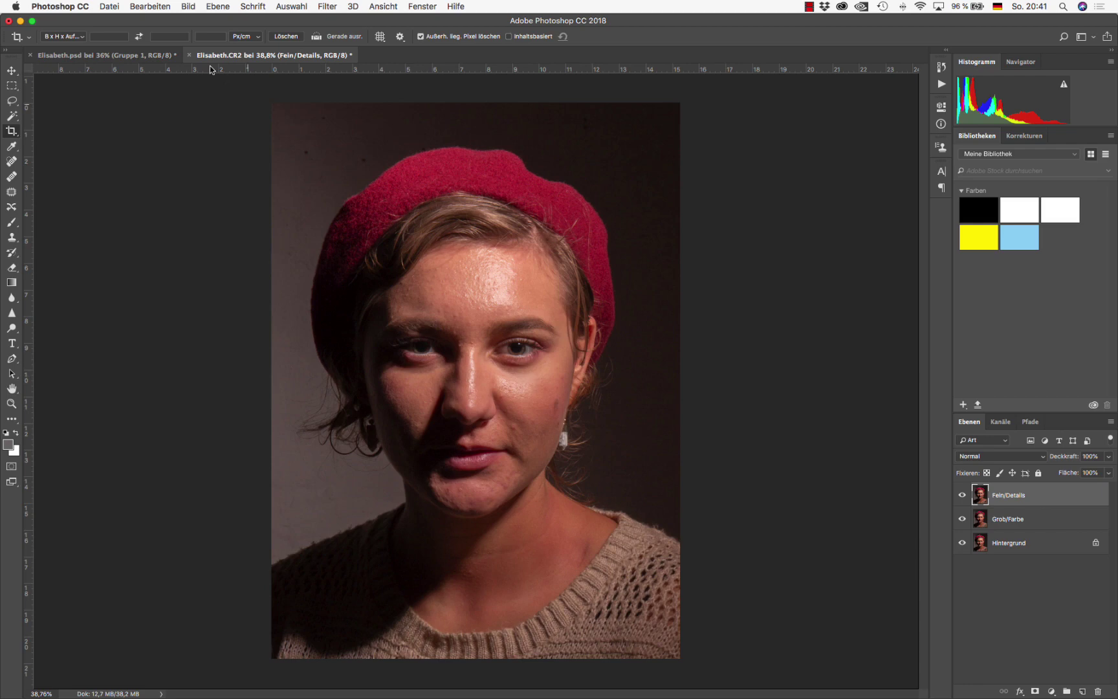
Apply Image onto Fein/Details from Grob/Farbe, inverted, blending Addieren.
{"action": "left_click", "coordinate": [188, 7]}
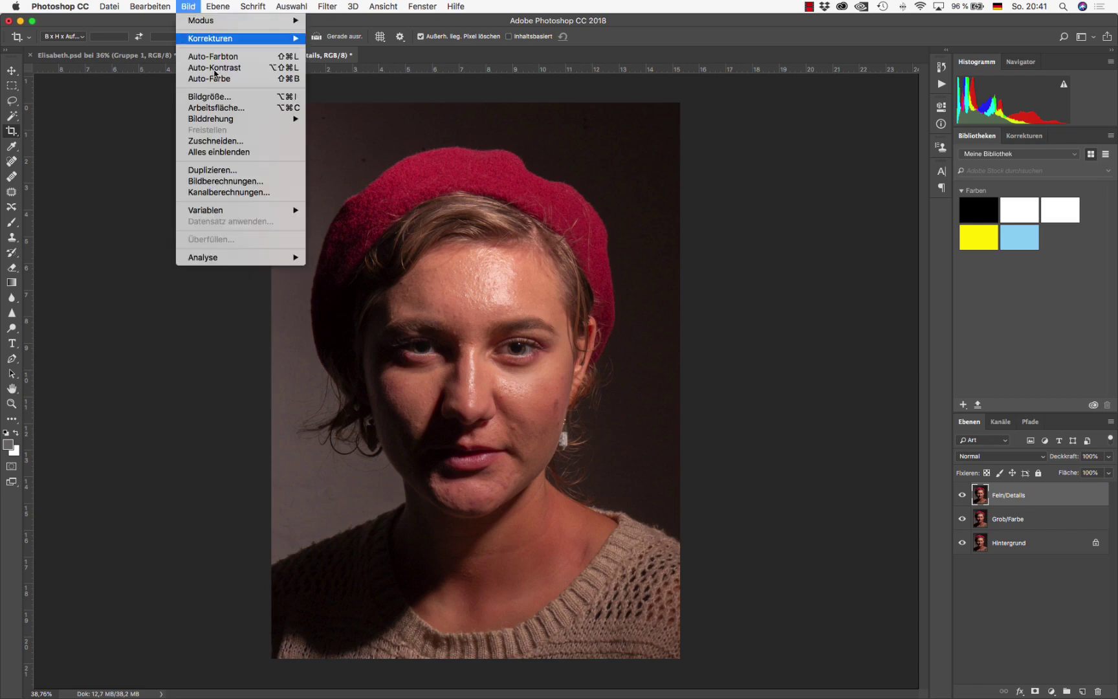
{"action": "left_click", "coordinate": [234, 179]}
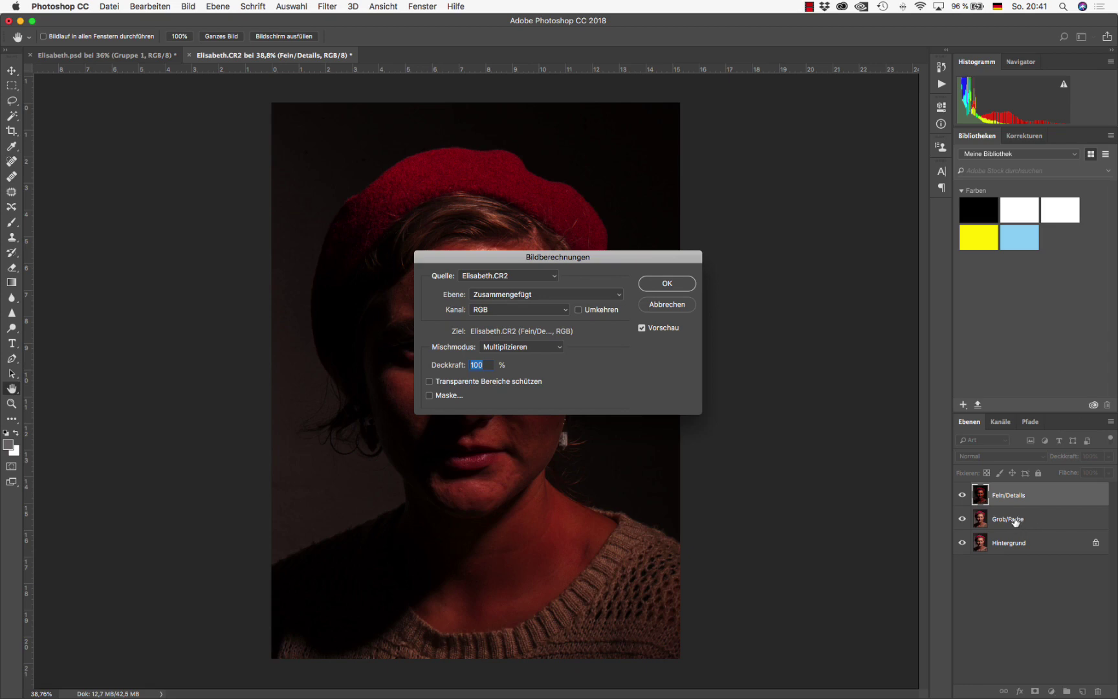
{"action": "left_click", "coordinate": [506, 295]}
{"action": "left_click", "coordinate": [500, 320]}
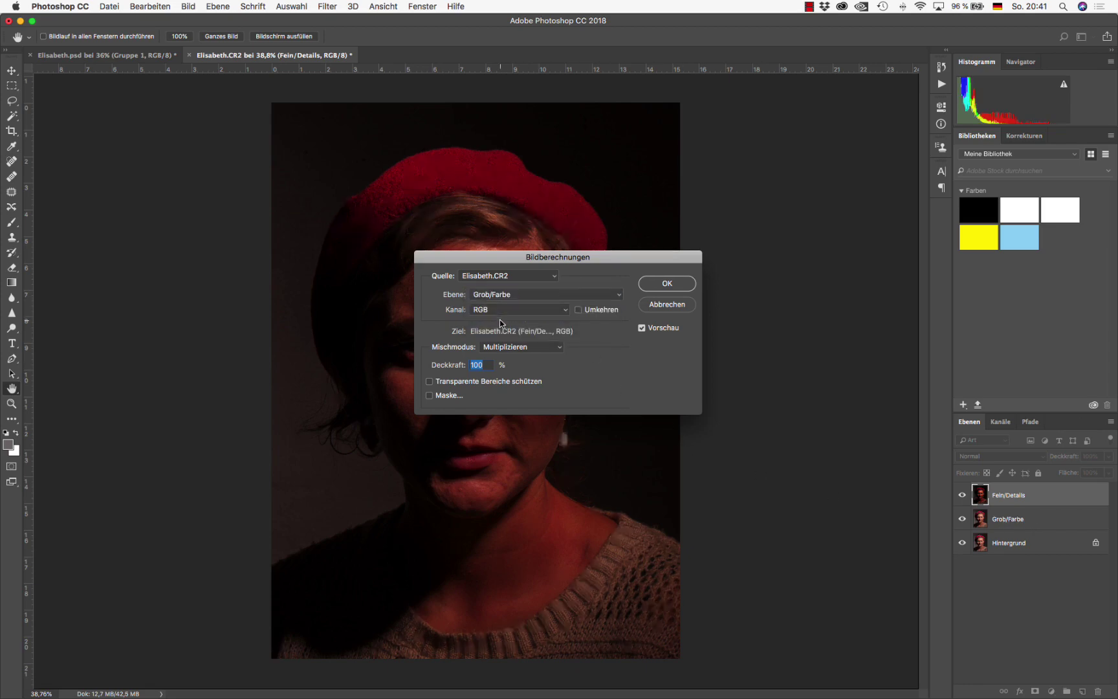
{"action": "left_click", "coordinate": [579, 312]}
{"action": "left_click", "coordinate": [521, 350]}
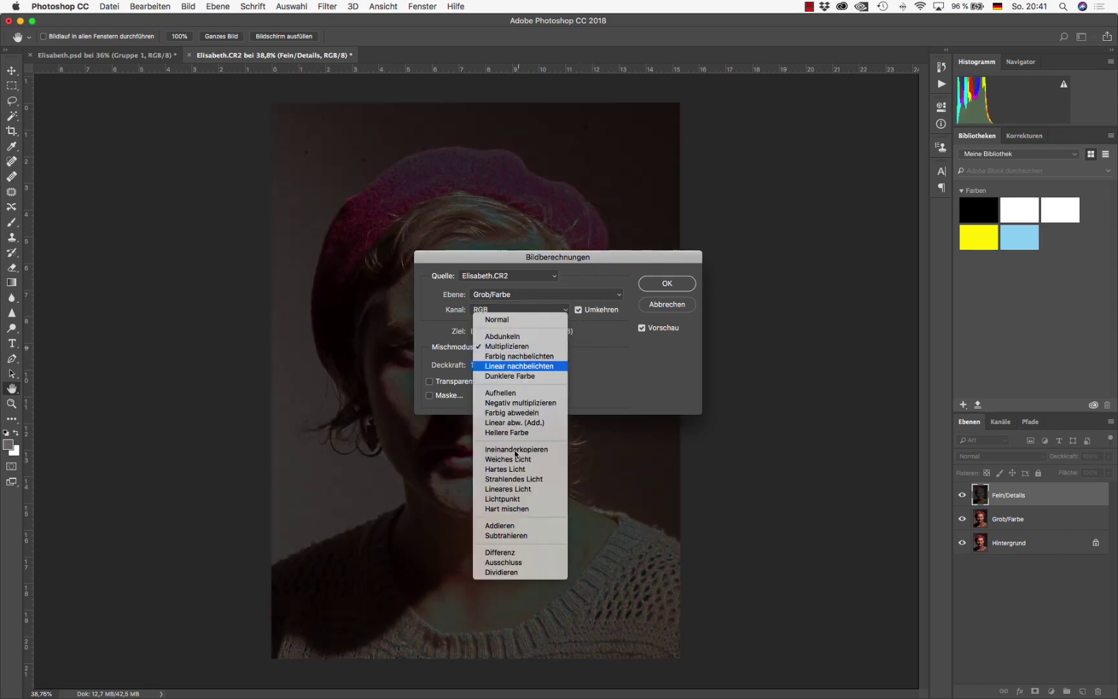
{"action": "left_click", "coordinate": [518, 525]}
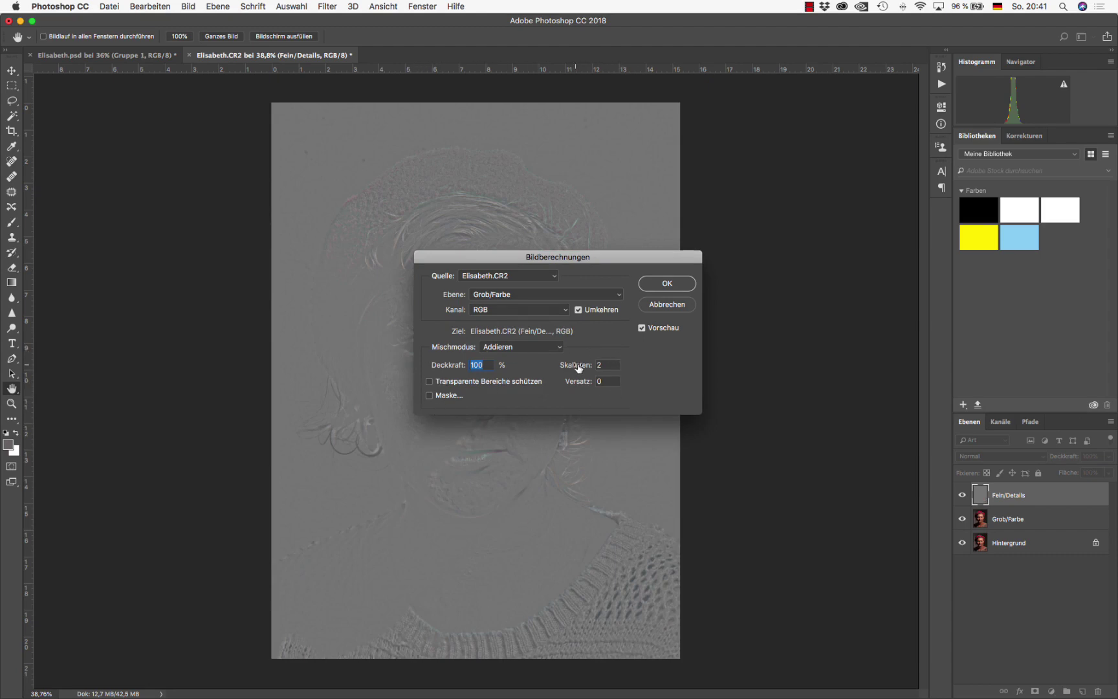
{"action": "left_click_drag", "start_coordinate": [568, 259], "coordinate": [806, 210]}
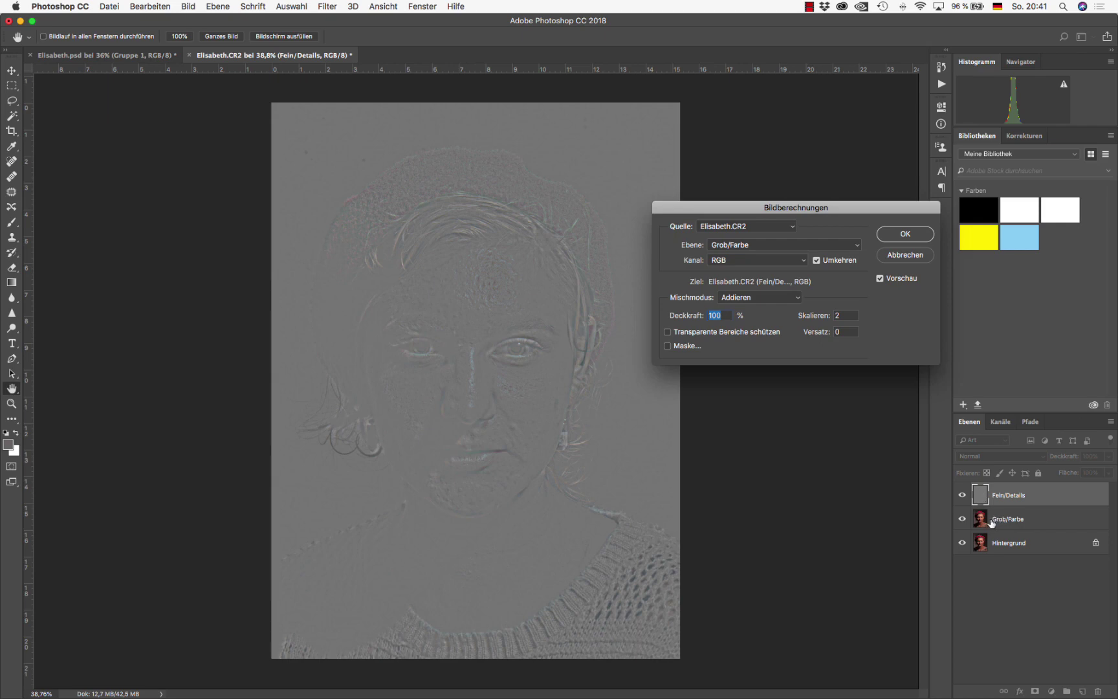
{"action": "left_click", "coordinate": [905, 235]}
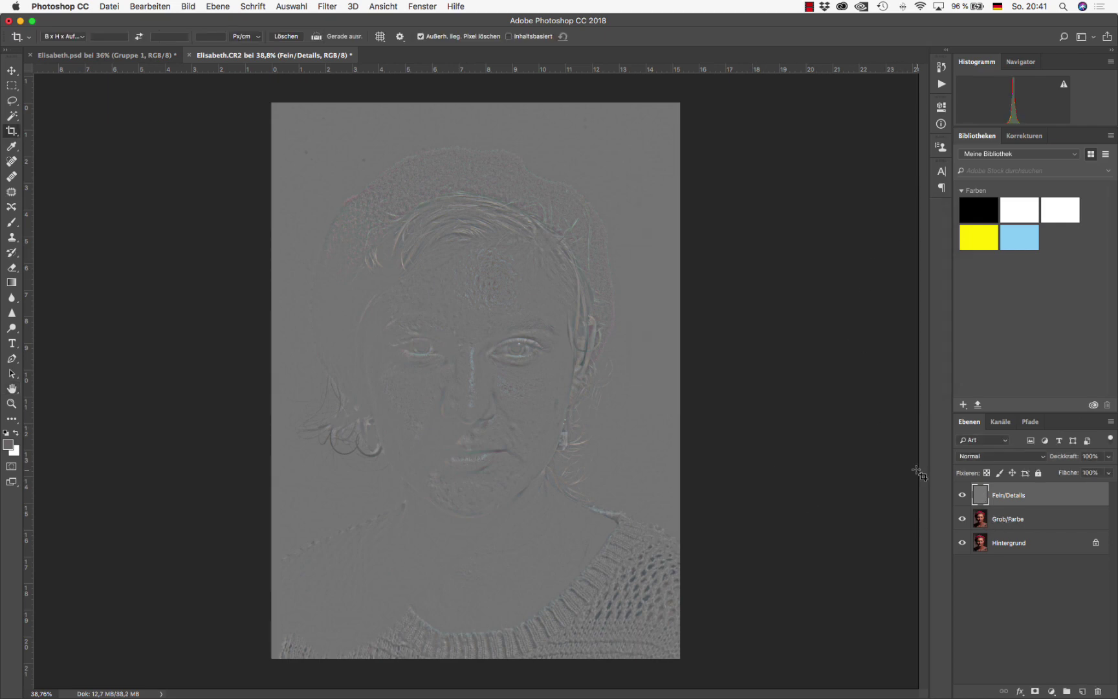
Blend Fein/Details as Lineares Licht and group it with Grob/Farbe.
{"action": "left_click", "coordinate": [987, 457]}
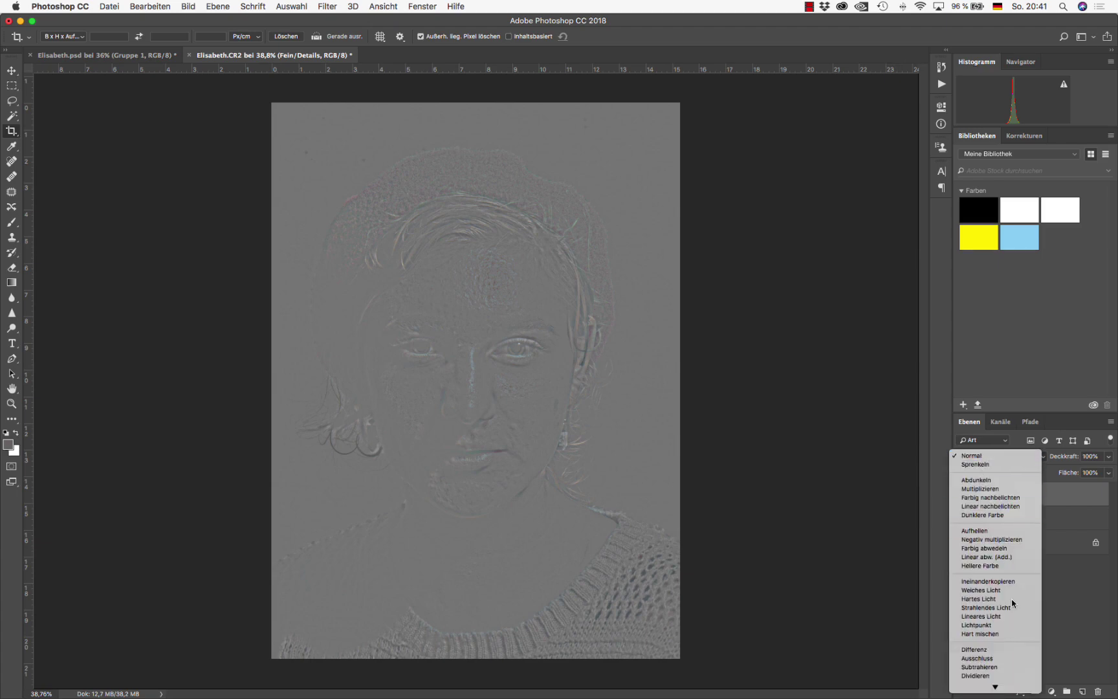
{"action": "left_click", "coordinate": [1008, 616]}
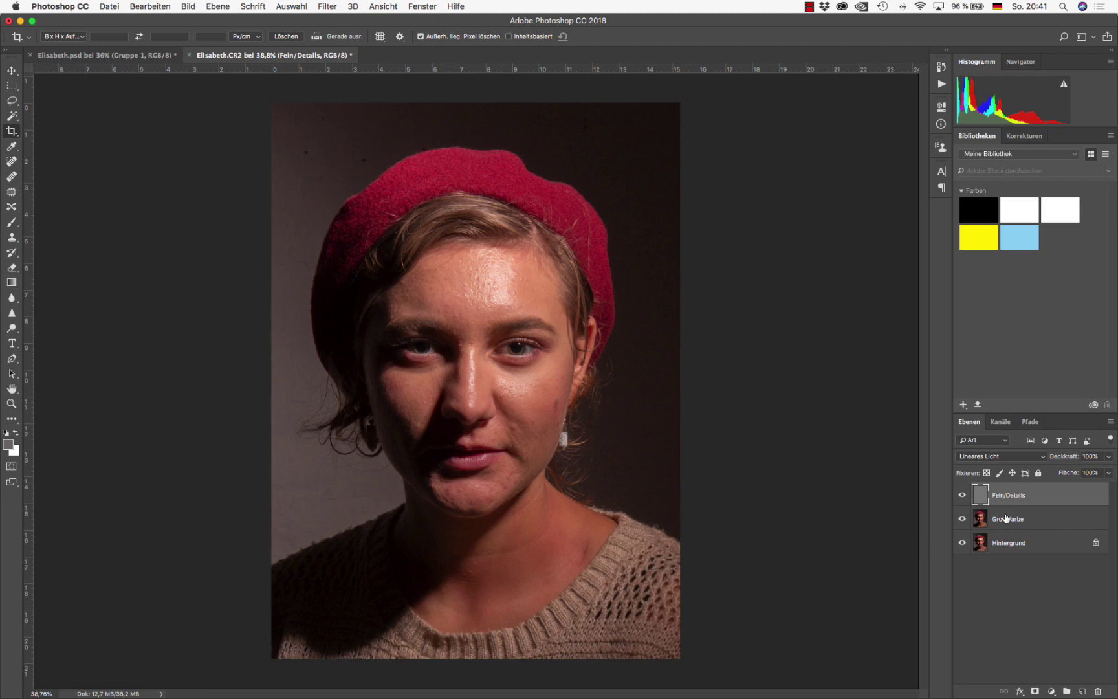
{"action": "left_click", "coordinate": [1007, 519]}
{"action": "left_click", "coordinate": [1016, 496], "text": "shift"}
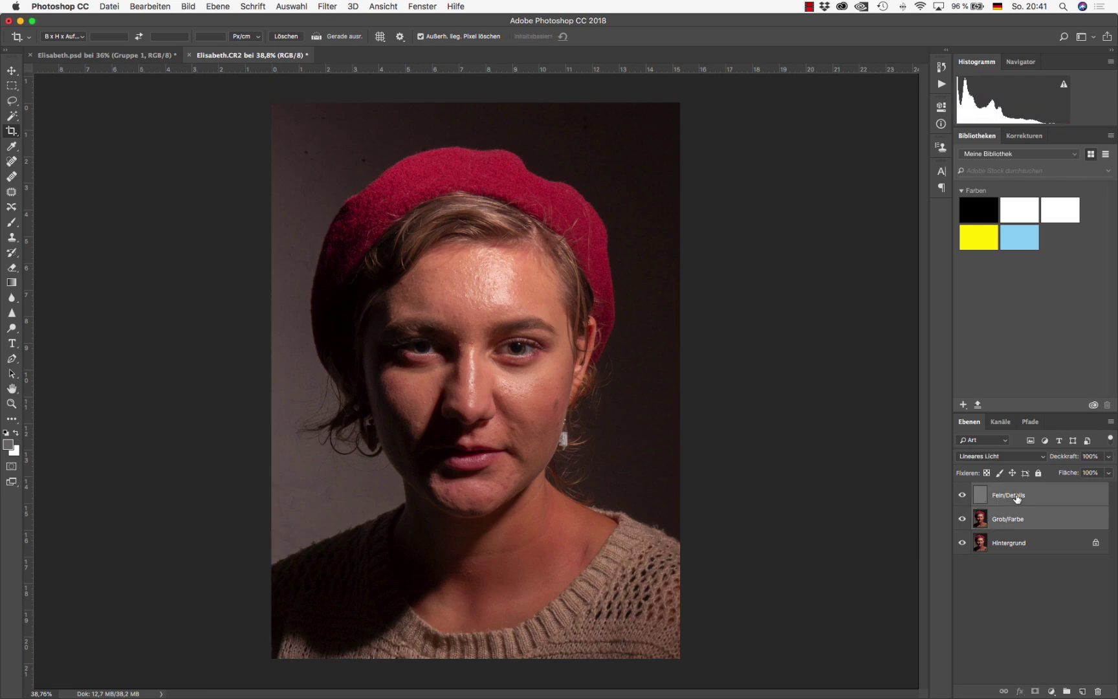
{"action": "key", "text": "super+g"}
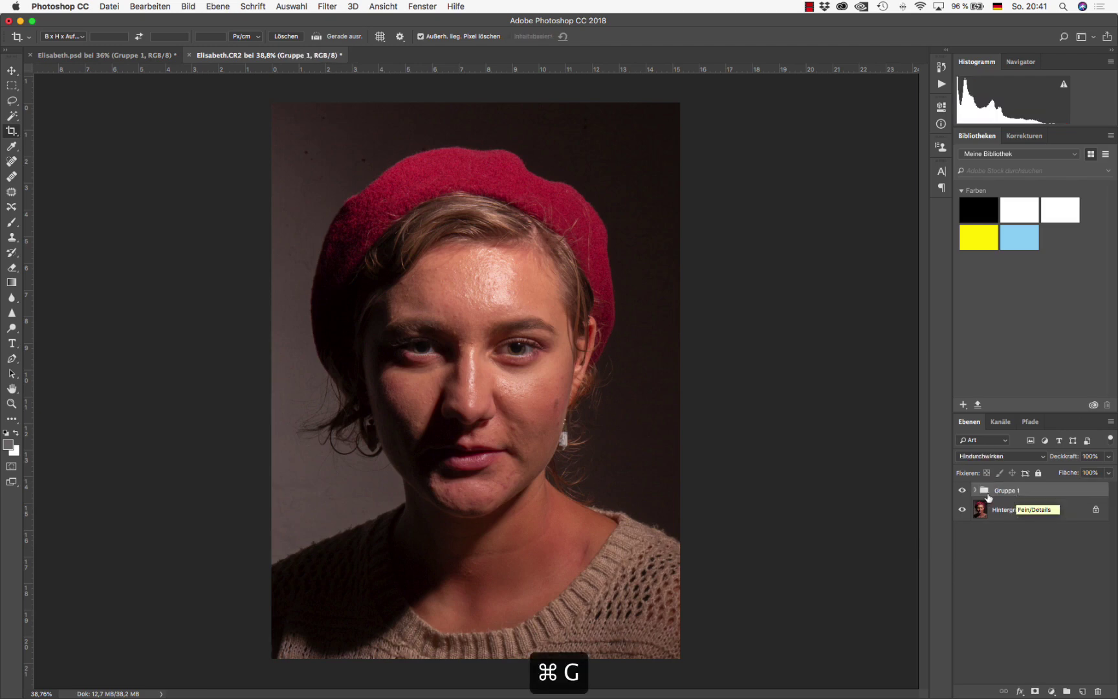
Toggle Gruppe 1 off and on to compare, then expand it and select Grob/Farbe.
{"action": "left_click", "coordinate": [962, 492]}
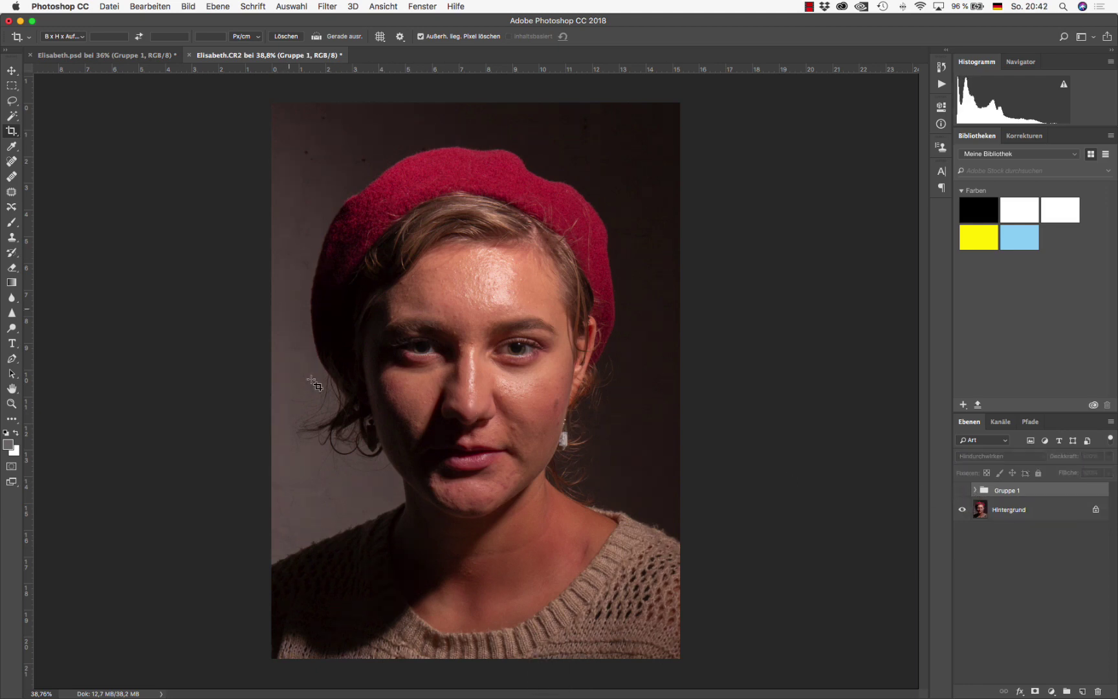
{"action": "left_click", "coordinate": [962, 492]}
{"action": "left_click", "coordinate": [962, 493]}
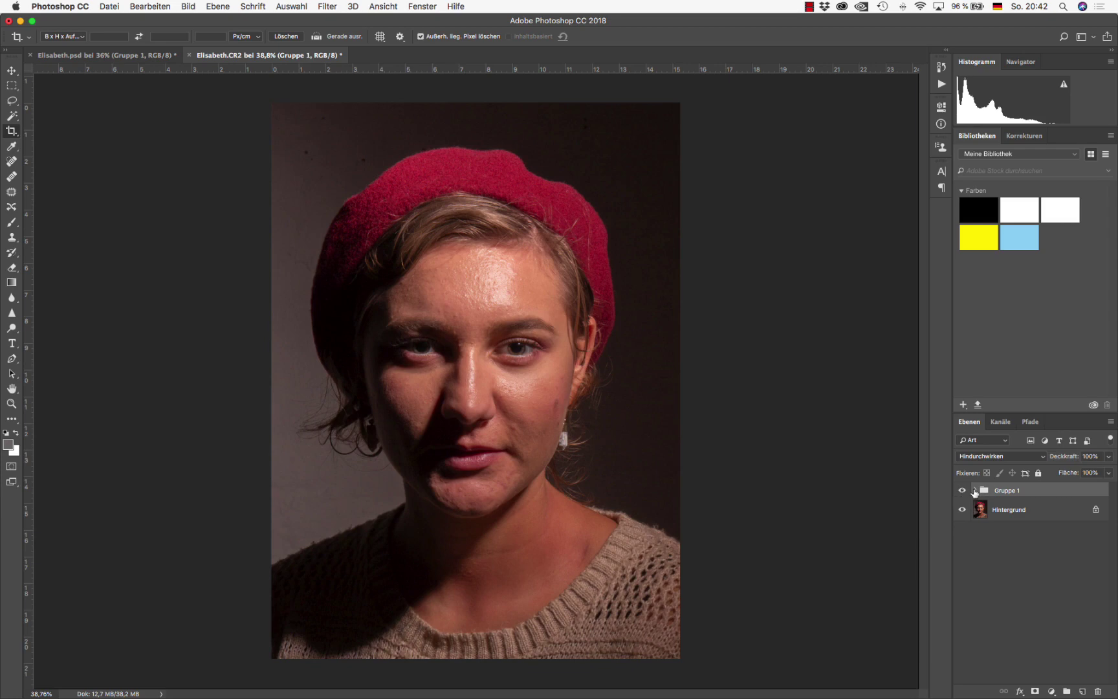
{"action": "left_click", "coordinate": [975, 490]}
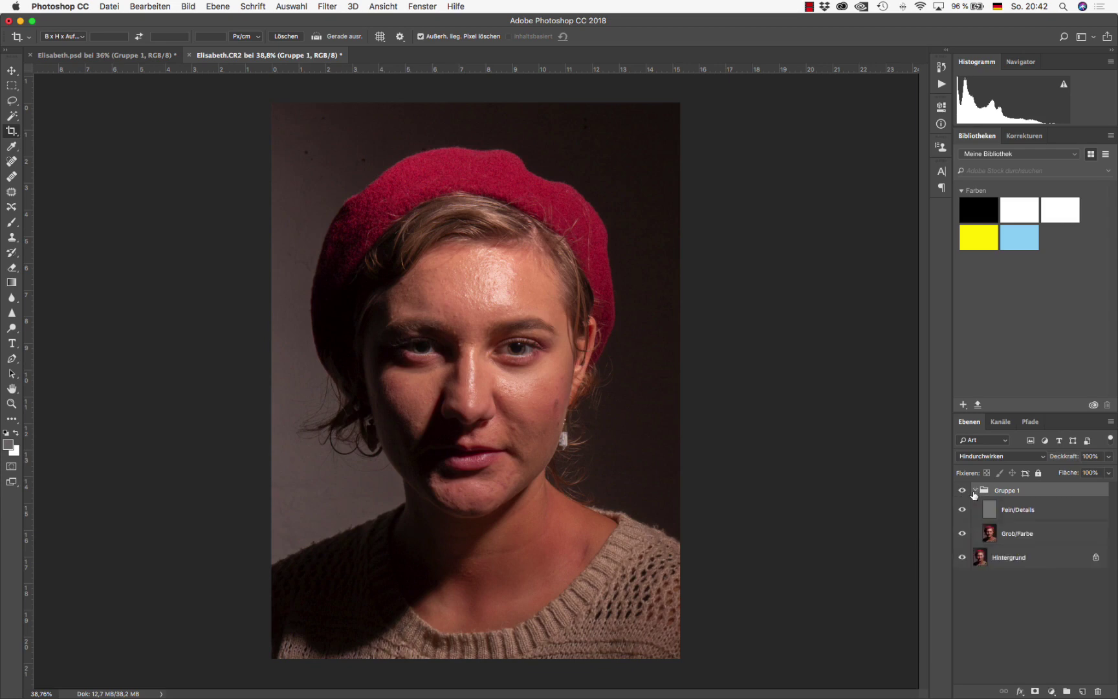
{"action": "left_click", "coordinate": [967, 540]}
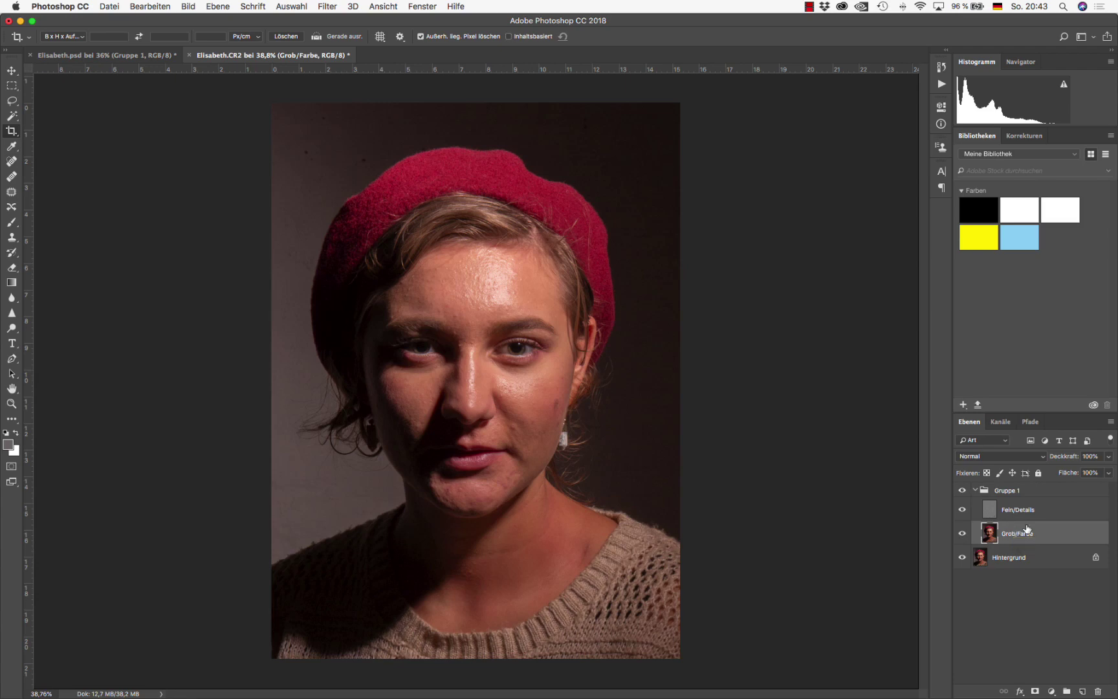
Hide Fein/Details and start healing forehead spots on Grob/Farbe with the Healing Brush.
{"action": "left_click", "coordinate": [962, 510]}
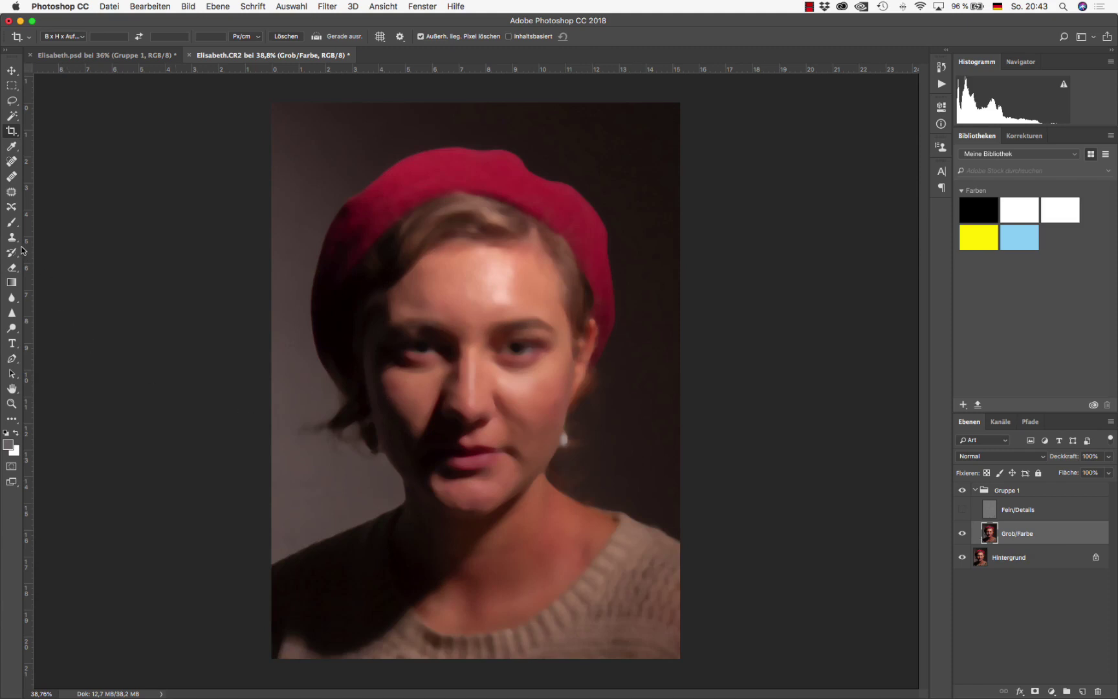
{"action": "left_click", "coordinate": [11, 176]}
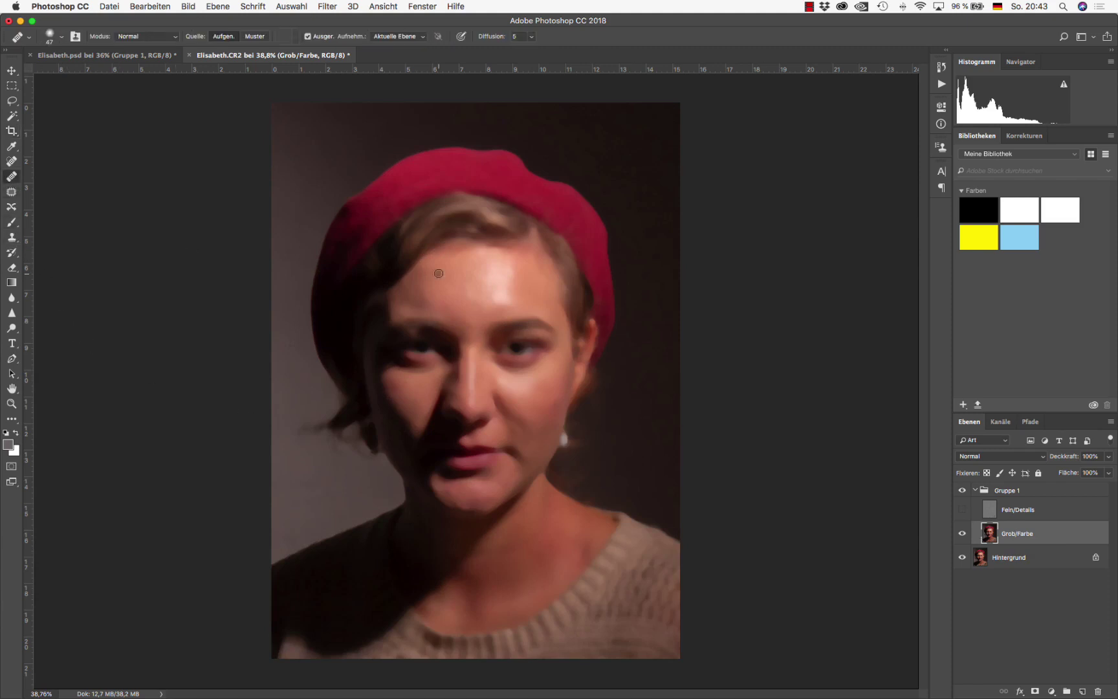
{"action": "scroll", "coordinate": [439, 273], "scroll_direction": "up", "scroll_amount": 5}
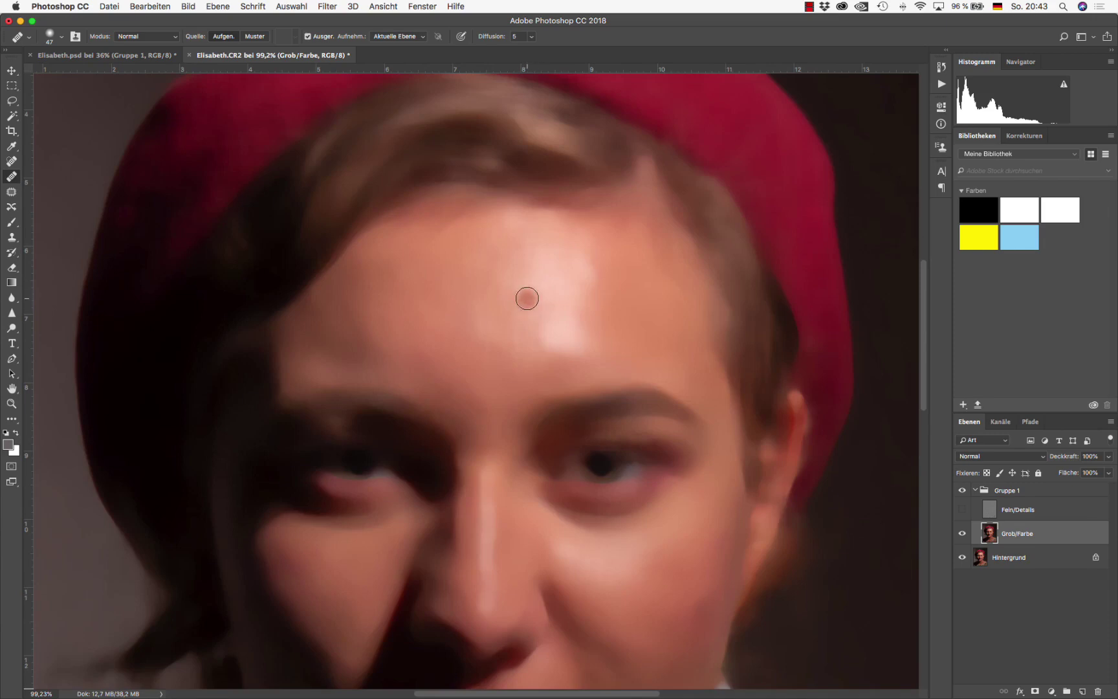
{"action": "left_click", "coordinate": [528, 299]}
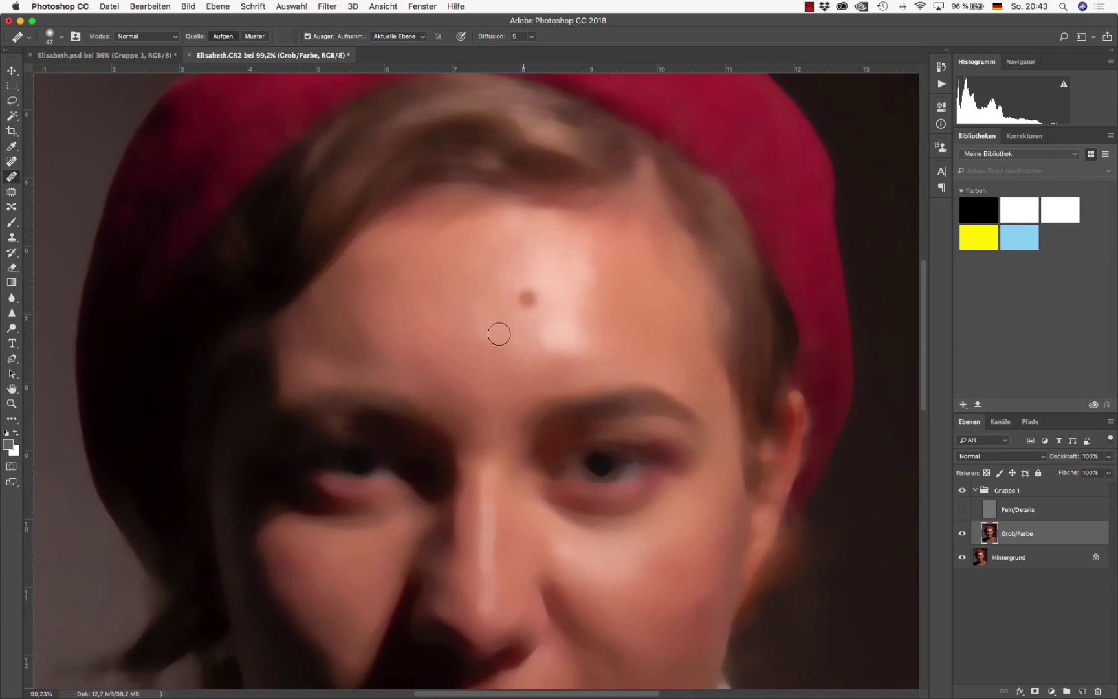
{"action": "left_click", "coordinate": [458, 332], "text": "alt"}
Heal the remaining forehead spots, sampling from the current layer only.
{"action": "left_click", "coordinate": [431, 288], "text": "alt"}
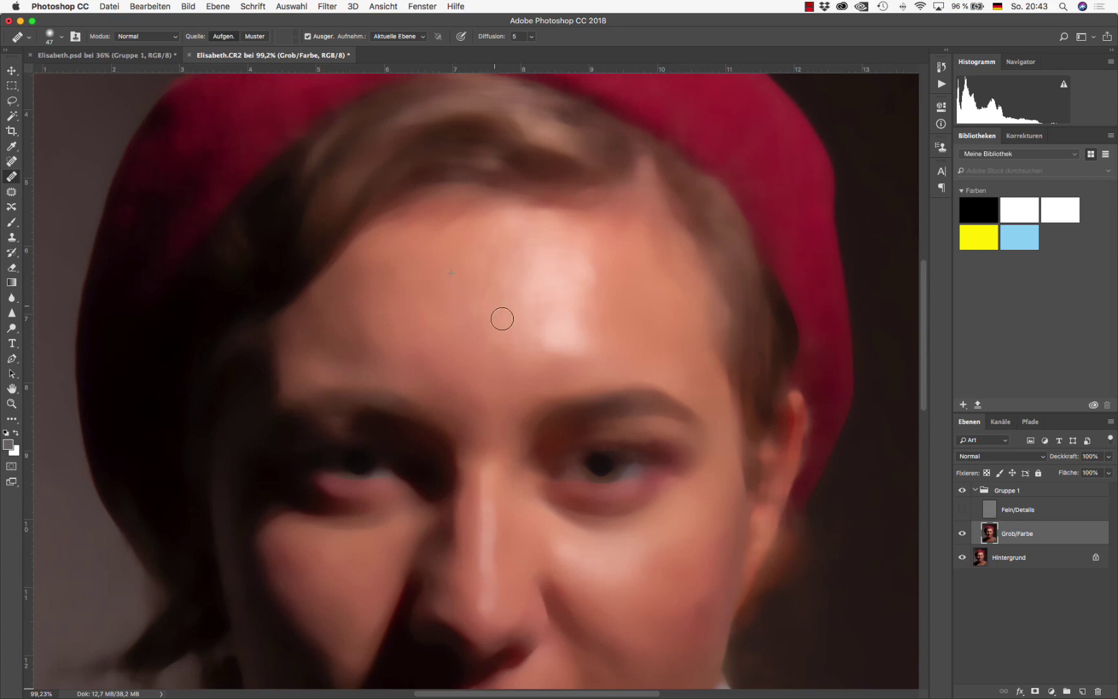
{"action": "left_click", "coordinate": [475, 259], "text": "alt"}
{"action": "left_click_drag", "start_coordinate": [449, 307], "coordinate": [441, 277]}
{"action": "left_click", "coordinate": [528, 392]}
{"action": "key", "text": "super+quotedbl"}
{"action": "left_click", "coordinate": [398, 37]}
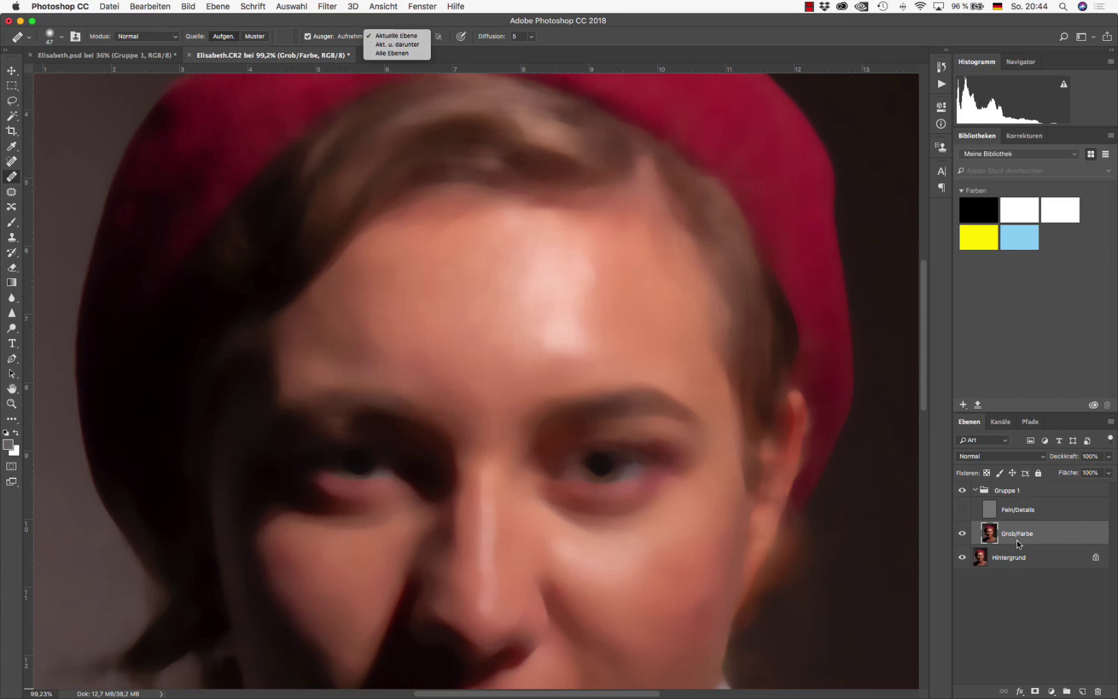
{"action": "left_click", "coordinate": [396, 36]}
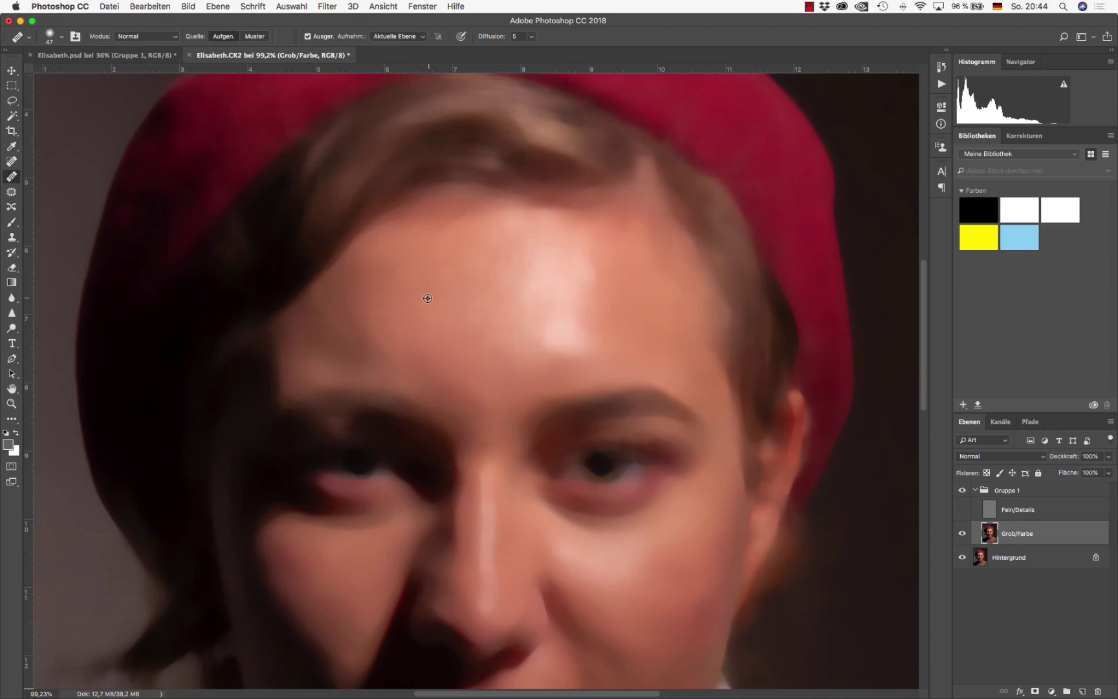
{"action": "left_click", "coordinate": [427, 298], "text": "alt"}
Even out the chin tones with healing strokes, then show Fein/Details again.
{"action": "left_click_drag", "start_coordinate": [644, 366], "coordinate": [628, 272]}
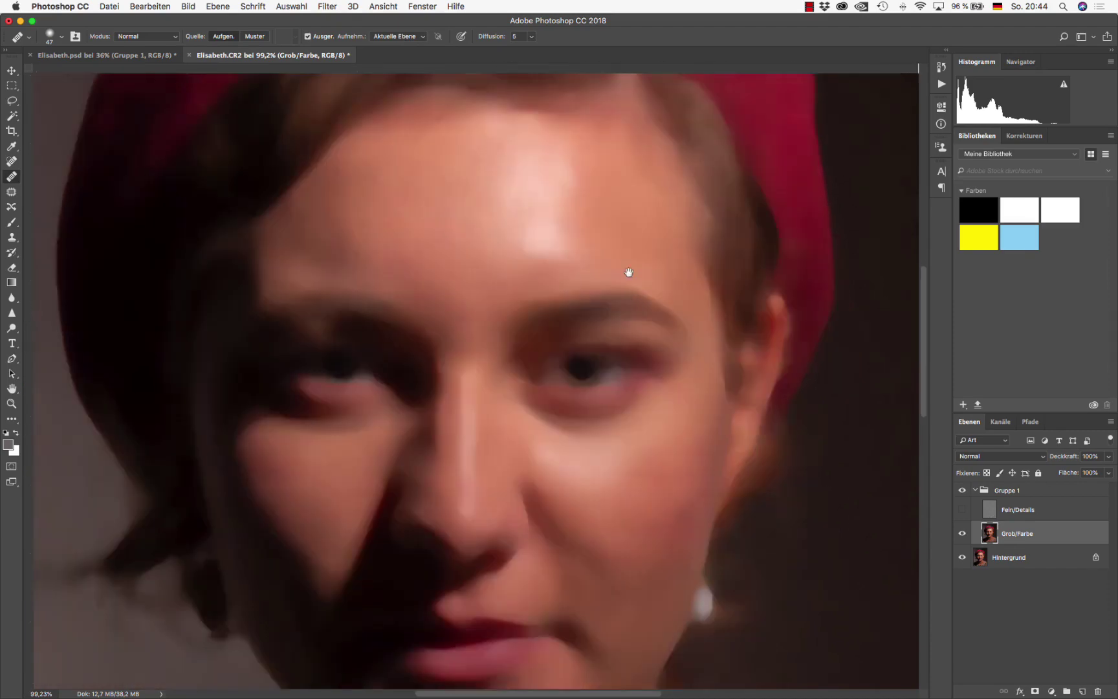
{"action": "scroll", "coordinate": [628, 271], "scroll_direction": "down", "scroll_amount": 5}
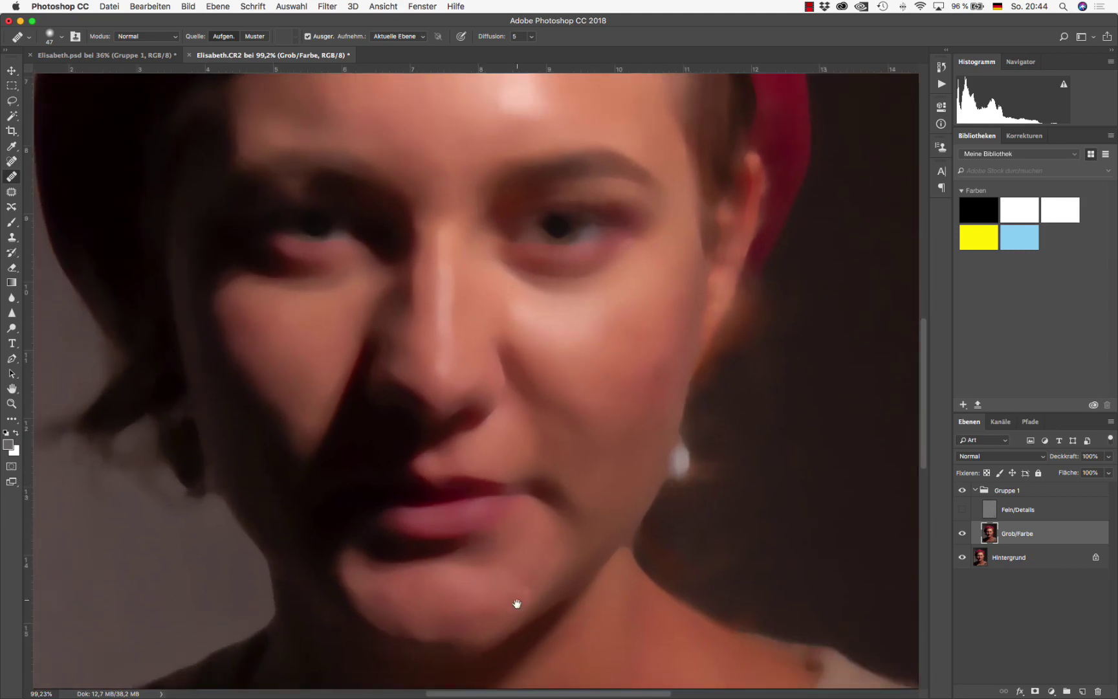
{"action": "scroll", "coordinate": [514, 481], "scroll_direction": "down", "scroll_amount": 5}
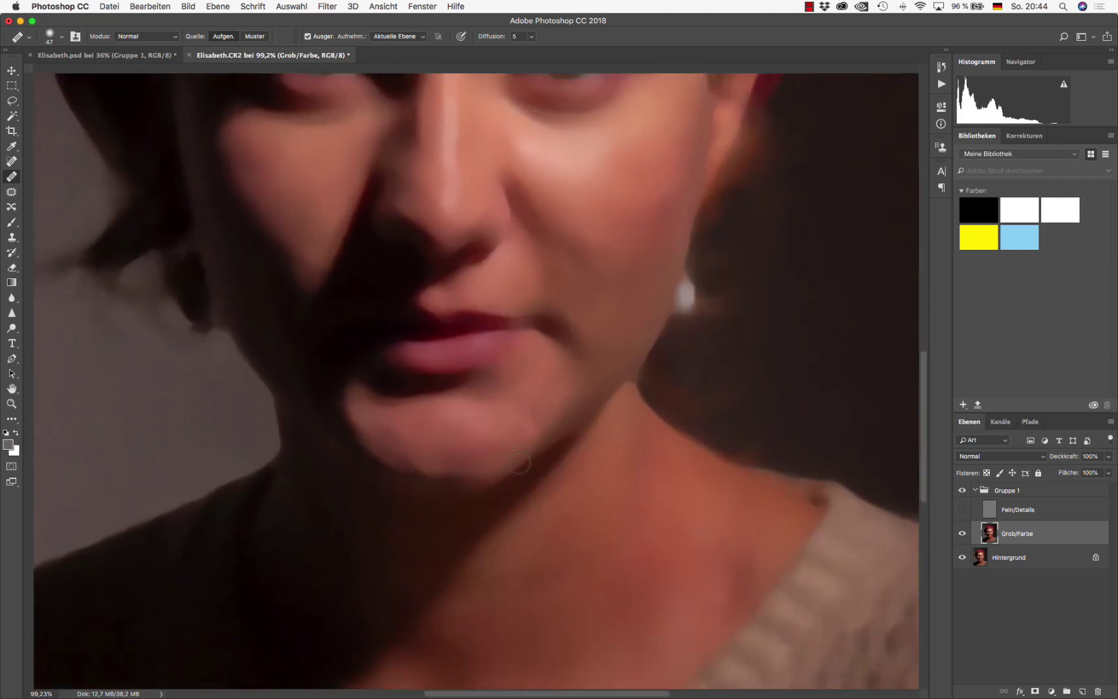
{"action": "scroll", "coordinate": [453, 466], "scroll_direction": "up", "scroll_amount": 3}
{"action": "left_click", "coordinate": [451, 466]}
{"action": "left_click", "coordinate": [407, 402]}
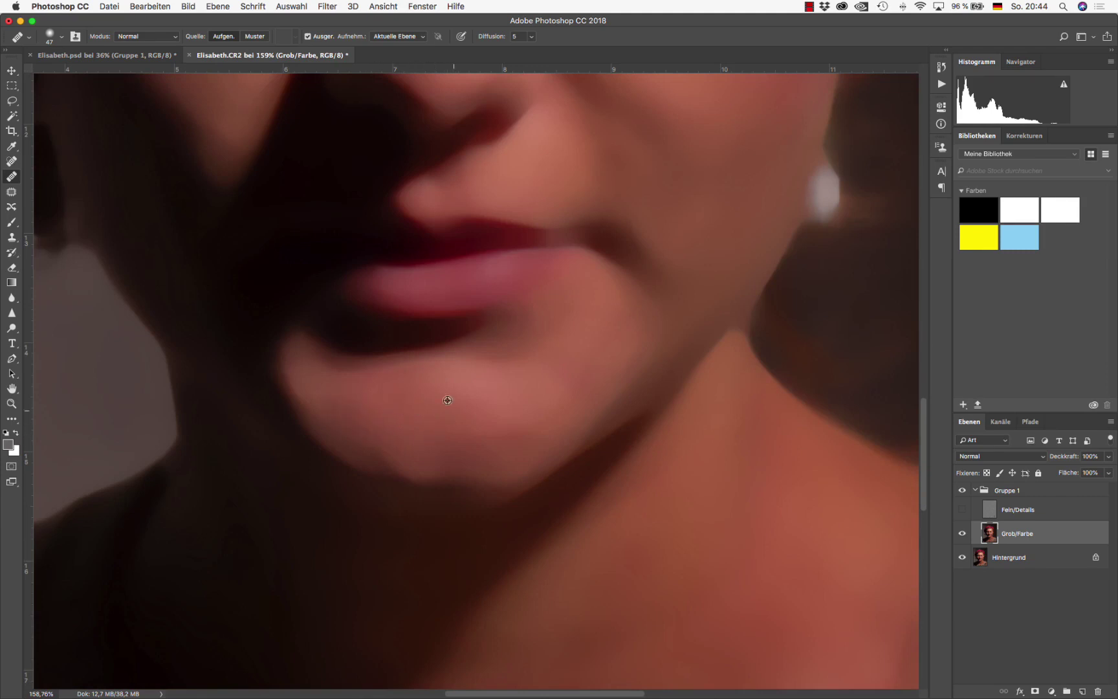
{"action": "left_click_drag", "start_coordinate": [445, 442], "coordinate": [529, 427]}
{"action": "left_click", "coordinate": [424, 487]}
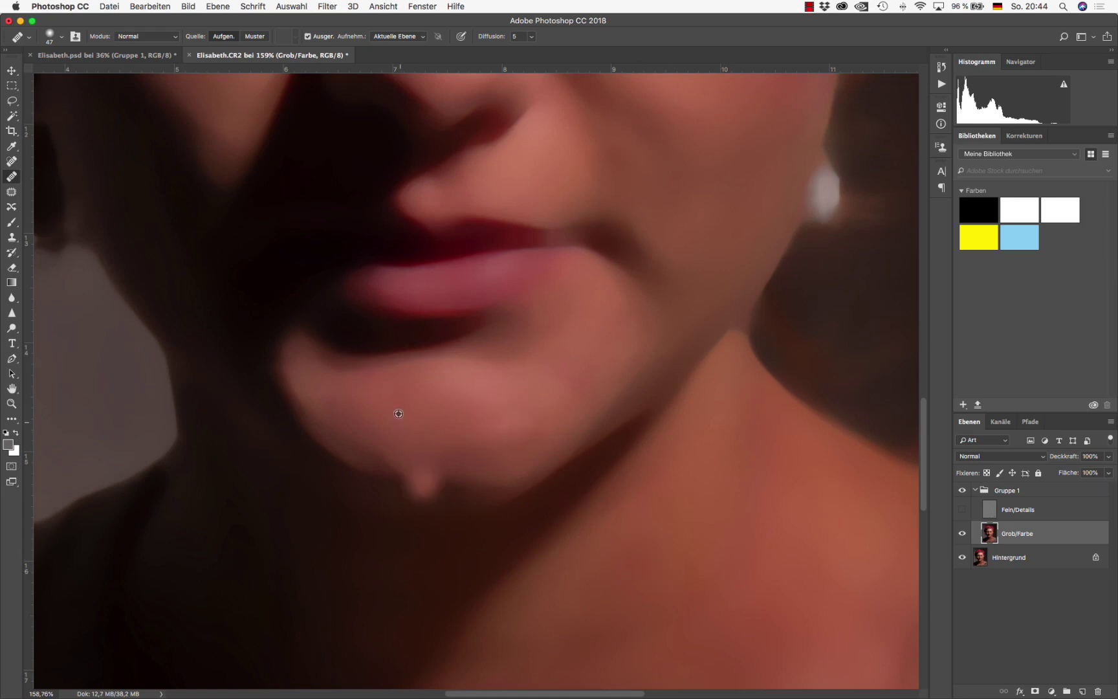
{"action": "mouse_move", "coordinate": [511, 440]}
{"action": "left_mouse_down"}
{"action": "mouse_move", "coordinate": [459, 423]}
{"action": "mouse_move", "coordinate": [519, 411]}
{"action": "left_mouse_up"}
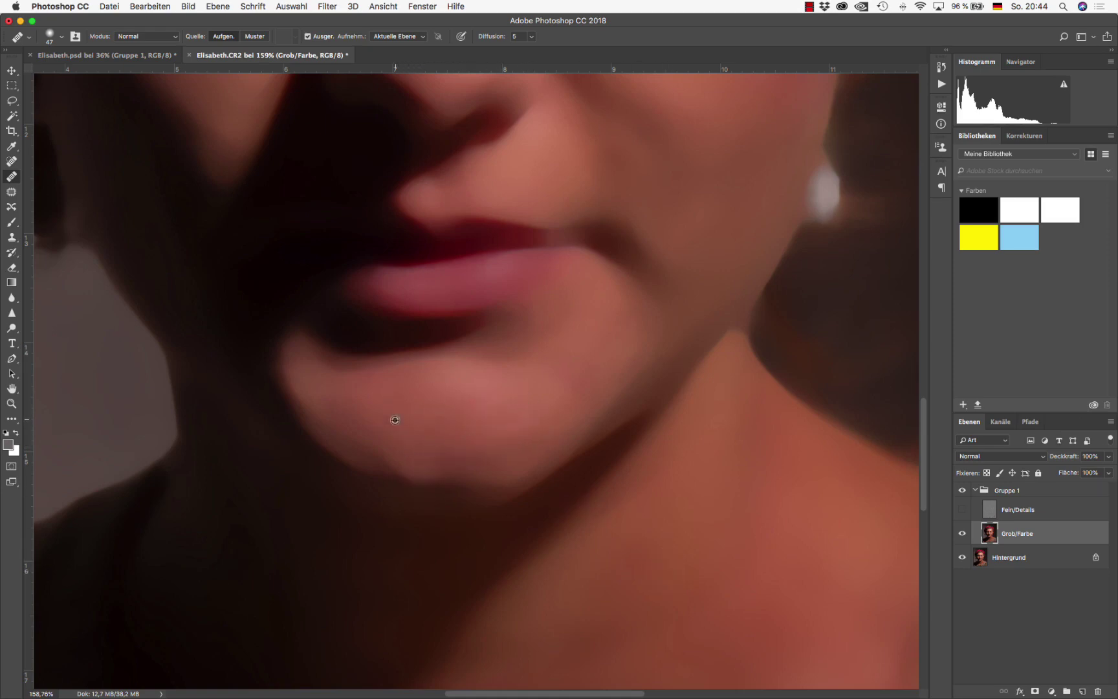
{"action": "left_click", "coordinate": [963, 509]}
On Fein/Details, heal the red cheek blemish and the shadow edge beside the nostril.
{"action": "left_click", "coordinate": [1017, 516]}
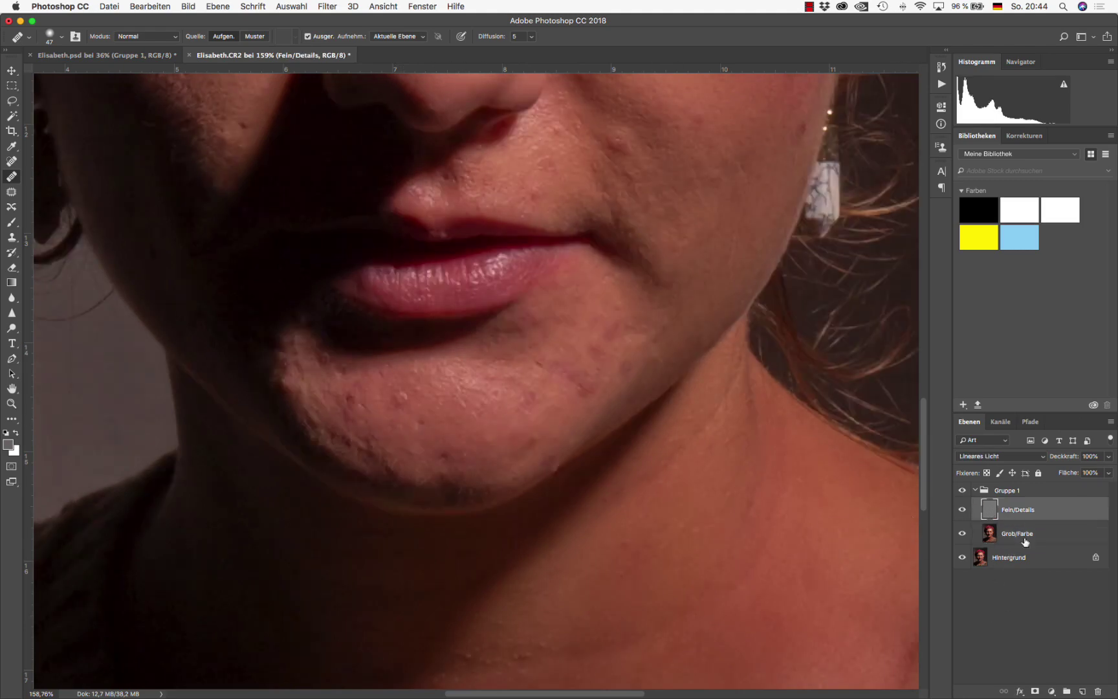
{"action": "left_click", "coordinate": [502, 266]}
{"action": "left_click_drag", "start_coordinate": [609, 186], "coordinate": [489, 417]}
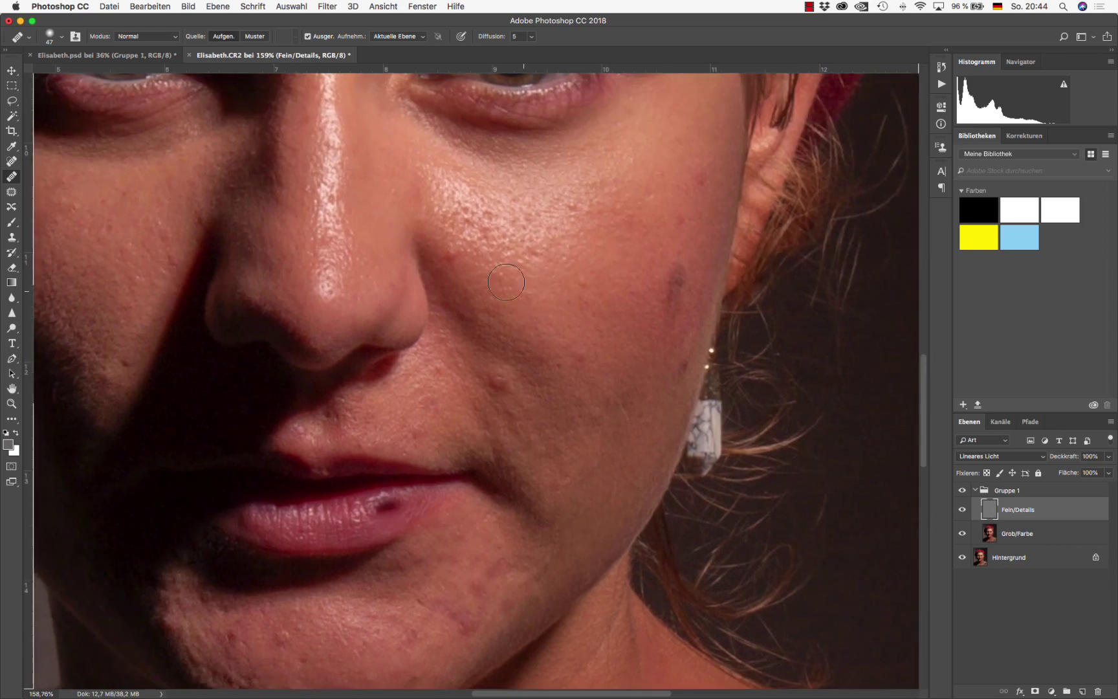
{"action": "left_click", "coordinate": [500, 278]}
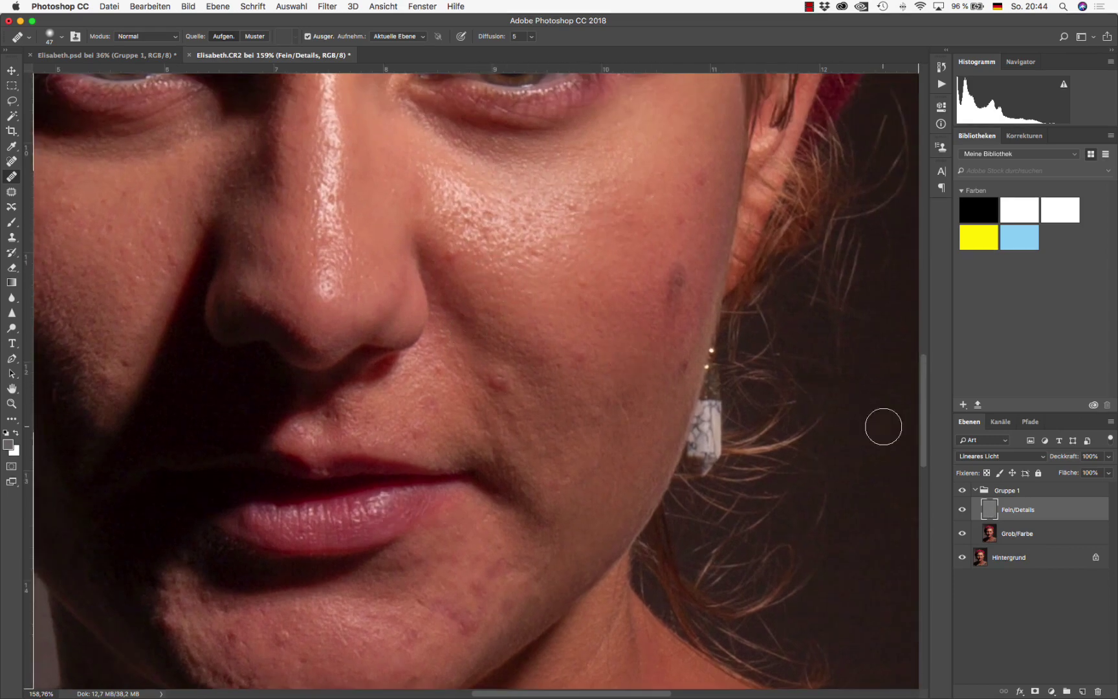
{"action": "left_click", "coordinate": [165, 315]}
Set the Clone Stamp to sample the current layer with a 25-pixel, 100%-hard brush.
{"action": "left_click", "coordinate": [12, 238]}
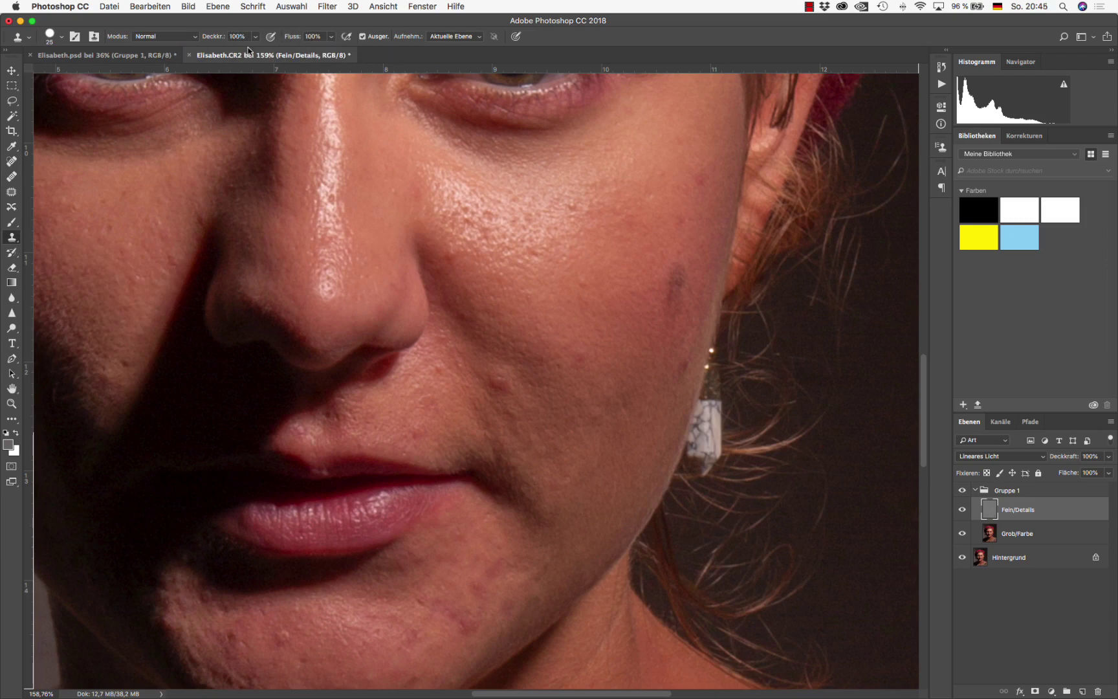
{"action": "left_click", "coordinate": [464, 37]}
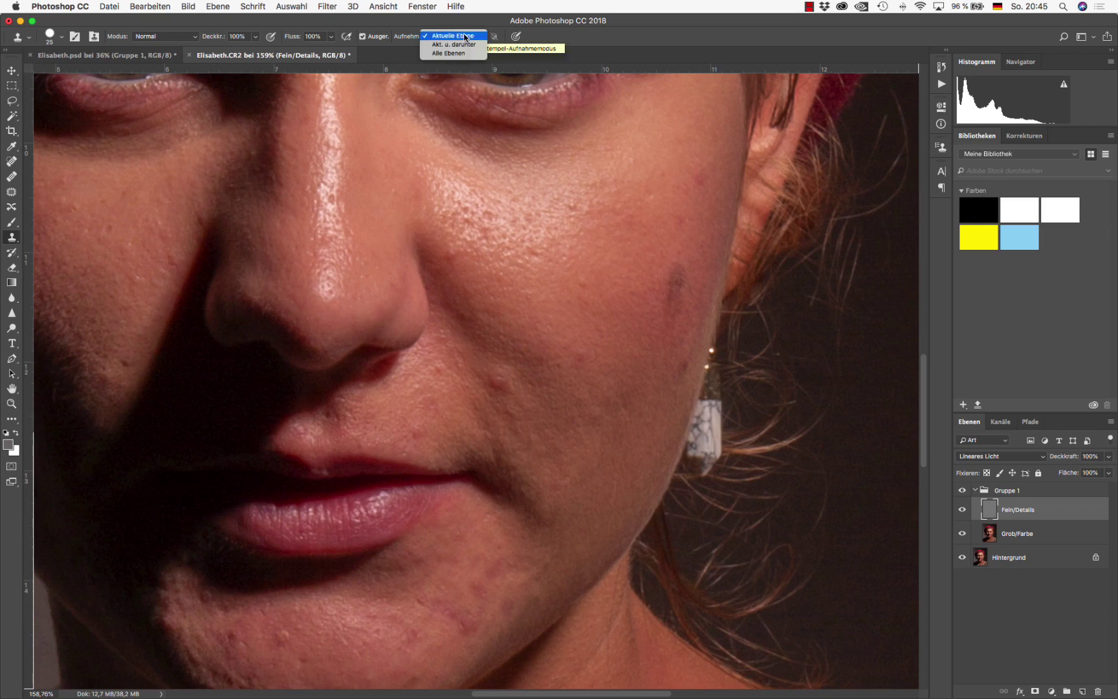
{"action": "left_click", "coordinate": [464, 37]}
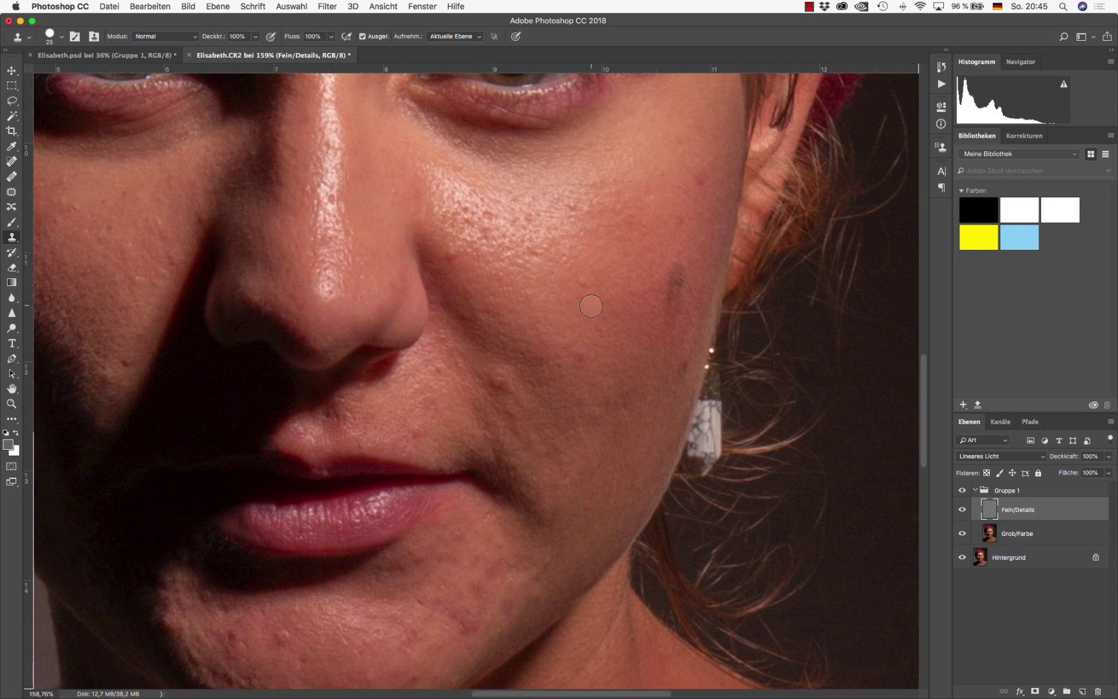
{"action": "right_click", "coordinate": [572, 272]}
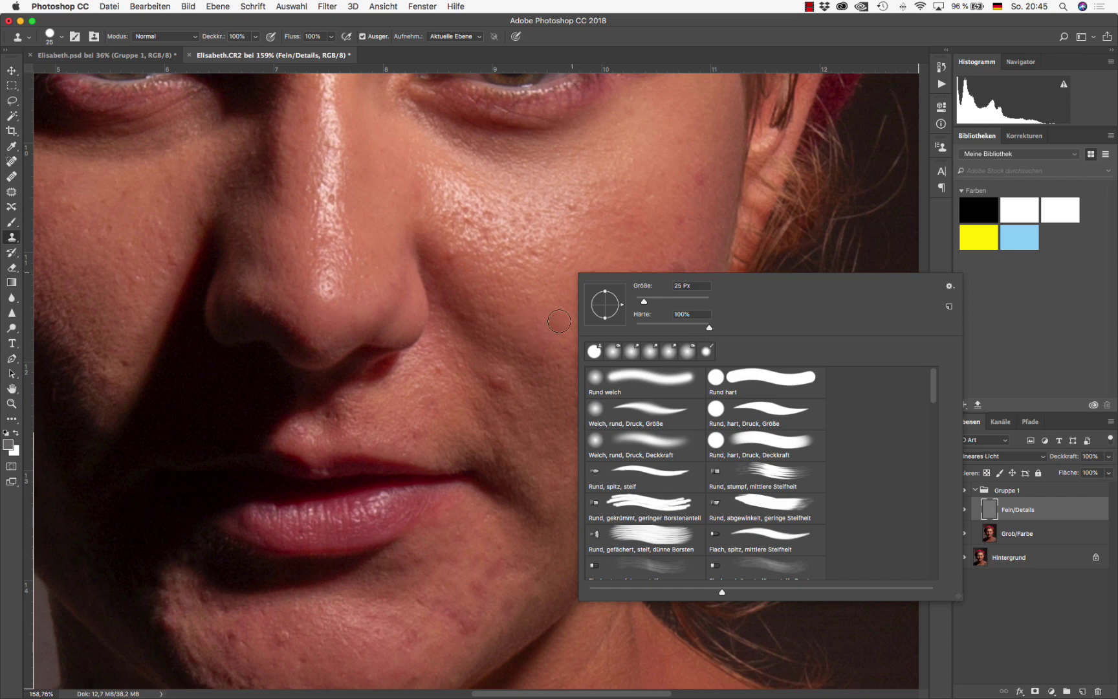
Undo a stray dab and resize the Clone Stamp brush to 19 px.
{"action": "left_click", "coordinate": [559, 321]}
{"action": "left_click", "coordinate": [644, 363]}
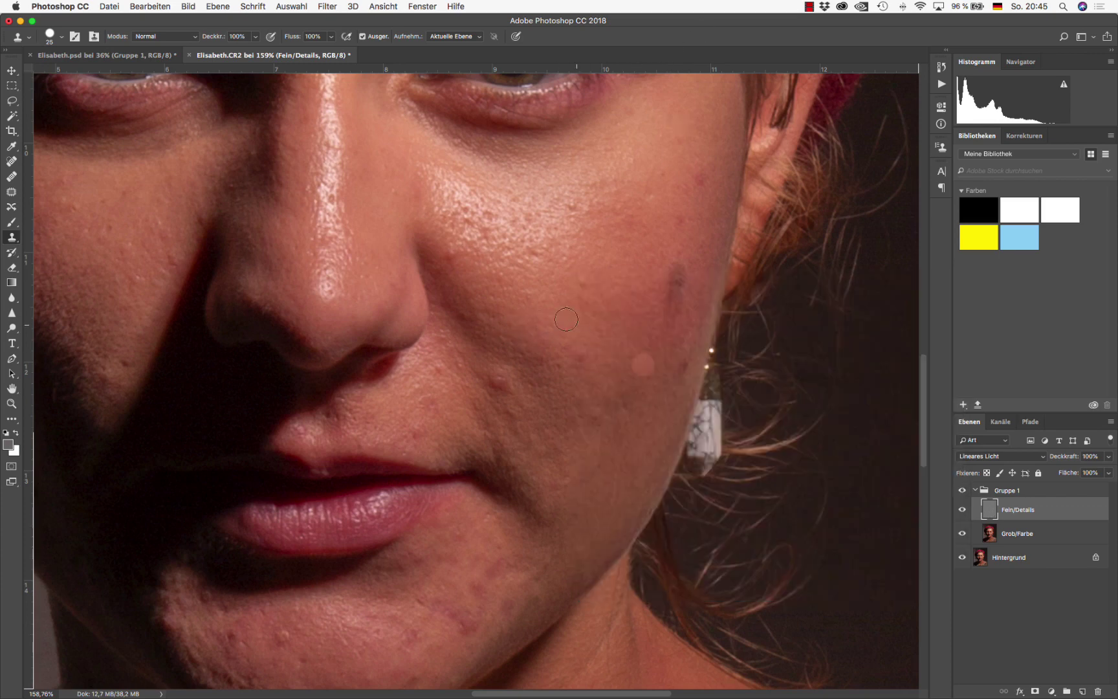
{"action": "key", "text": "super+z"}
{"action": "left_click", "coordinate": [568, 316], "text": "ctrl+alt"}
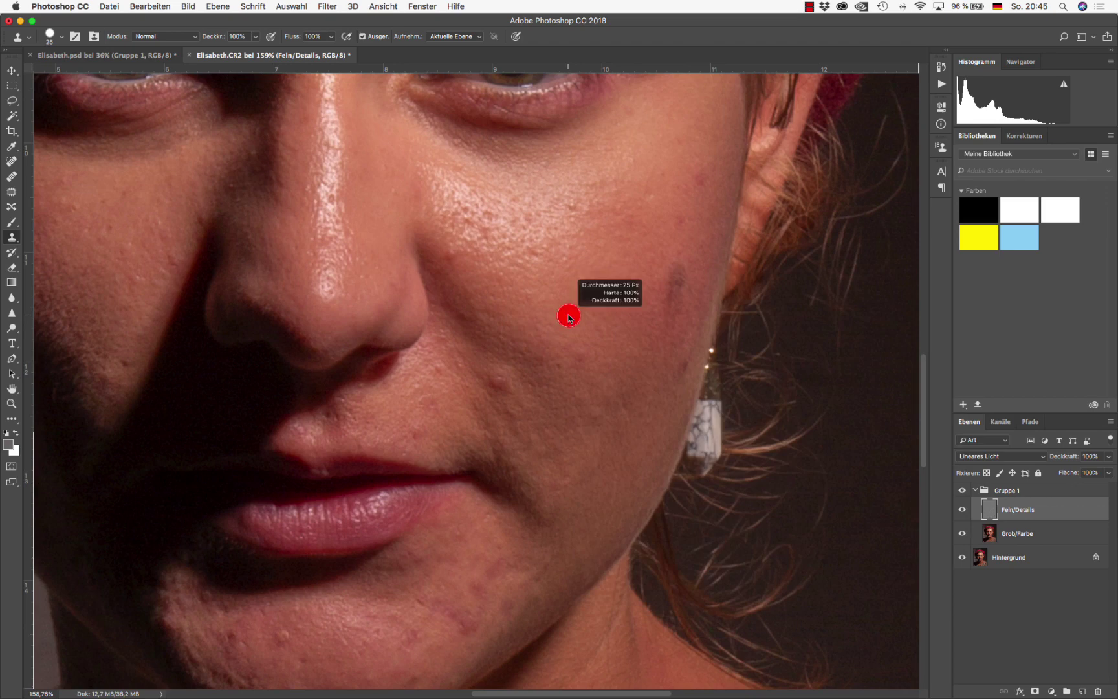
{"action": "left_click_drag", "start_coordinate": [568, 318], "coordinate": [565, 314]}
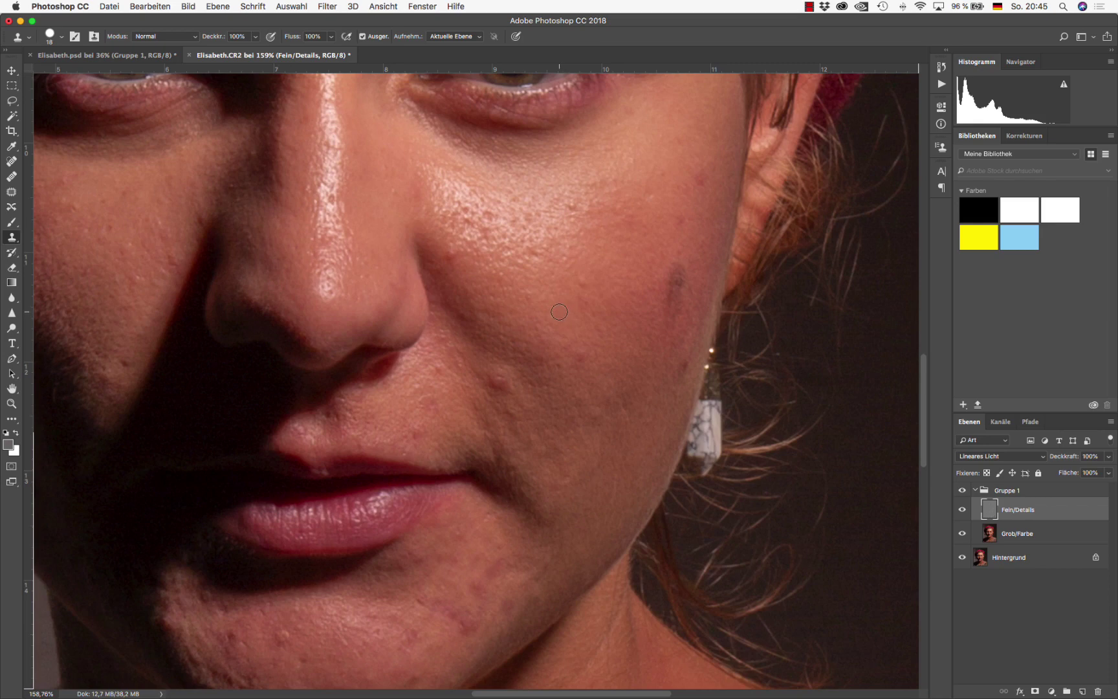
{"action": "left_click_drag", "start_coordinate": [561, 316], "coordinate": [560, 321]}
Clone smooth skin over the pores on the lower and middle right cheek.
{"action": "left_click_drag", "start_coordinate": [581, 297], "coordinate": [587, 306]}
{"action": "left_click_drag", "start_coordinate": [631, 381], "coordinate": [615, 360]}
{"action": "left_click_drag", "start_coordinate": [536, 330], "coordinate": [527, 296]}
{"action": "left_click_drag", "start_coordinate": [523, 316], "coordinate": [504, 285]}
{"action": "left_click", "coordinate": [536, 303], "text": "alt"}
{"action": "left_click_drag", "start_coordinate": [561, 257], "coordinate": [529, 253]}
{"action": "mouse_move", "coordinate": [508, 279]}
{"action": "left_mouse_down"}
{"action": "mouse_move", "coordinate": [488, 264]}
{"action": "mouse_move", "coordinate": [493, 296]}
{"action": "mouse_move", "coordinate": [463, 257]}
{"action": "mouse_move", "coordinate": [517, 253]}
{"action": "mouse_move", "coordinate": [488, 251]}
{"action": "left_mouse_up"}
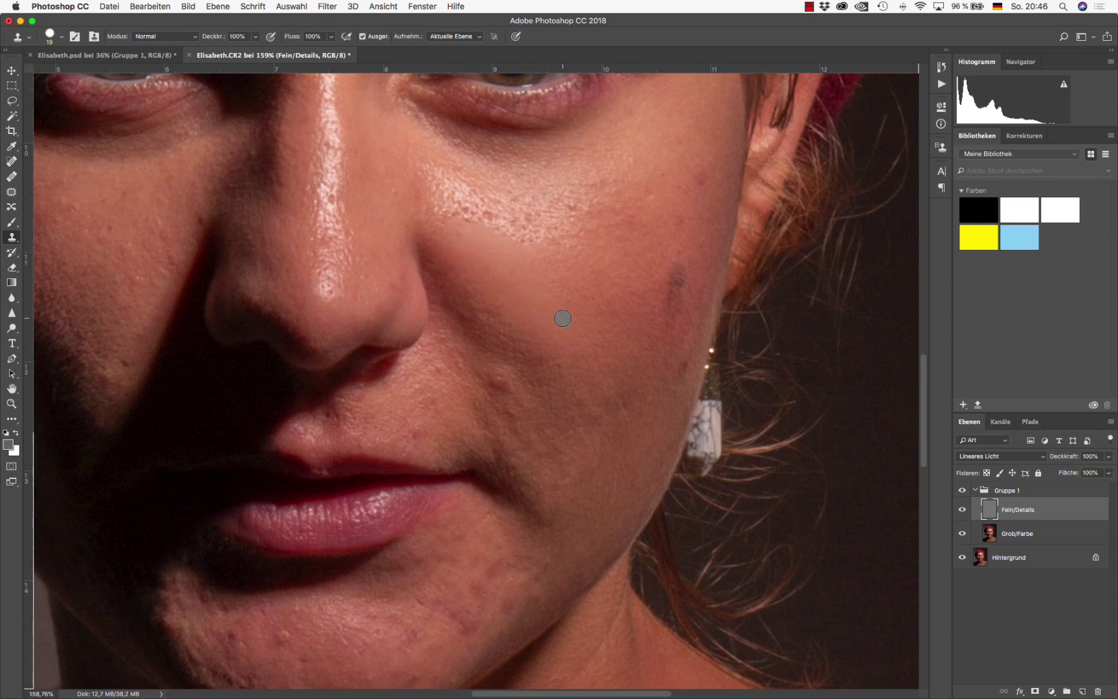
Retouch the cheek pores beside the nose, resampling clean skin as needed.
{"action": "left_click_drag", "start_coordinate": [488, 251], "coordinate": [443, 187]}
{"action": "left_click_drag", "start_coordinate": [504, 237], "coordinate": [542, 257]}
{"action": "left_click_drag", "start_coordinate": [543, 258], "coordinate": [477, 220]}
{"action": "left_click", "coordinate": [335, 209]}
{"action": "left_click", "coordinate": [343, 140]}
{"action": "left_click", "coordinate": [479, 233]}
{"action": "left_click_drag", "start_coordinate": [479, 233], "coordinate": [462, 243]}
Smooth the bright pores on the upper cheek up toward the eye.
{"action": "mouse_move", "coordinate": [421, 188]}
{"action": "left_mouse_down"}
{"action": "mouse_move", "coordinate": [473, 229]}
{"action": "mouse_move", "coordinate": [423, 168]}
{"action": "mouse_move", "coordinate": [522, 229]}
{"action": "mouse_move", "coordinate": [492, 190]}
{"action": "mouse_move", "coordinate": [437, 155]}
{"action": "left_mouse_up"}
{"action": "left_click", "coordinate": [499, 240]}
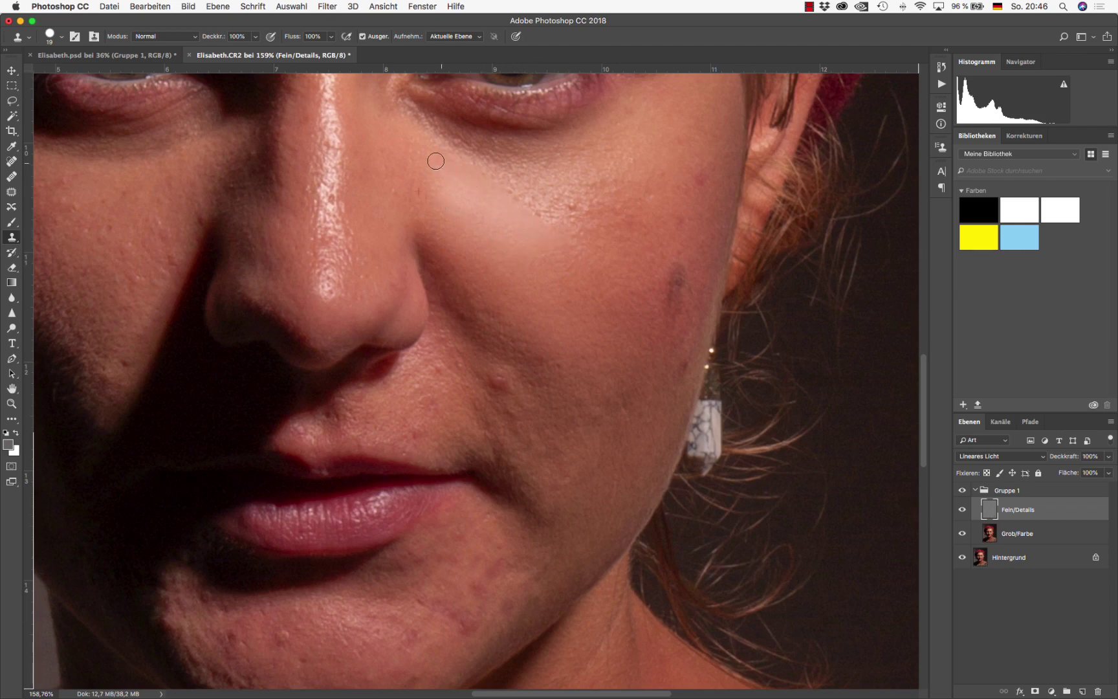
{"action": "left_click", "coordinate": [462, 205], "text": "alt"}
{"action": "mouse_move", "coordinate": [502, 200]}
{"action": "left_mouse_down"}
{"action": "mouse_move", "coordinate": [542, 212]}
{"action": "mouse_move", "coordinate": [502, 190]}
{"action": "mouse_move", "coordinate": [560, 197]}
{"action": "left_mouse_up"}
{"action": "left_click", "coordinate": [480, 207], "text": "alt"}
Hide and re-show Gruppe 1 to compare the retouch with the original.
{"action": "scroll", "coordinate": [532, 280], "scroll_direction": "down", "scroll_amount": 3}
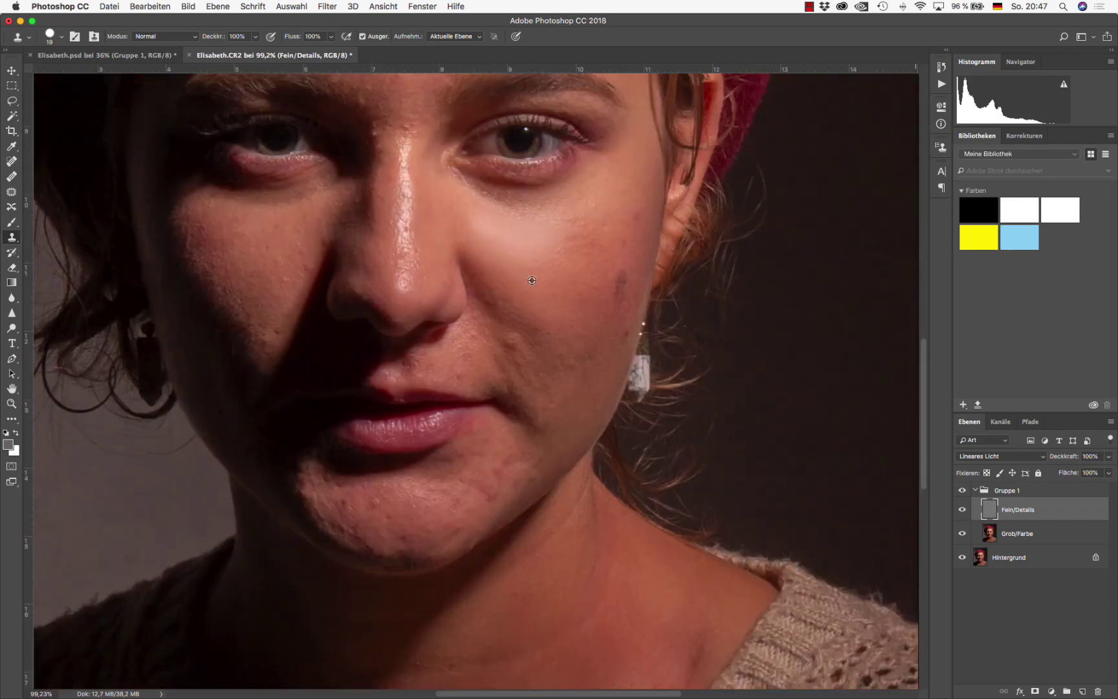
{"action": "left_click", "coordinate": [963, 491]}
{"action": "left_click", "coordinate": [963, 490]}
{"action": "scroll", "coordinate": [532, 233], "scroll_direction": "up", "scroll_amount": 2}
{"action": "scroll", "coordinate": [534, 236], "scroll_direction": "up", "scroll_amount": 2}
{"action": "scroll", "coordinate": [533, 238], "scroll_direction": "down", "scroll_amount": 2}
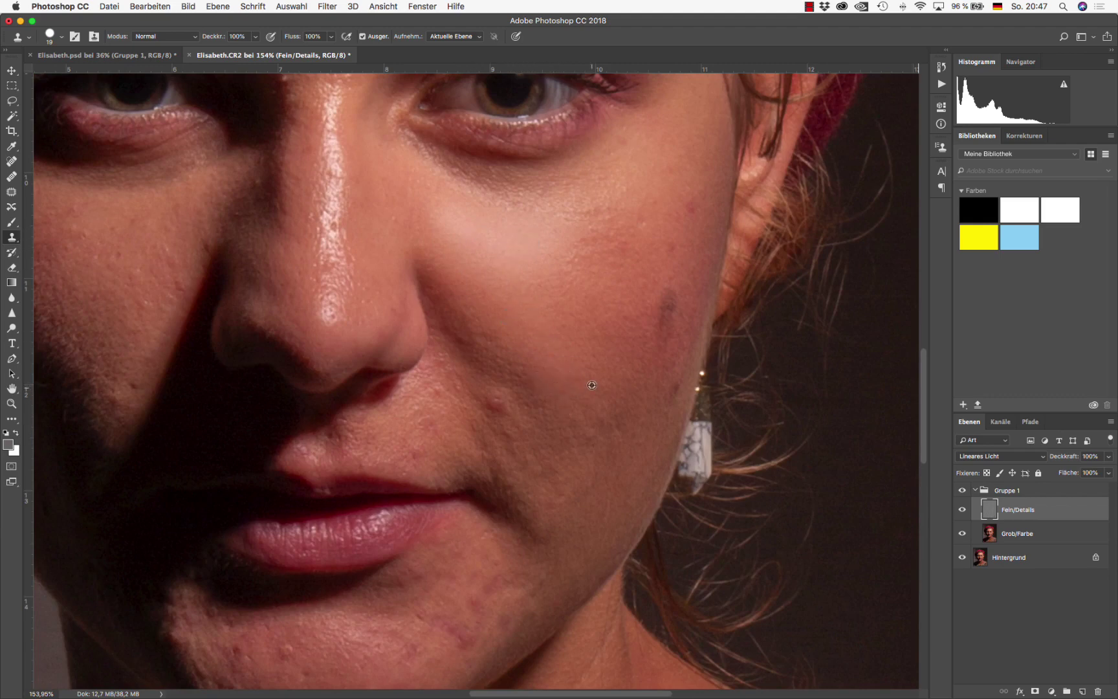
Clone clean skin over the dark blemishes on the right cheek near the earring.
{"action": "left_click", "coordinate": [496, 406]}
{"action": "left_click_drag", "start_coordinate": [522, 401], "coordinate": [510, 389]}
{"action": "left_click", "coordinate": [536, 405], "text": "alt"}
{"action": "left_click_drag", "start_coordinate": [654, 345], "coordinate": [666, 300]}
{"action": "left_click", "coordinate": [678, 390]}
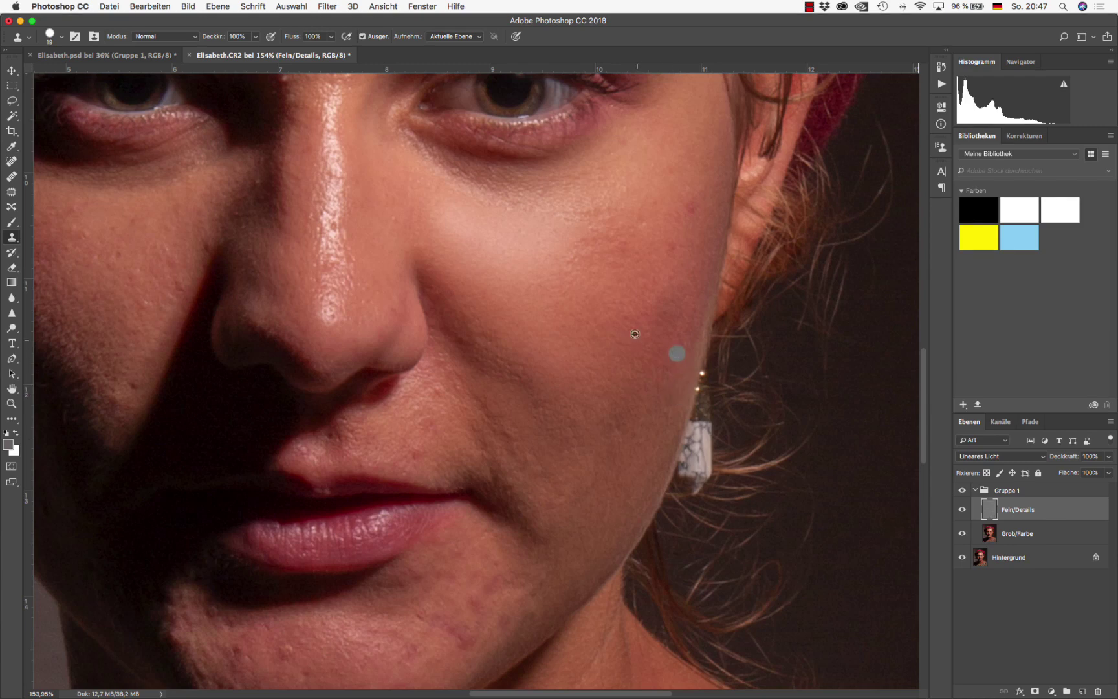
{"action": "left_click", "coordinate": [665, 177], "text": "alt"}
{"action": "left_click_drag", "start_coordinate": [672, 209], "coordinate": [679, 218]}
{"action": "mouse_move", "coordinate": [578, 222]}
{"action": "left_mouse_down"}
{"action": "mouse_move", "coordinate": [561, 221]}
{"action": "mouse_move", "coordinate": [589, 287]}
{"action": "mouse_move", "coordinate": [598, 245]}
{"action": "left_mouse_up"}
{"action": "left_click", "coordinate": [482, 204]}
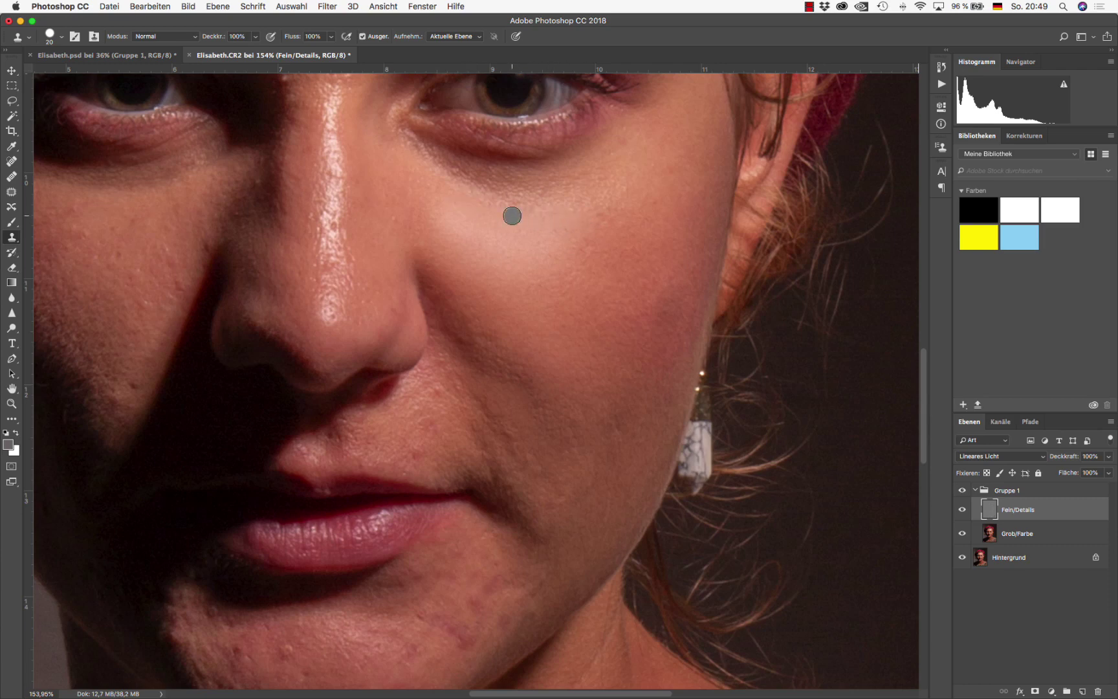
Set the clone brush hardness to 30% and soften the cheek with one stroke.
{"action": "right_click", "coordinate": [512, 216]}
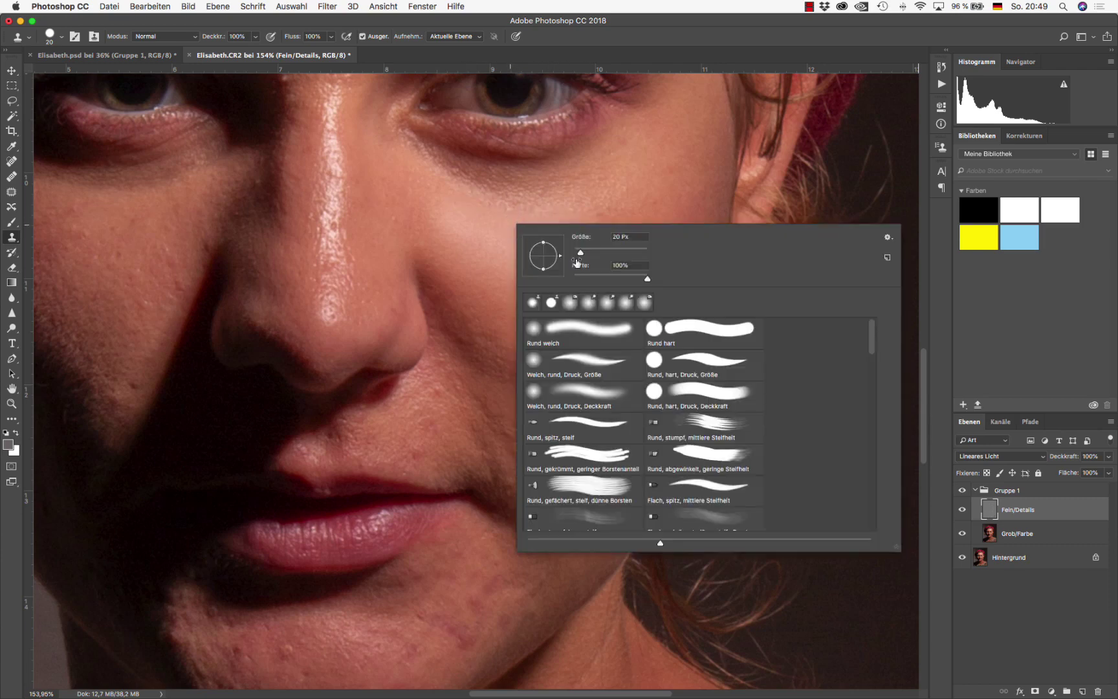
{"action": "key", "text": "Return"}
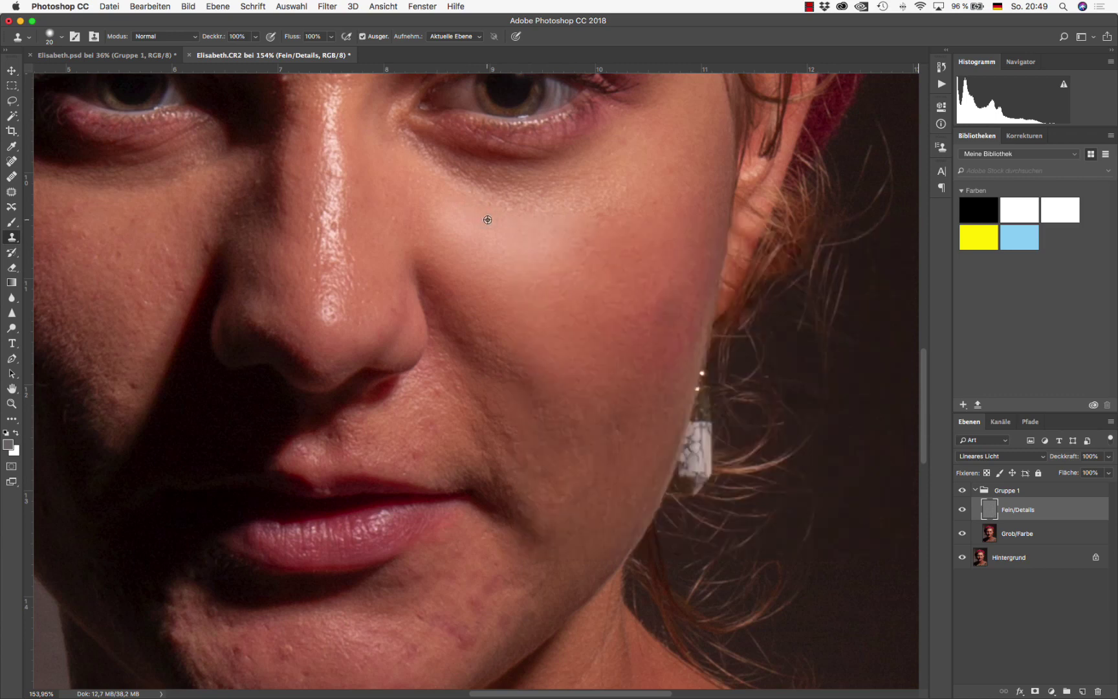
{"action": "mouse_move", "coordinate": [532, 211]}
{"action": "left_mouse_down"}
{"action": "mouse_move", "coordinate": [589, 206]}
{"action": "mouse_move", "coordinate": [502, 233]}
{"action": "mouse_move", "coordinate": [477, 200]}
{"action": "mouse_move", "coordinate": [452, 198]}
{"action": "mouse_move", "coordinate": [481, 222]}
{"action": "left_mouse_up"}
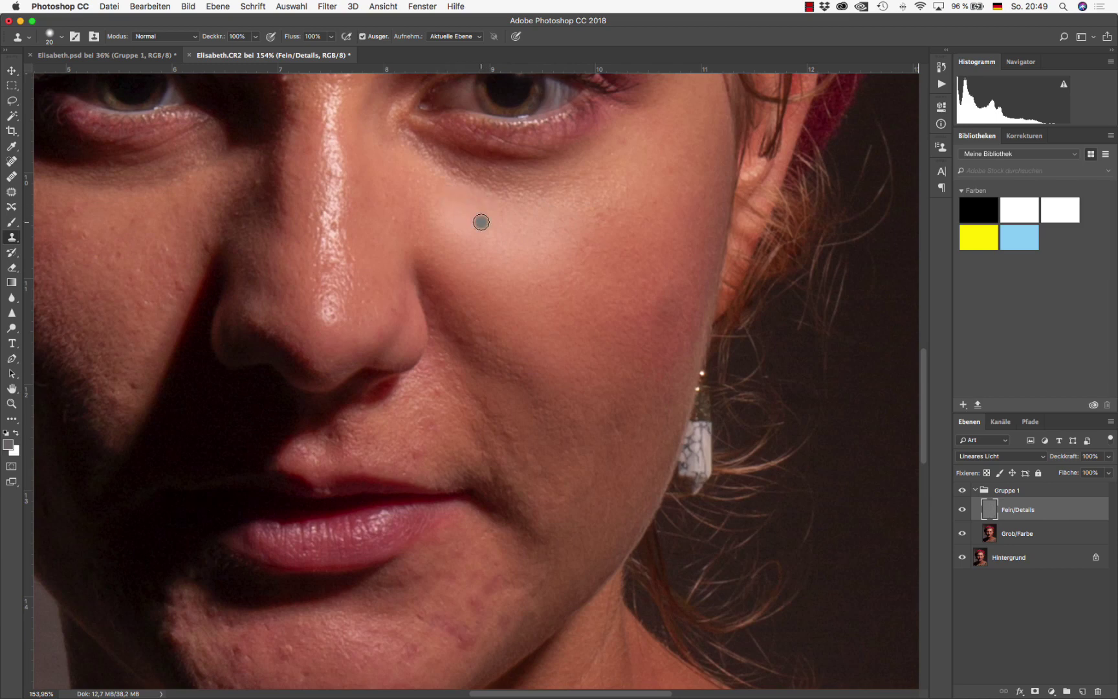
Clone over the shiny highlight along the nose bridge.
{"action": "right_click", "coordinate": [529, 267]}
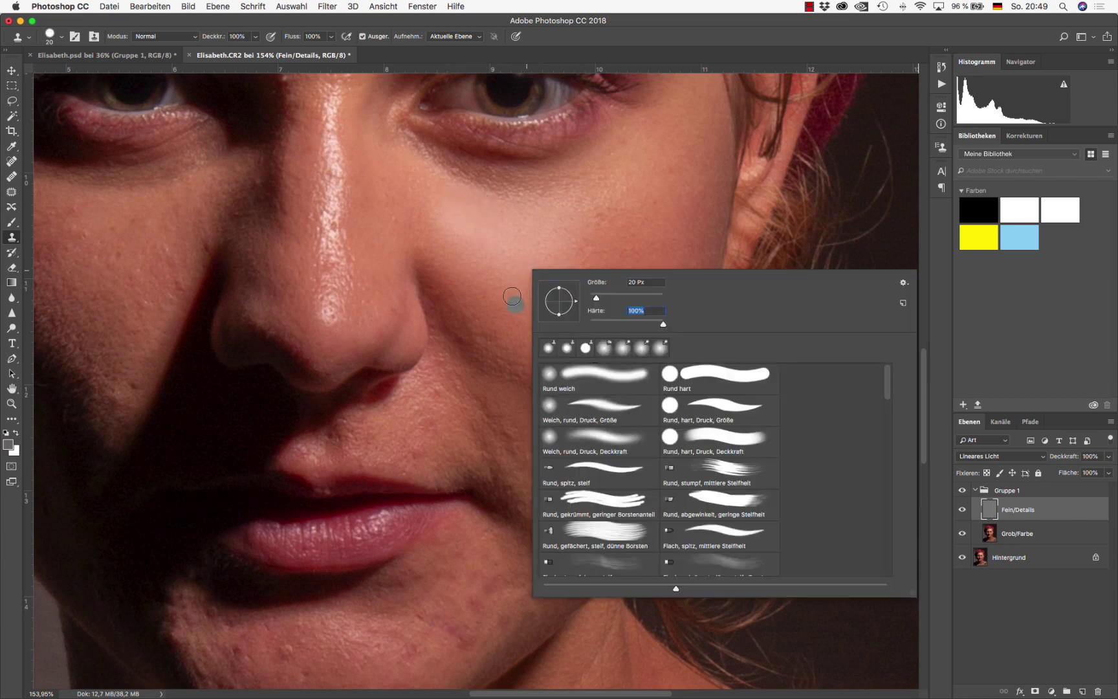
{"action": "left_click_drag", "start_coordinate": [401, 286], "coordinate": [408, 372]}
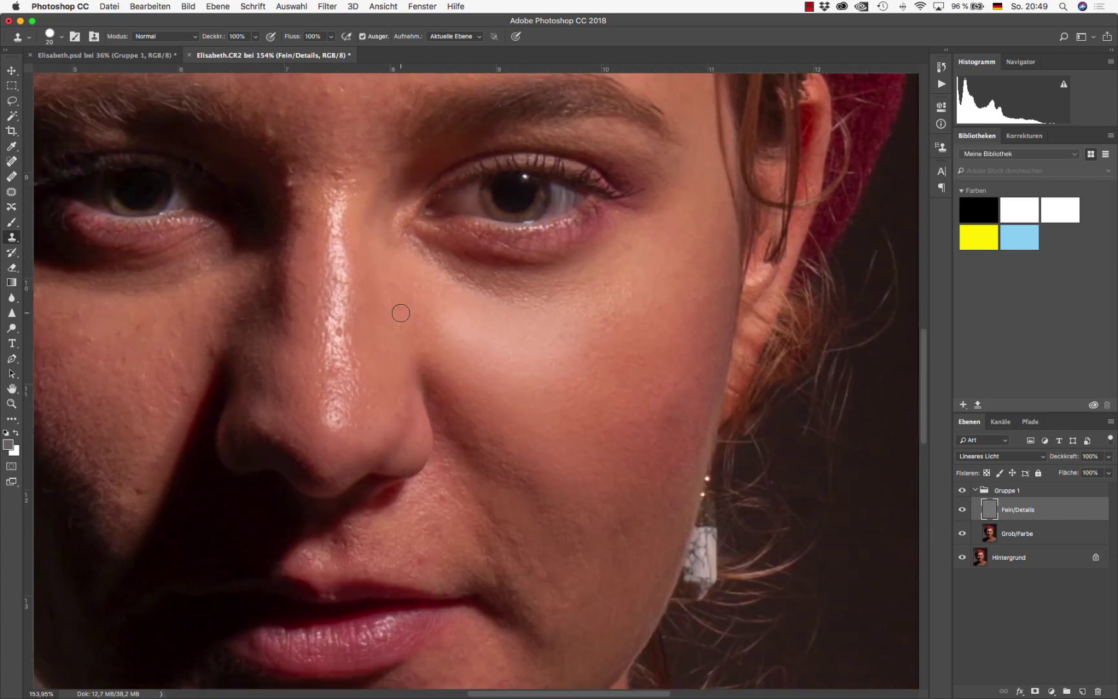
{"action": "key", "text": "ctrl+r"}
{"action": "left_click_drag", "start_coordinate": [352, 334], "coordinate": [350, 283]}
{"action": "left_click_drag", "start_coordinate": [320, 353], "coordinate": [329, 289]}
{"action": "left_click", "coordinate": [301, 363], "text": "alt"}
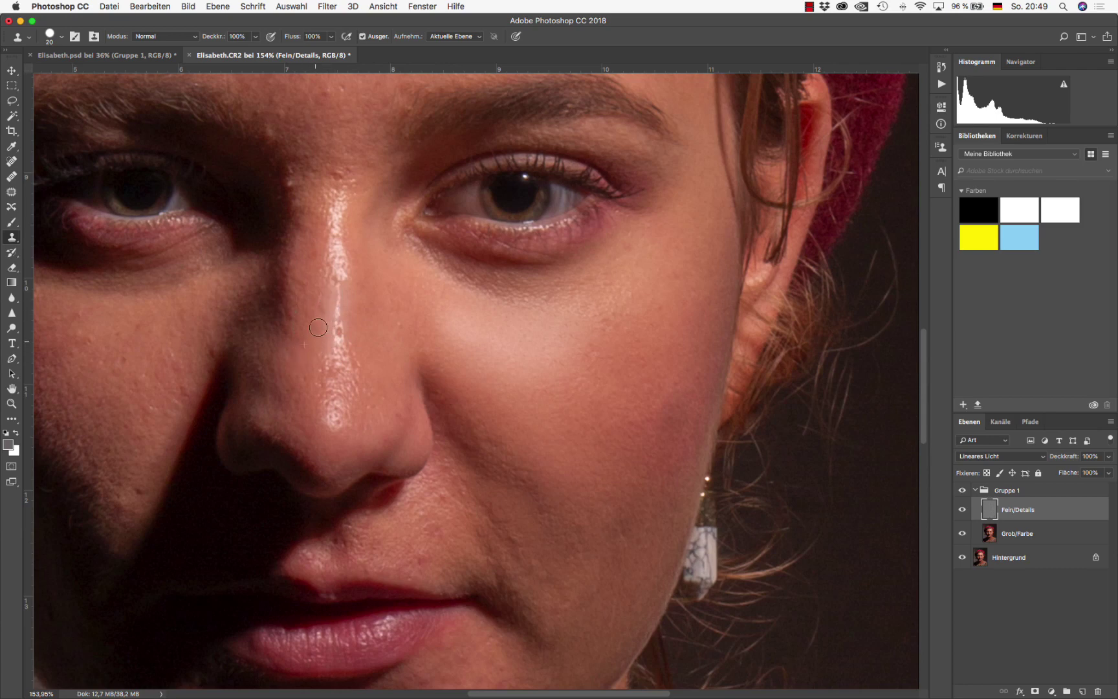
{"action": "mouse_move", "coordinate": [324, 352]}
{"action": "left_mouse_down"}
{"action": "mouse_move", "coordinate": [348, 272]}
{"action": "mouse_move", "coordinate": [340, 223]}
{"action": "left_mouse_up"}
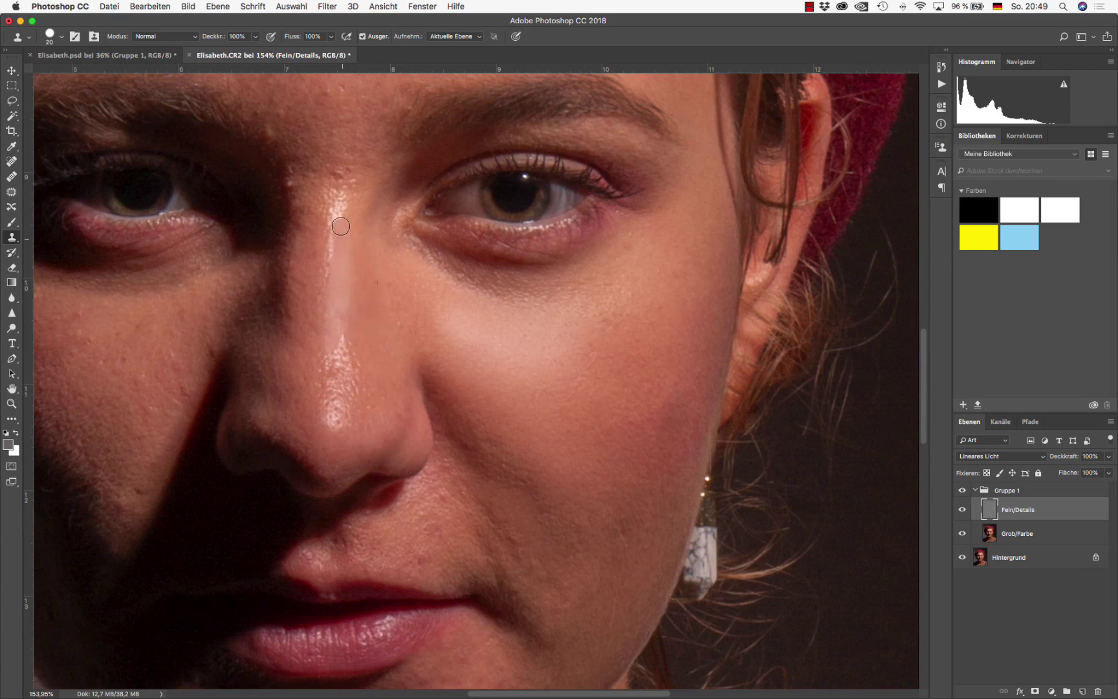
Tone down the nose-tip and upper-bridge shine, then make Grob/Farbe the active layer.
{"action": "left_click", "coordinate": [312, 284]}
{"action": "mouse_move", "coordinate": [327, 407]}
{"action": "left_mouse_down"}
{"action": "mouse_move", "coordinate": [336, 428]}
{"action": "mouse_move", "coordinate": [333, 343]}
{"action": "mouse_move", "coordinate": [348, 331]}
{"action": "left_mouse_up"}
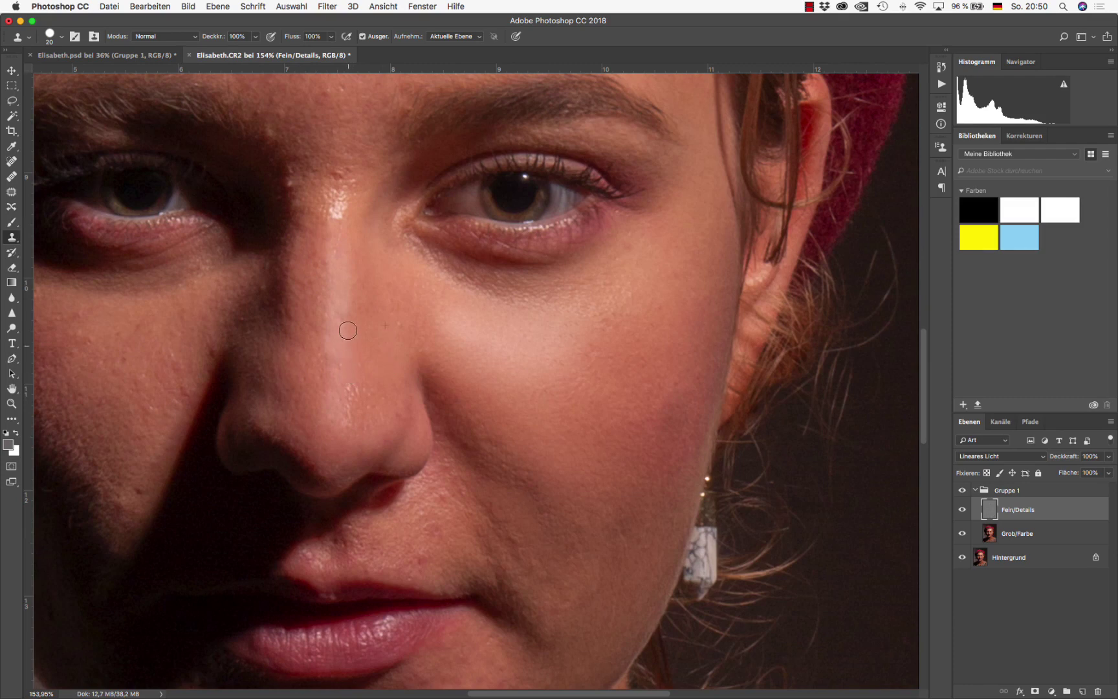
{"action": "left_click_drag", "start_coordinate": [362, 391], "coordinate": [347, 407]}
{"action": "mouse_move", "coordinate": [343, 224]}
{"action": "left_mouse_down"}
{"action": "mouse_move", "coordinate": [340, 202]}
{"action": "mouse_move", "coordinate": [333, 262]}
{"action": "left_mouse_up"}
{"action": "scroll", "coordinate": [418, 321], "scroll_direction": "down", "scroll_amount": 5}
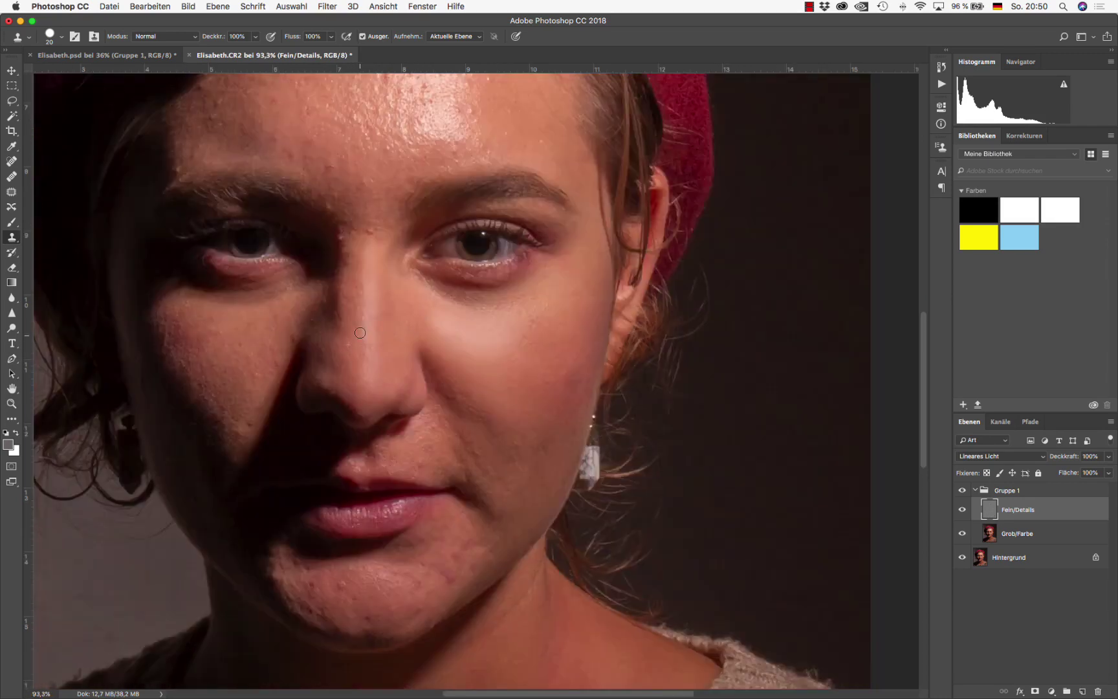
{"action": "left_click", "coordinate": [1017, 534]}
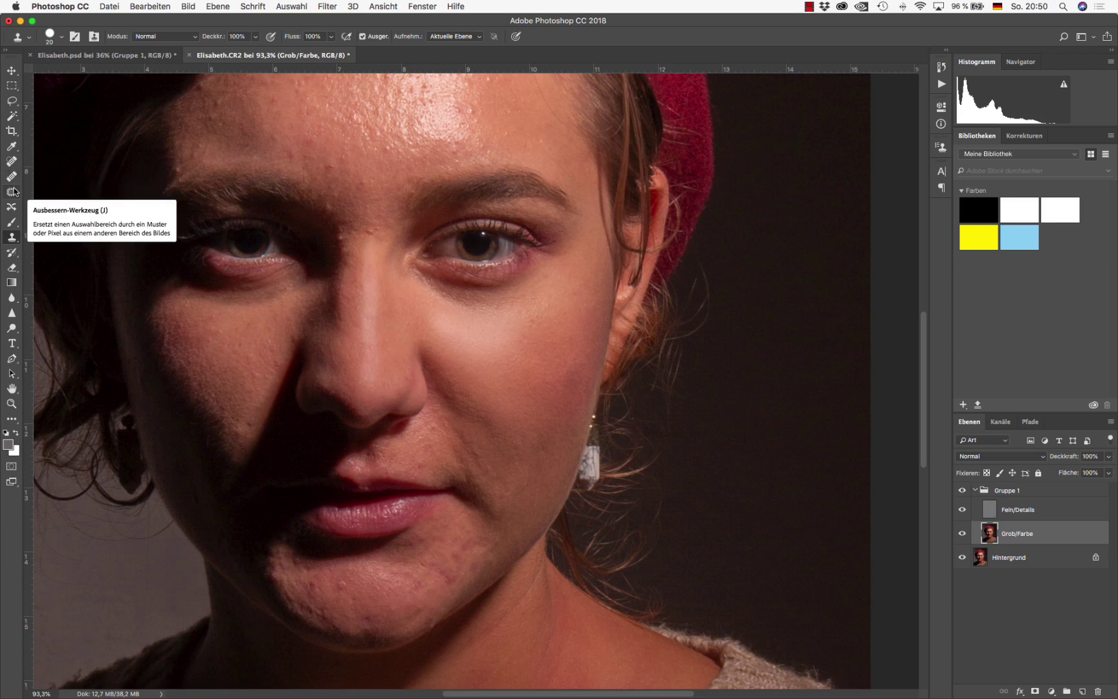
Enter Quick Mask mode after confirming its Masken-Optionen, with the Brush tool selected.
{"action": "left_click", "coordinate": [11, 467]}
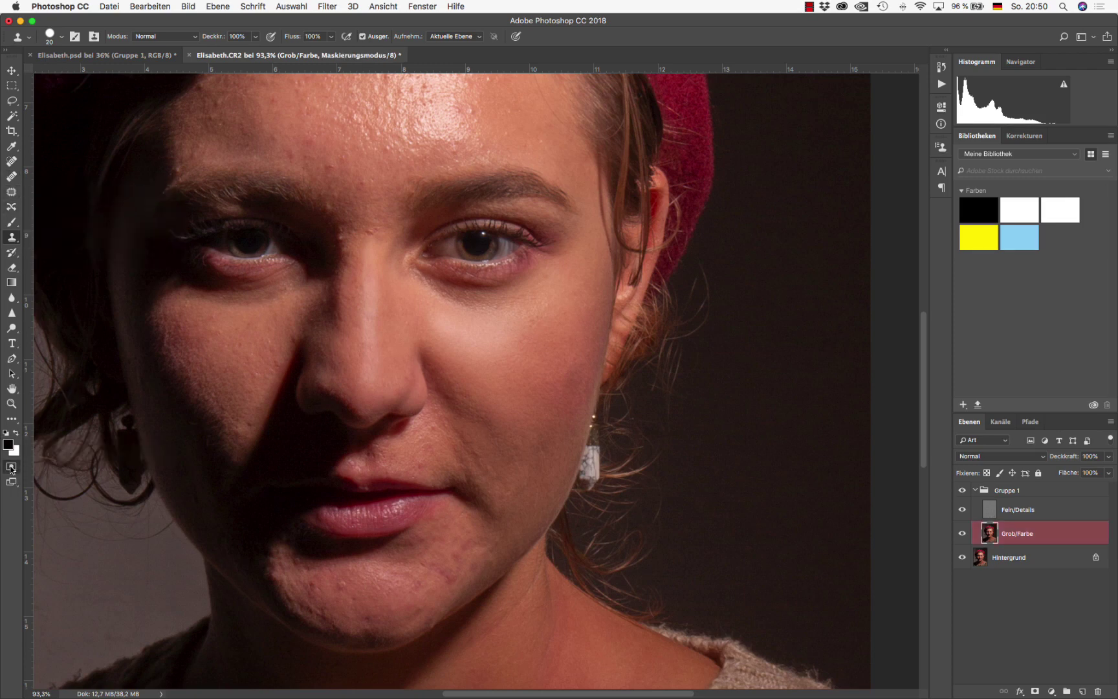
{"action": "double_click", "coordinate": [12, 467]}
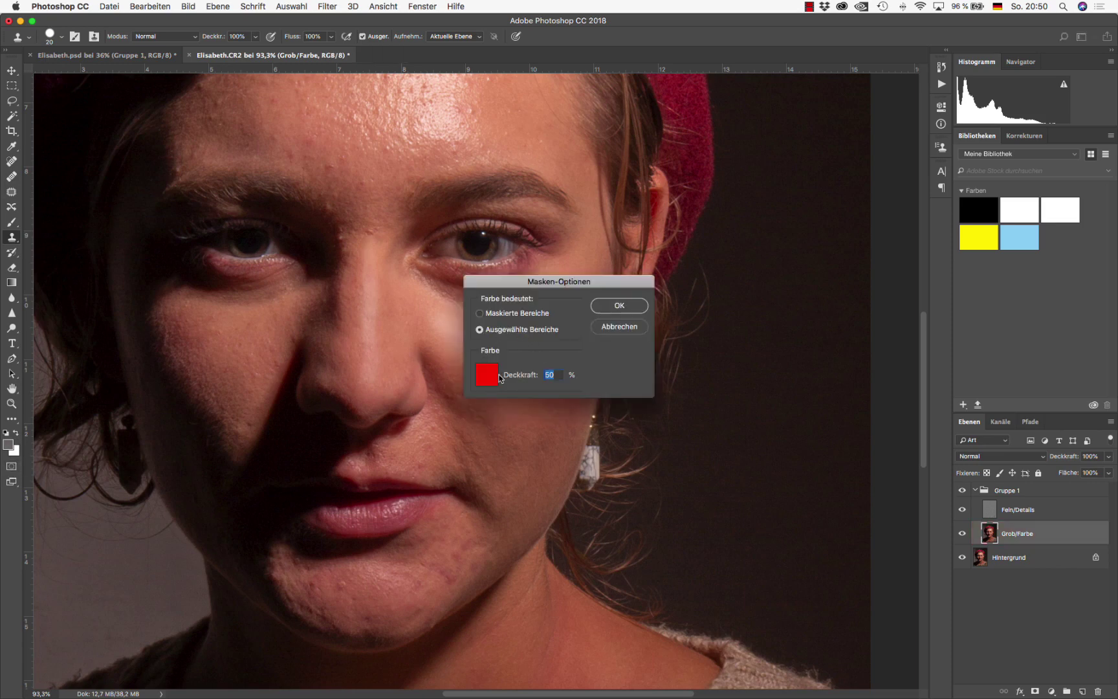
{"action": "left_click", "coordinate": [619, 306]}
{"action": "left_click", "coordinate": [11, 467]}
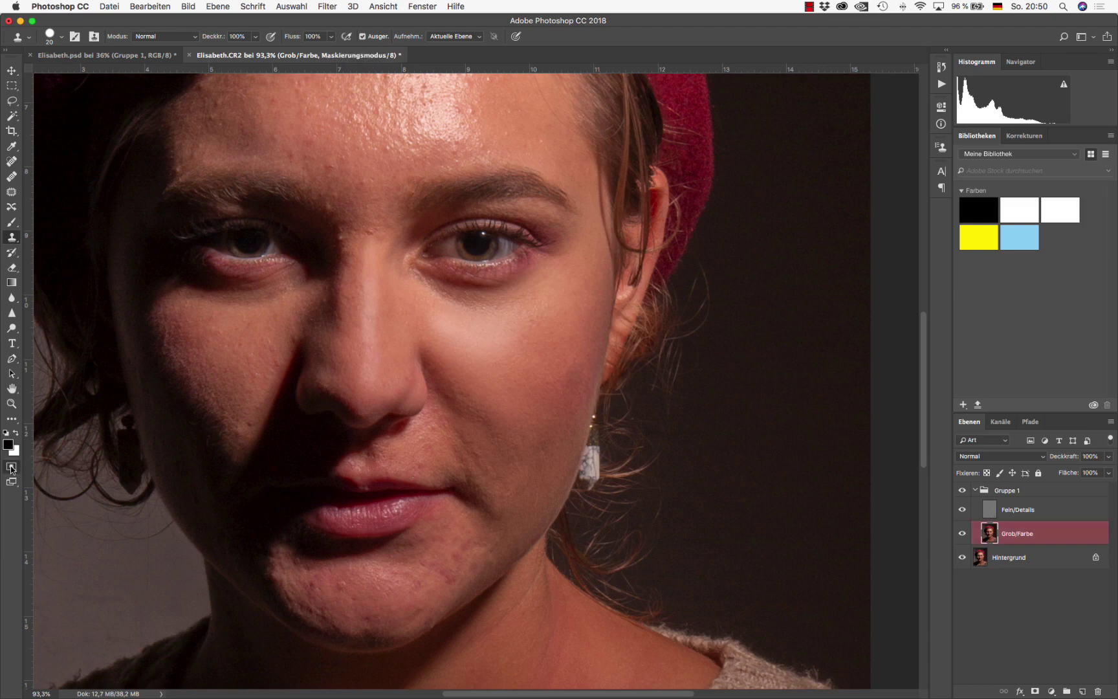
{"action": "left_click", "coordinate": [12, 222]}
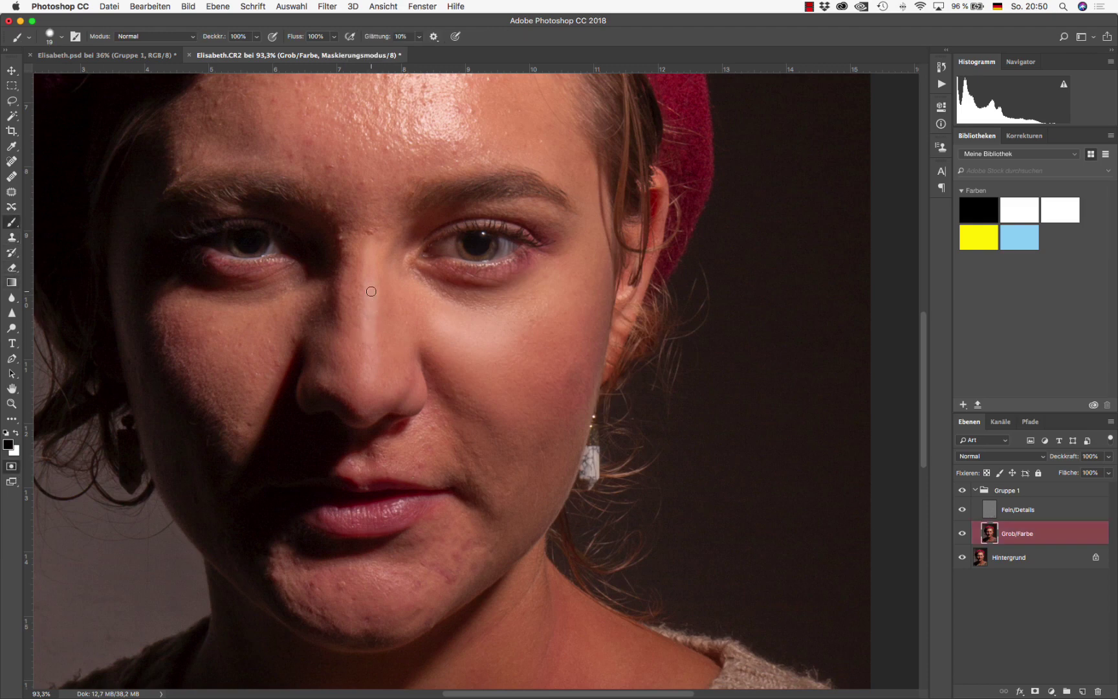
Paint a Quick Mask over the nose bridge with a ~72 px brush and convert it to a selection.
{"action": "mouse_move", "coordinate": [365, 297]}
{"action": "left_mouse_down"}
{"action": "mouse_move", "coordinate": [377, 297]}
{"action": "mouse_move", "coordinate": [371, 259]}
{"action": "mouse_move", "coordinate": [372, 375]}
{"action": "mouse_move", "coordinate": [374, 248]}
{"action": "left_mouse_up"}
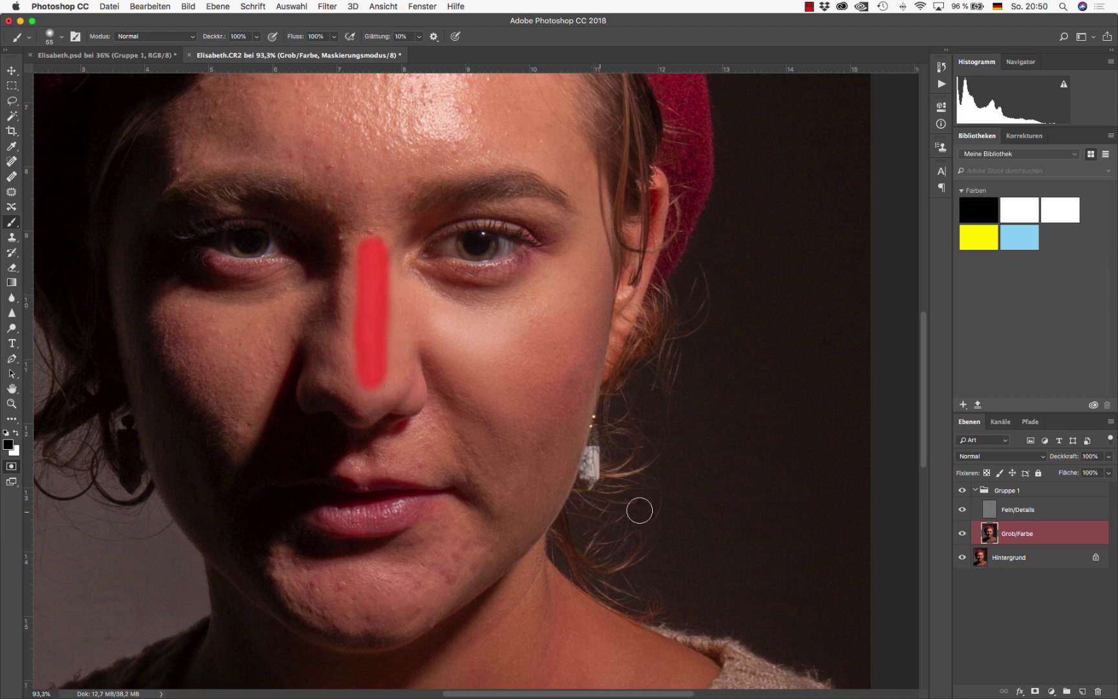
{"action": "left_click", "coordinate": [11, 468]}
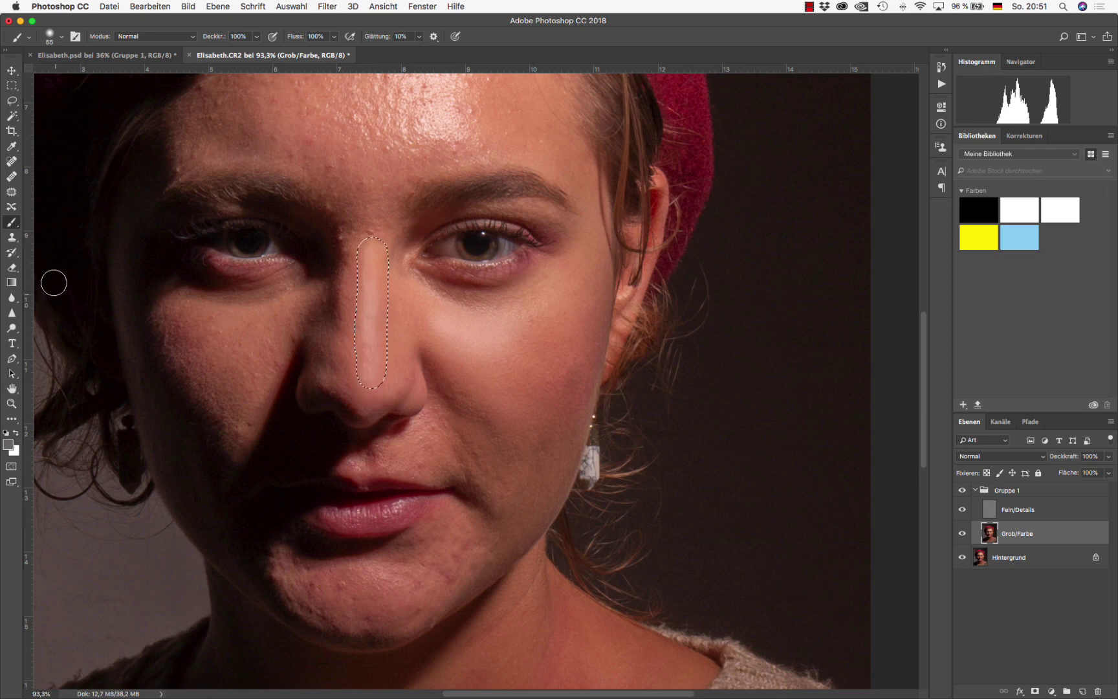
{"action": "left_click", "coordinate": [13, 101]}
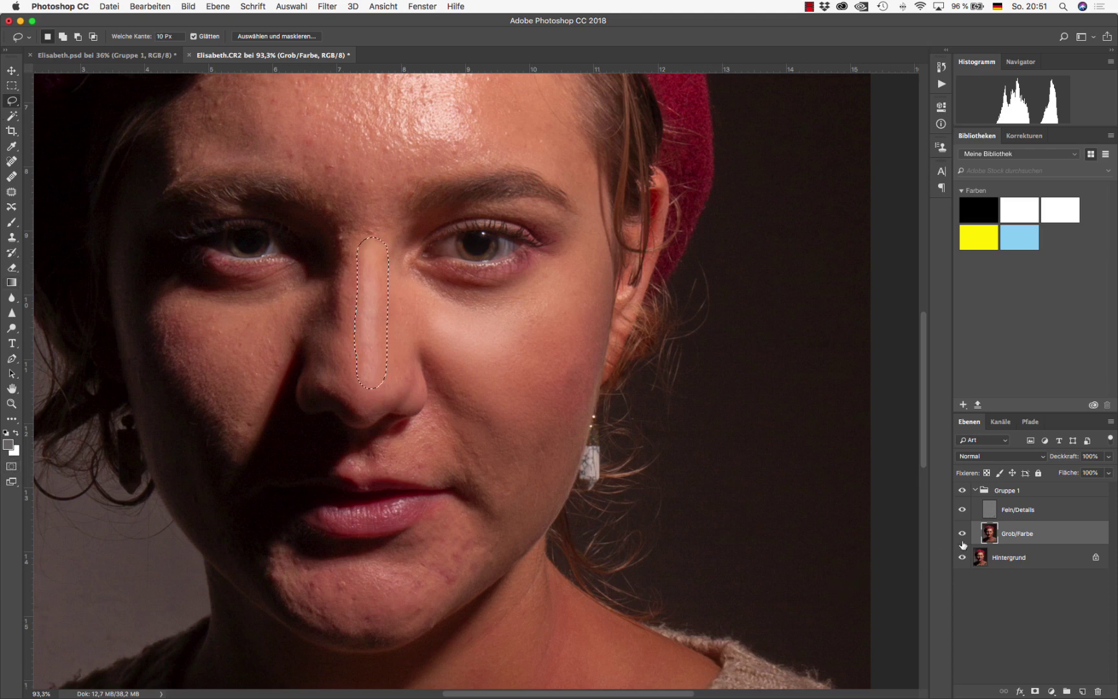
{"action": "left_click", "coordinate": [12, 467]}
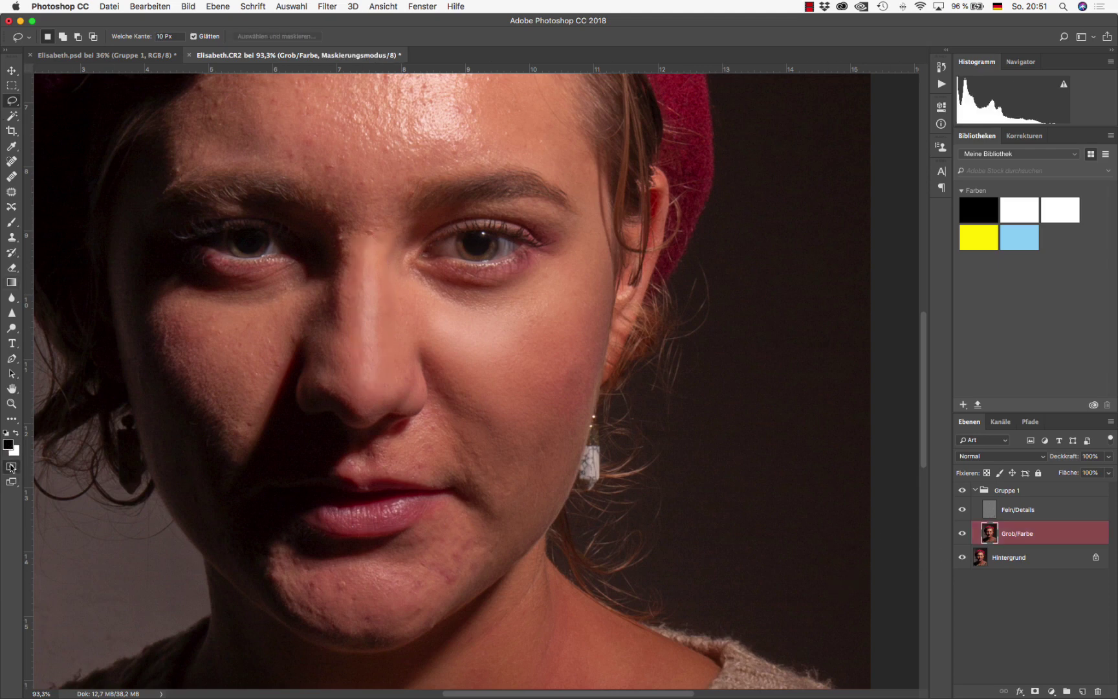
{"action": "left_click", "coordinate": [9, 221]}
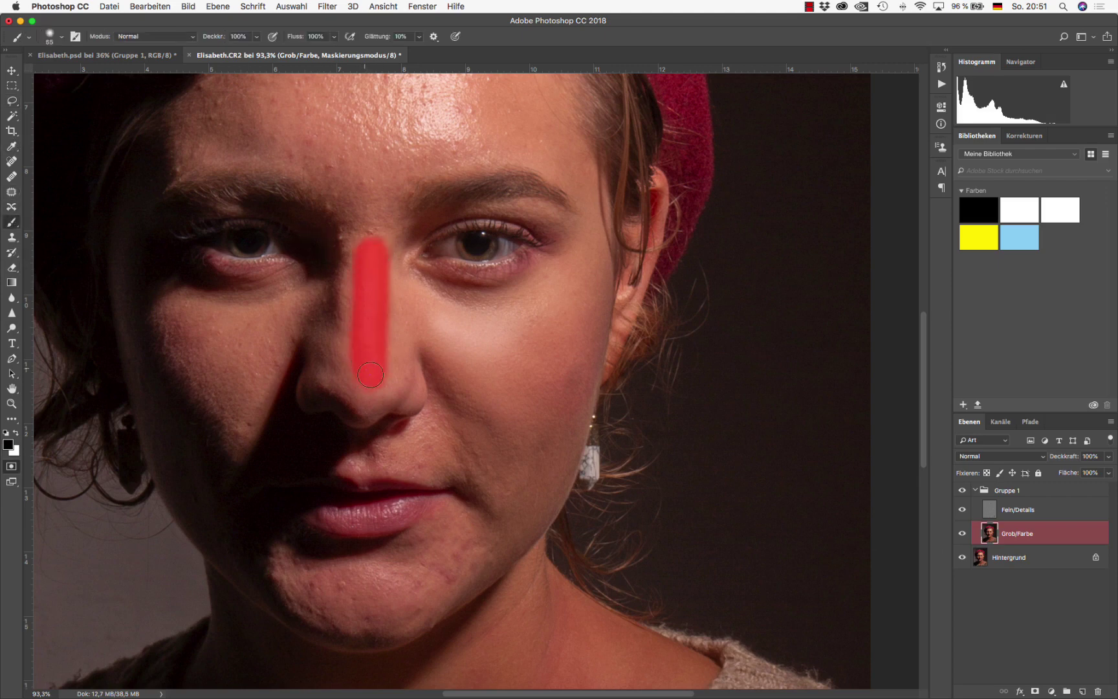
{"action": "left_click_drag", "start_coordinate": [382, 358], "coordinate": [383, 315]}
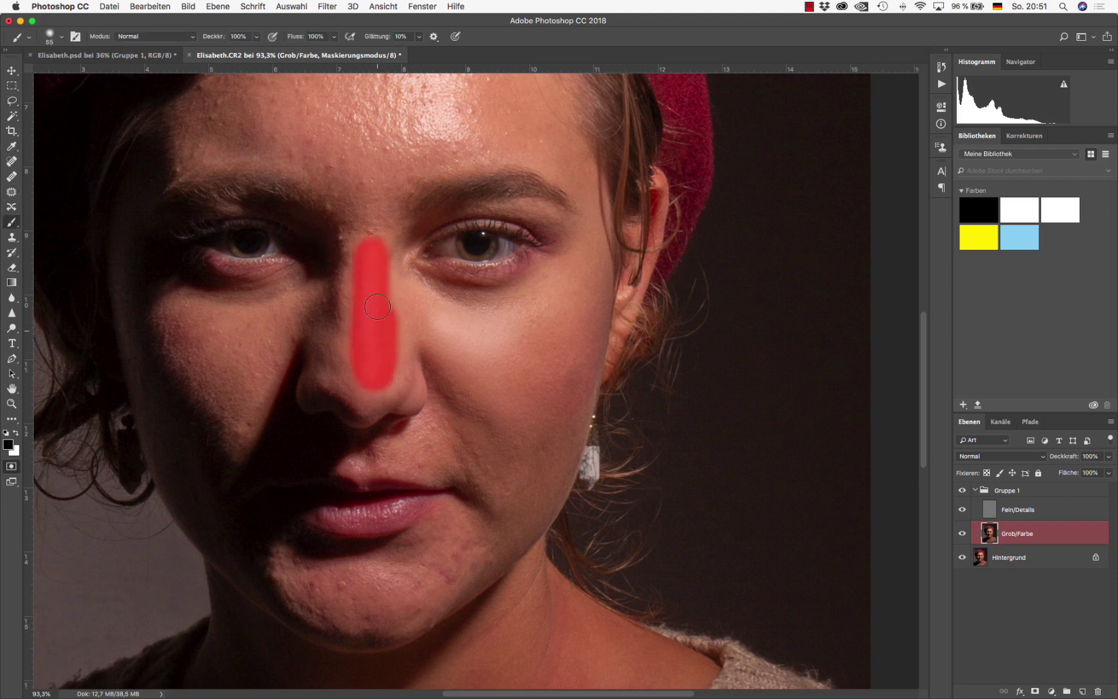
{"action": "left_click", "coordinate": [12, 467]}
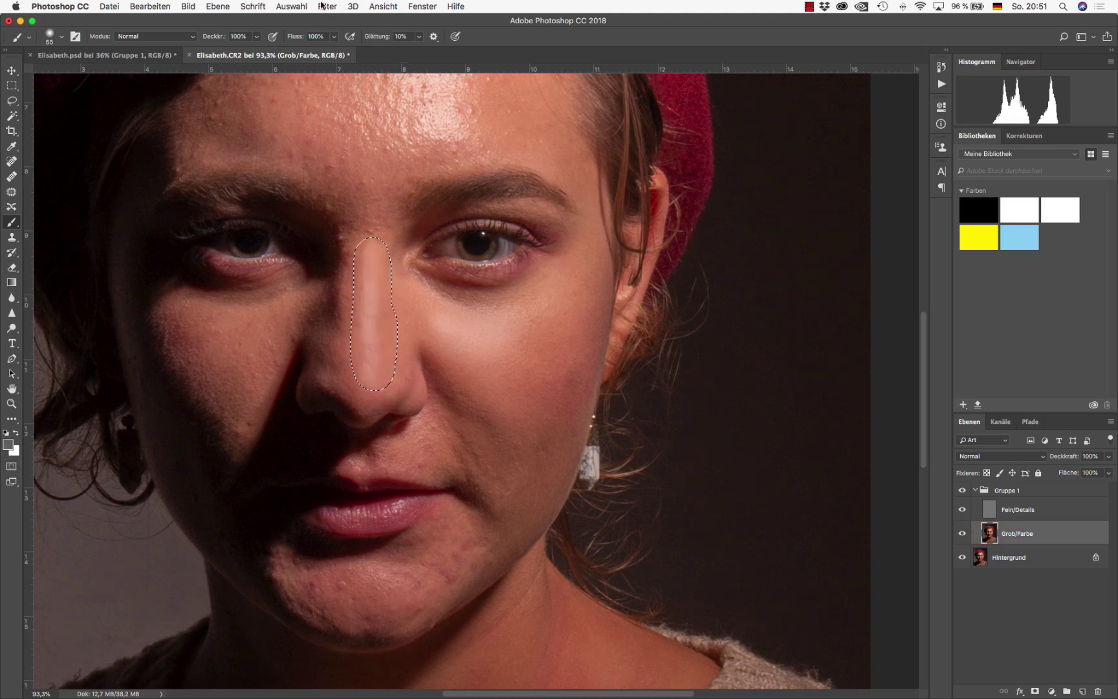
Apply a Gaußscher Weichzeichner with about 14.8 px radius to the selected nose.
{"action": "left_click", "coordinate": [326, 6]}
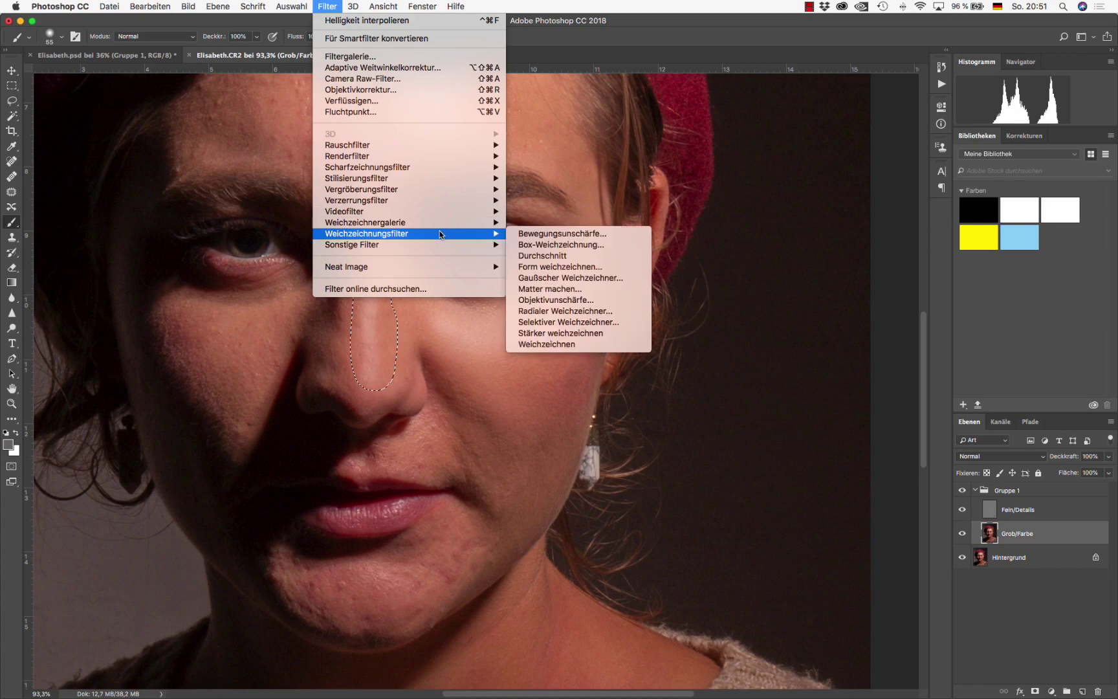
{"action": "mouse_move", "coordinate": [367, 233]}
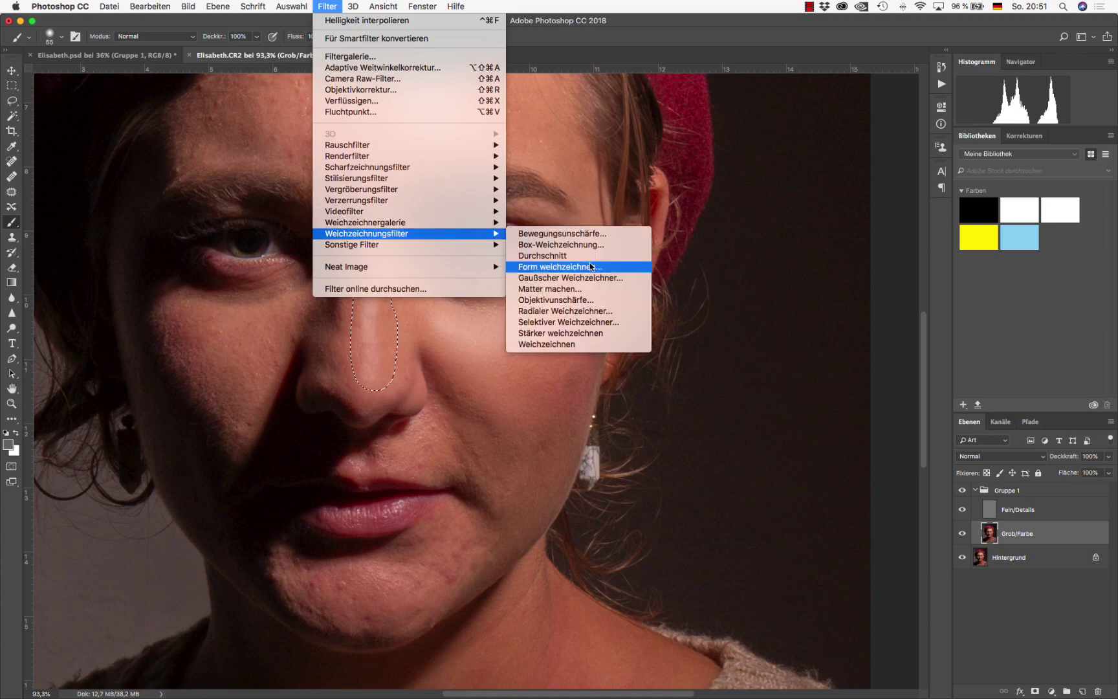
{"action": "left_click", "coordinate": [588, 279]}
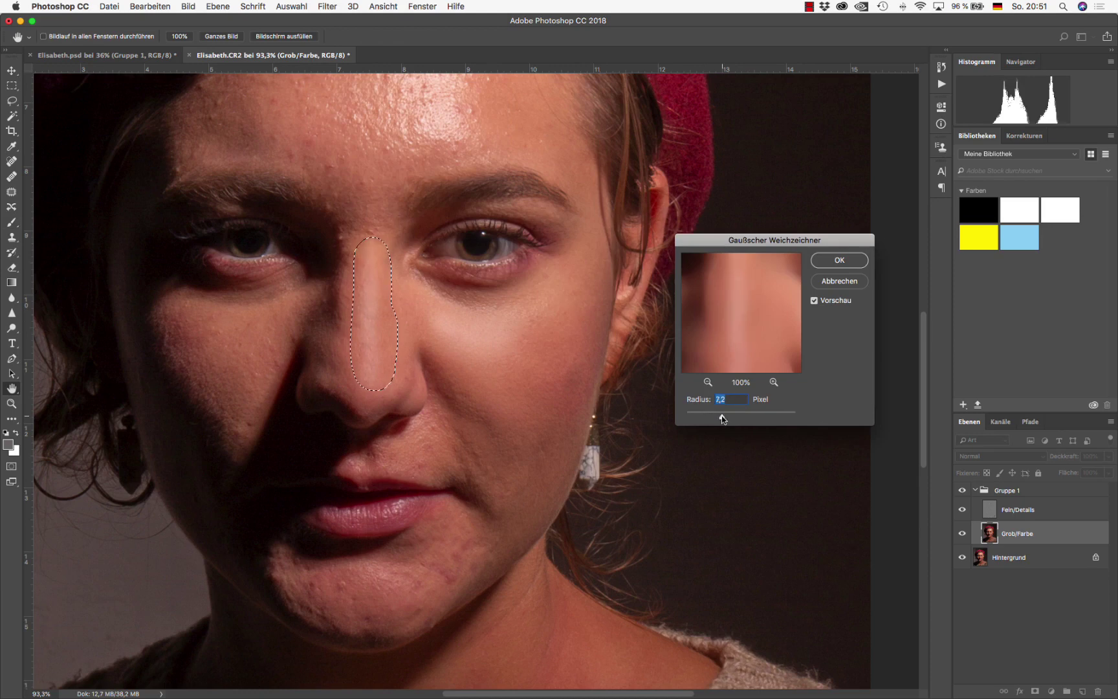
{"action": "left_click_drag", "start_coordinate": [723, 418], "coordinate": [729, 418]}
{"action": "left_click", "coordinate": [839, 260]}
Bring the forehead into view and mask a small forehead area in Quick Mask.
{"action": "scroll", "coordinate": [325, 316], "scroll_direction": "right", "scroll_amount": 2}
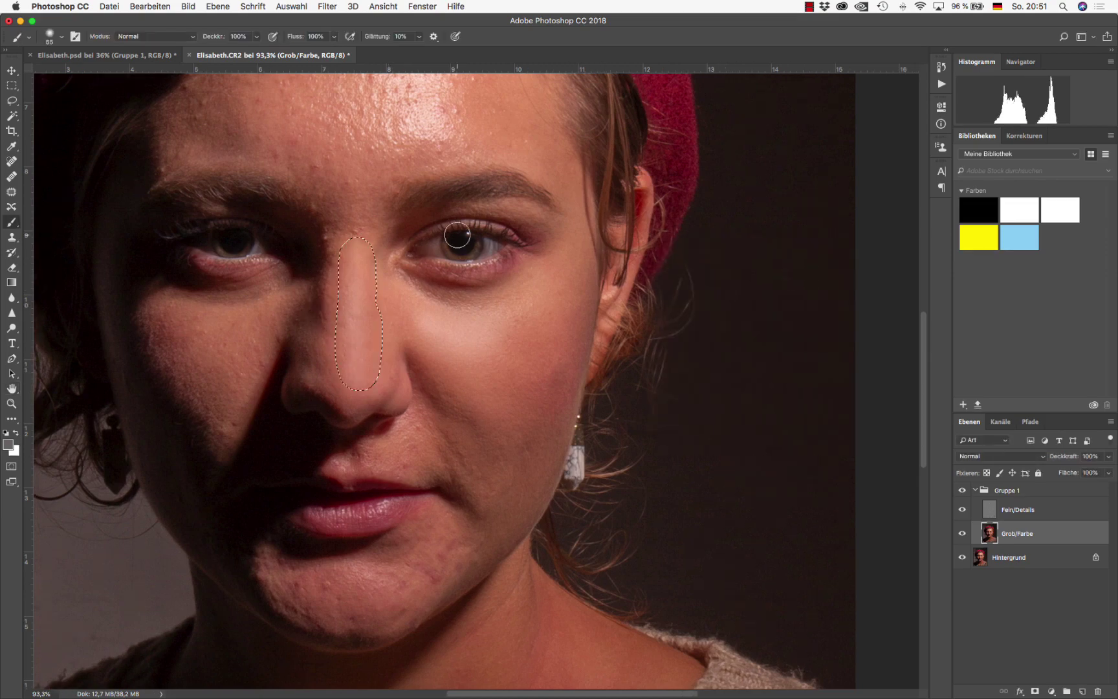
{"action": "left_click_drag", "start_coordinate": [472, 154], "coordinate": [490, 307]}
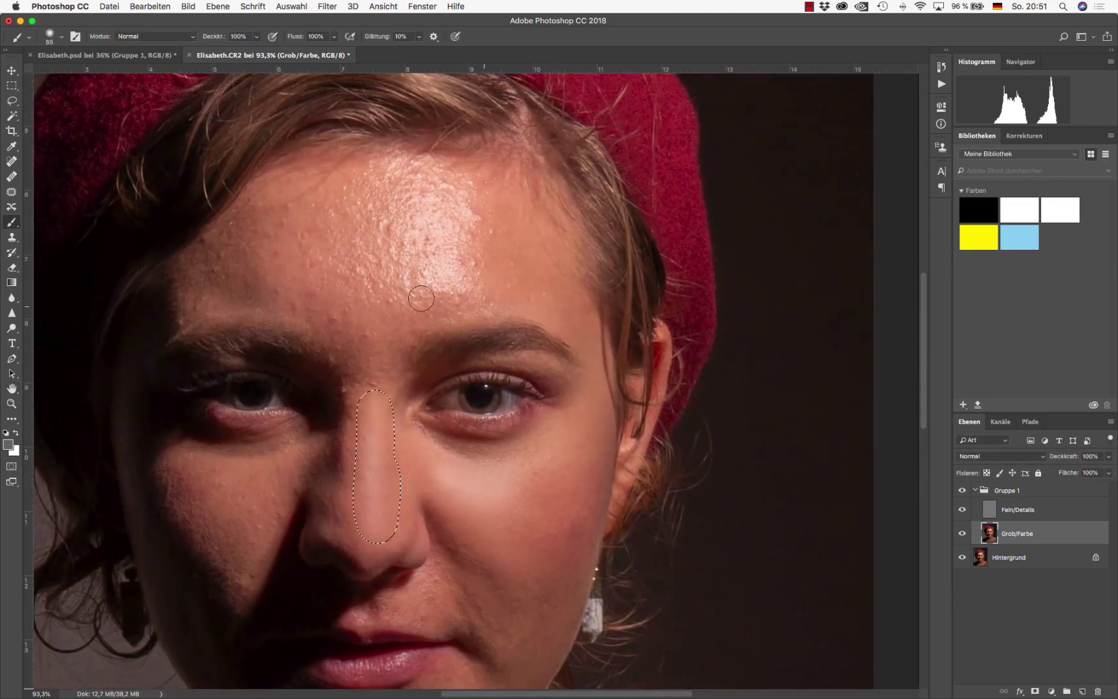
{"action": "left_click", "coordinate": [12, 465]}
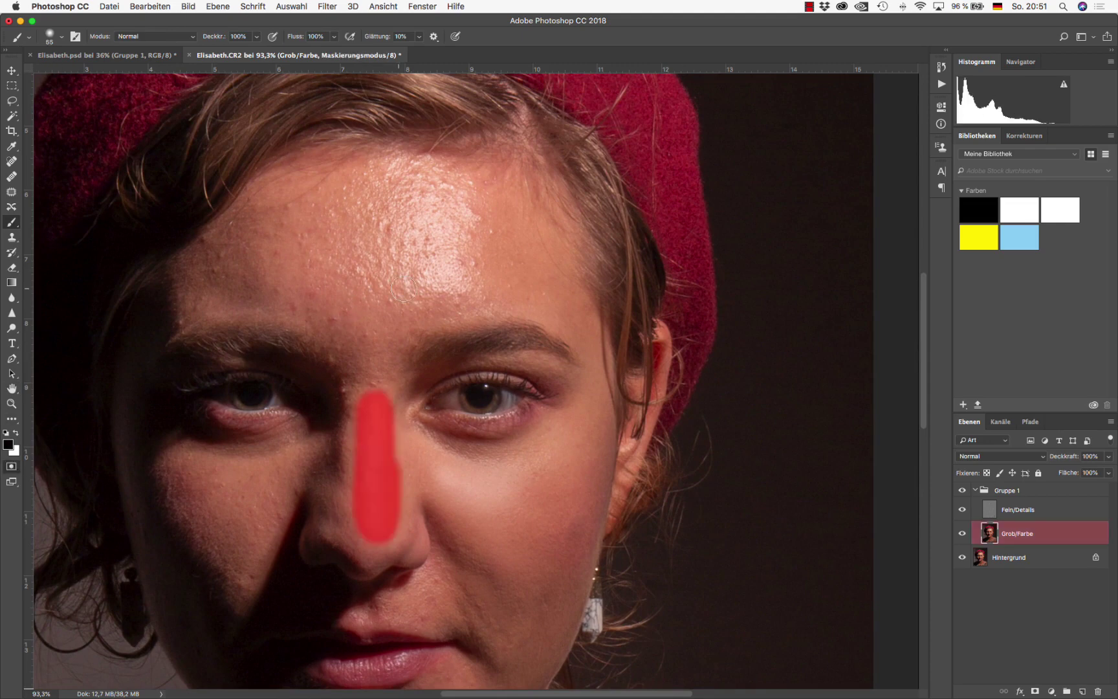
{"action": "left_click_drag", "start_coordinate": [456, 283], "coordinate": [433, 283]}
{"action": "left_click", "coordinate": [10, 467]}
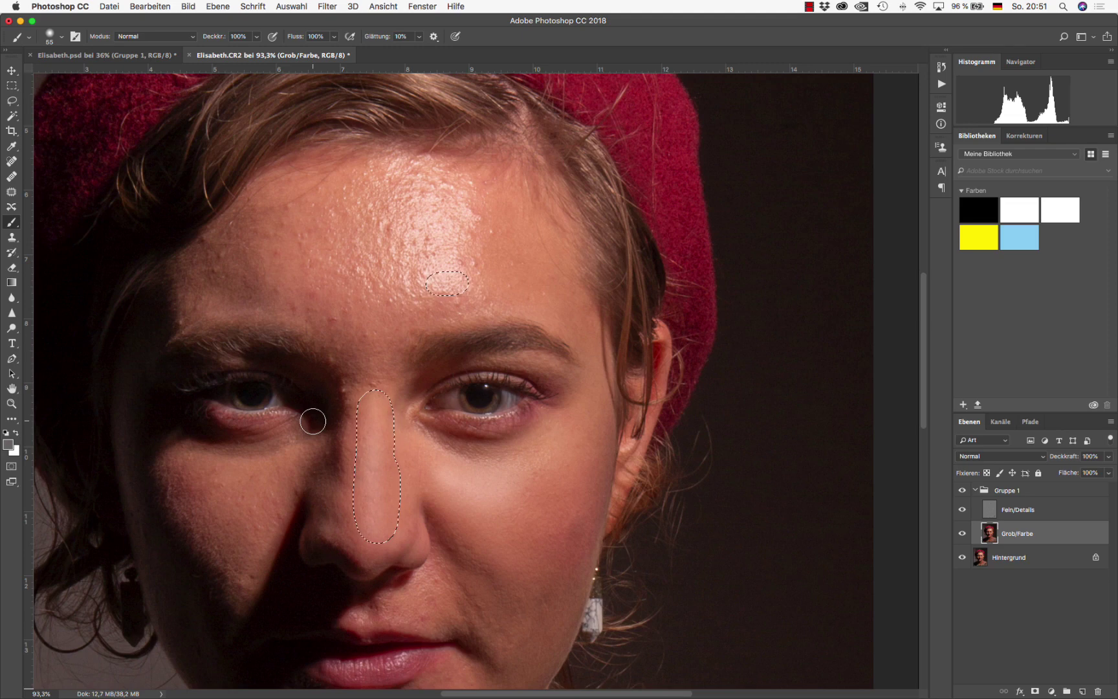
Deselect, reset colours to black and white, and mask the shiny forehead patch in Quick Mask.
{"action": "key", "text": "super+d"}
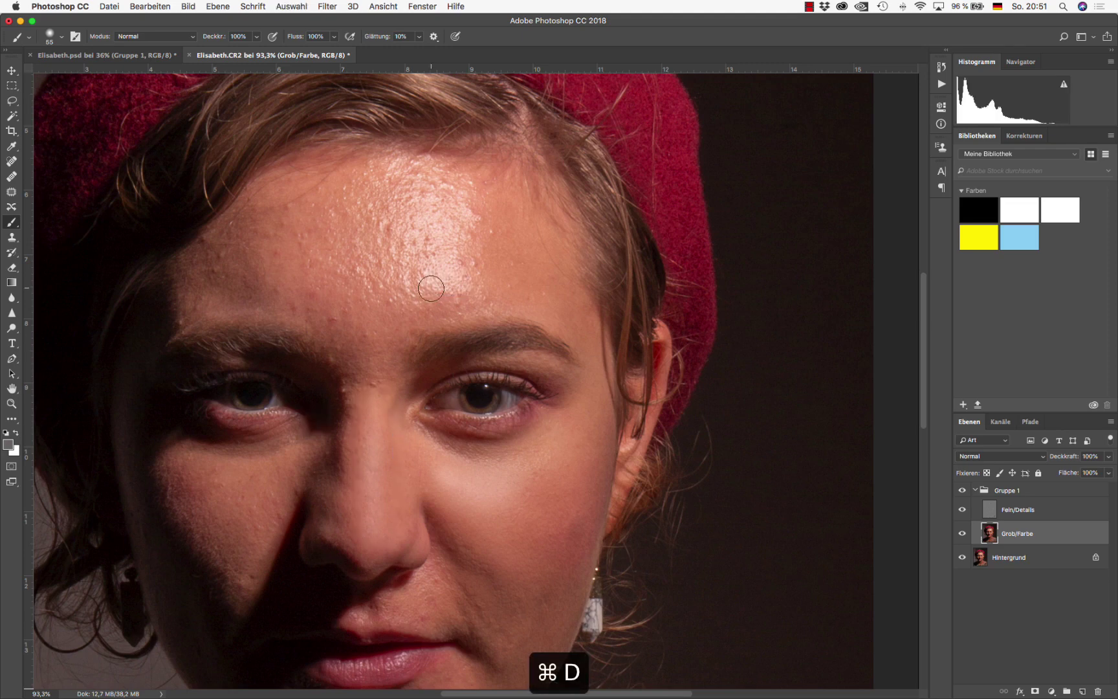
{"action": "left_click", "coordinate": [413, 290]}
{"action": "key", "text": "super+z"}
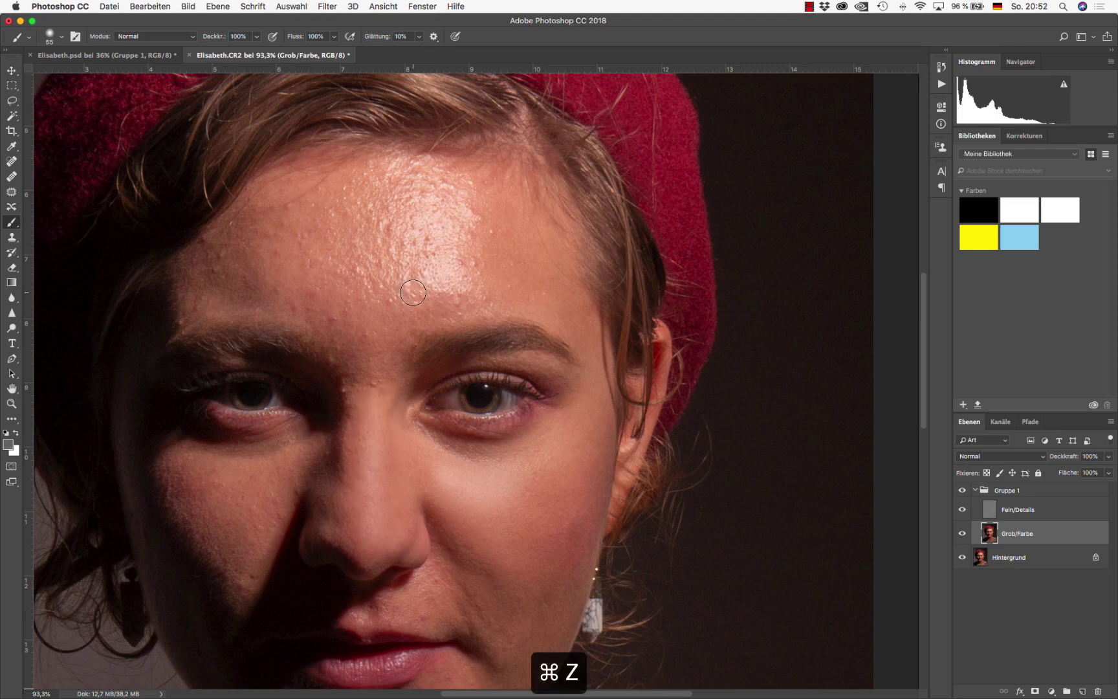
{"action": "key", "text": "d"}
{"action": "key", "text": "q"}
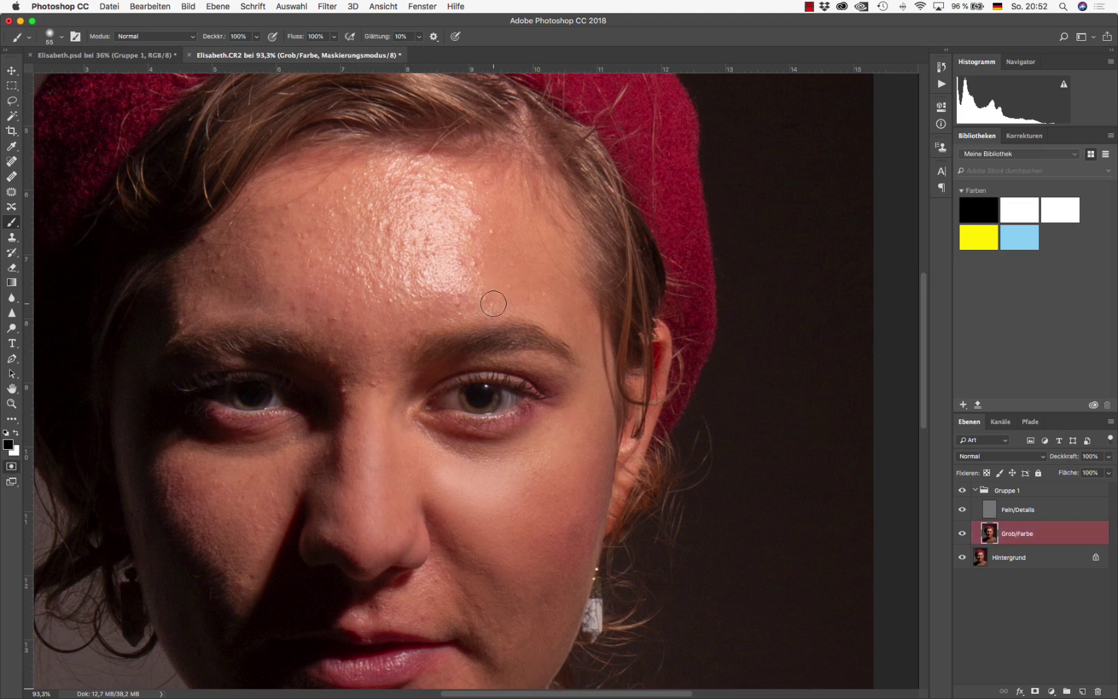
{"action": "mouse_move", "coordinate": [485, 292]}
{"action": "left_mouse_down"}
{"action": "mouse_move", "coordinate": [403, 300]}
{"action": "mouse_move", "coordinate": [405, 262]}
{"action": "mouse_move", "coordinate": [438, 244]}
{"action": "mouse_move", "coordinate": [472, 262]}
{"action": "mouse_move", "coordinate": [466, 194]}
{"action": "mouse_move", "coordinate": [397, 185]}
{"action": "mouse_move", "coordinate": [392, 256]}
{"action": "left_mouse_up"}
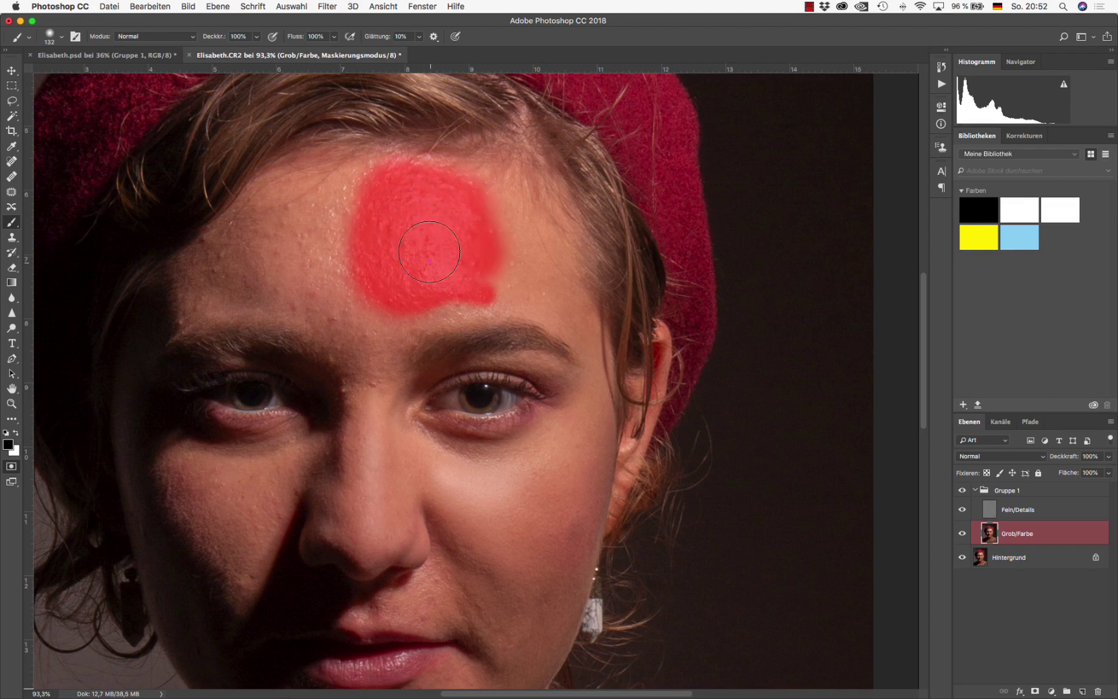
Blur the selected shiny forehead with a 34.6 px Gaussian blur, then deselect it.
{"action": "left_click", "coordinate": [14, 467]}
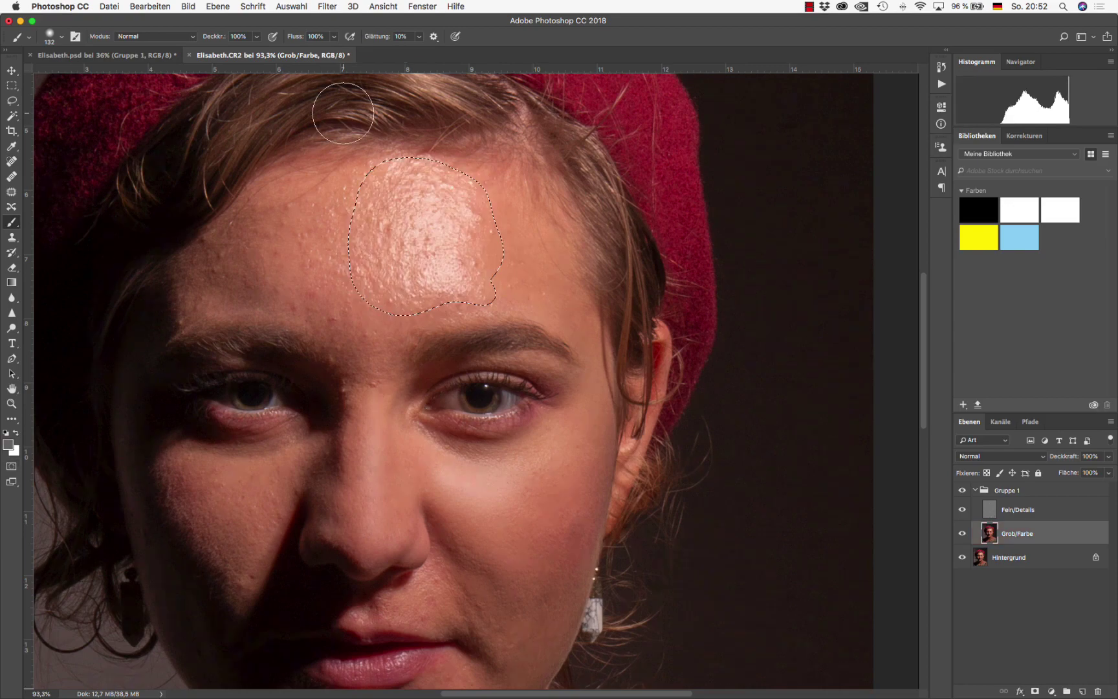
{"action": "left_click", "coordinate": [328, 6]}
{"action": "mouse_move", "coordinate": [367, 233]}
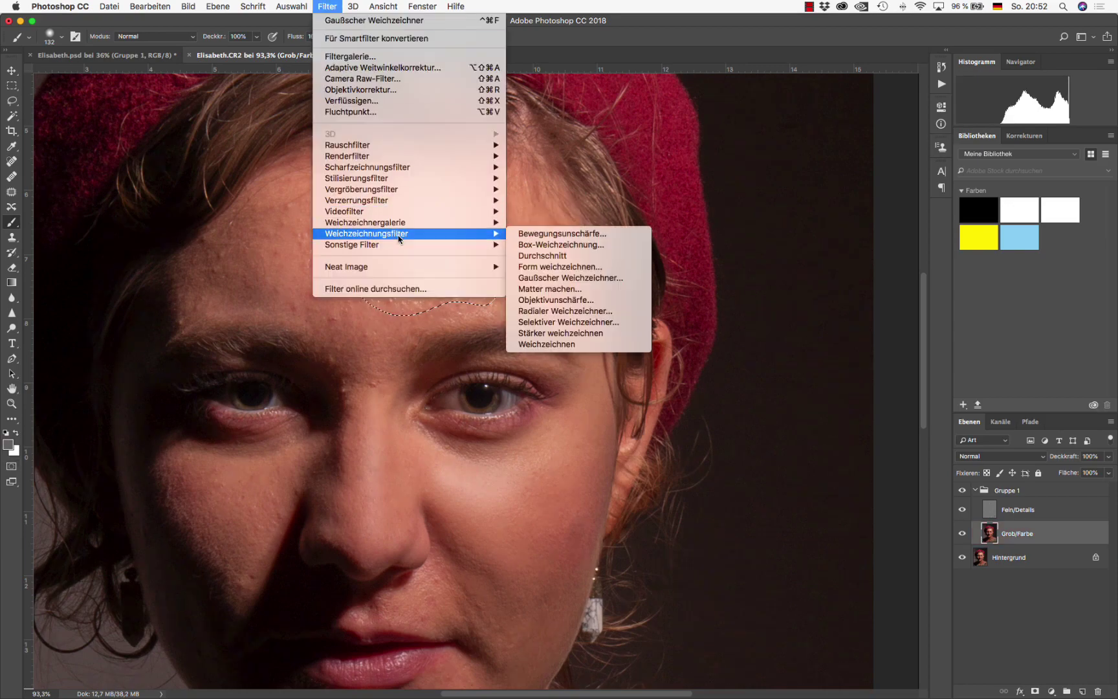
{"action": "left_click", "coordinate": [559, 277]}
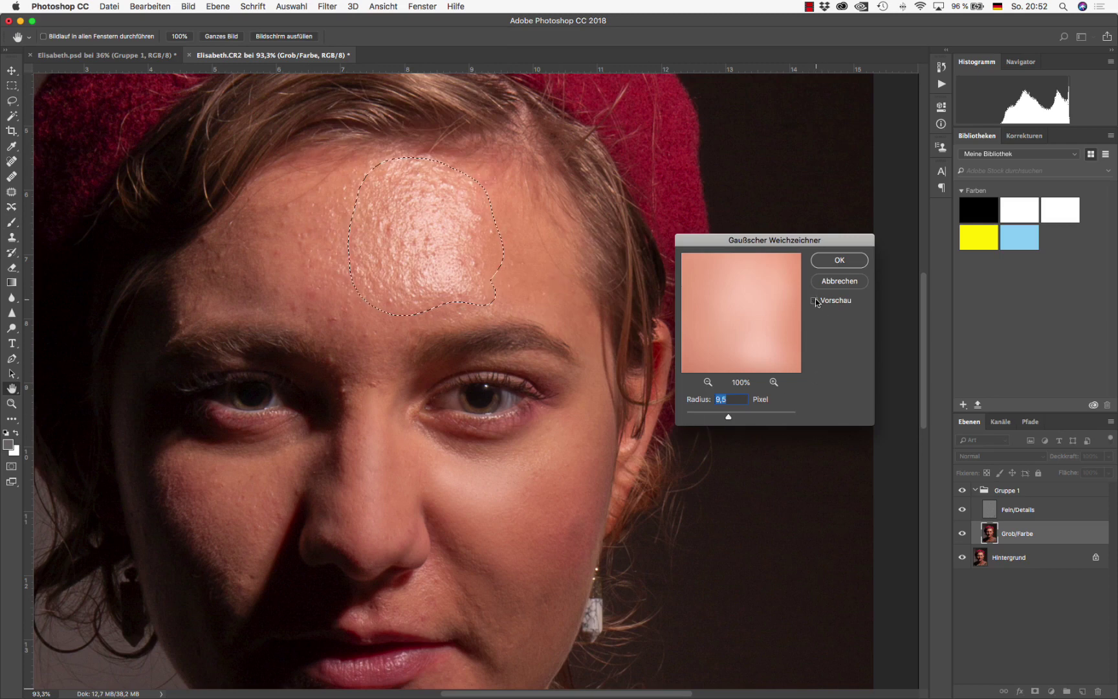
{"action": "left_click", "coordinate": [815, 301]}
{"action": "left_click_drag", "start_coordinate": [729, 417], "coordinate": [744, 416]}
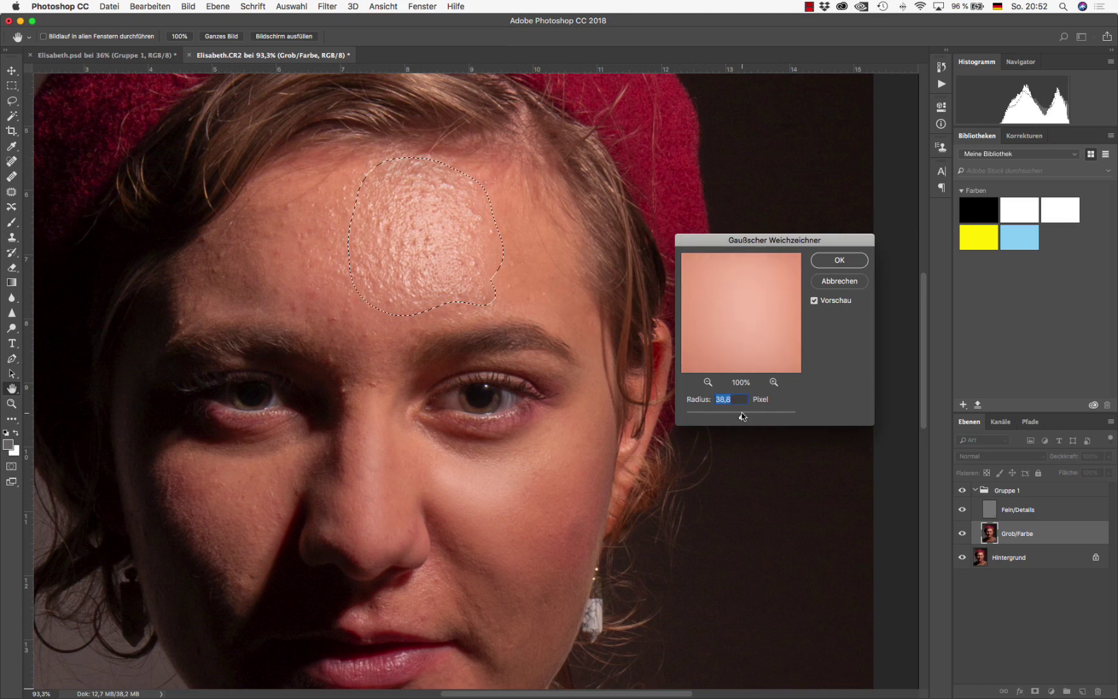
{"action": "left_click_drag", "start_coordinate": [741, 412], "coordinate": [740, 418]}
{"action": "left_click", "coordinate": [839, 260]}
{"action": "key", "text": "b"}
{"action": "key", "text": "super+d"}
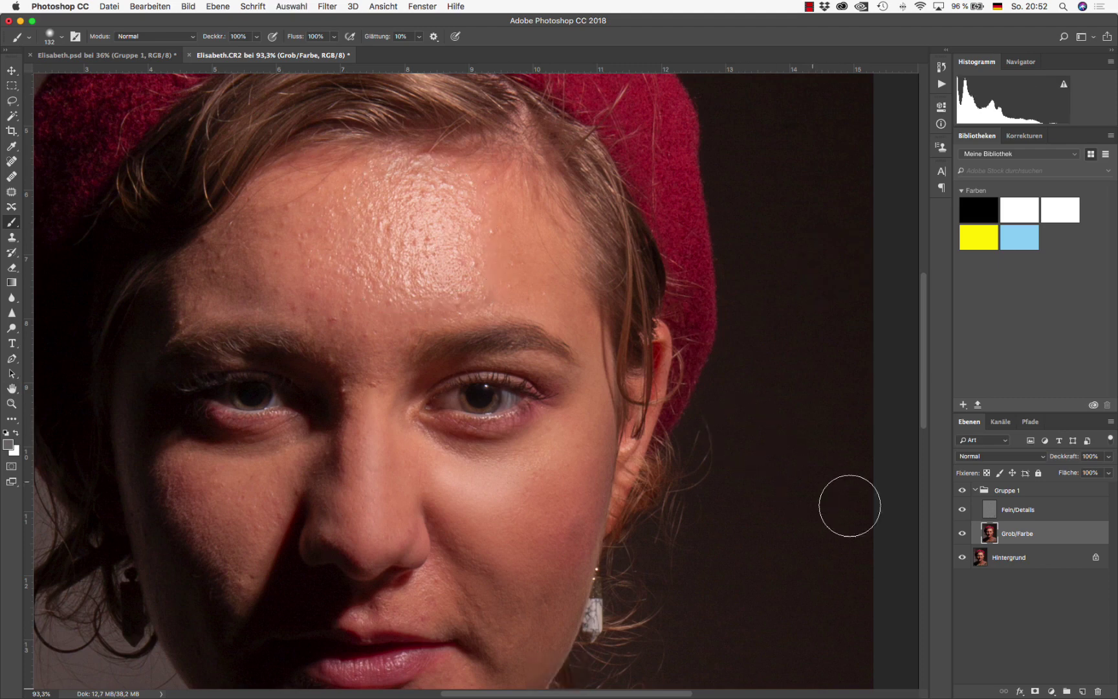
On the Fein/Details layer, clone smooth skin over the first forehead blemishes.
{"action": "left_click", "coordinate": [1023, 516]}
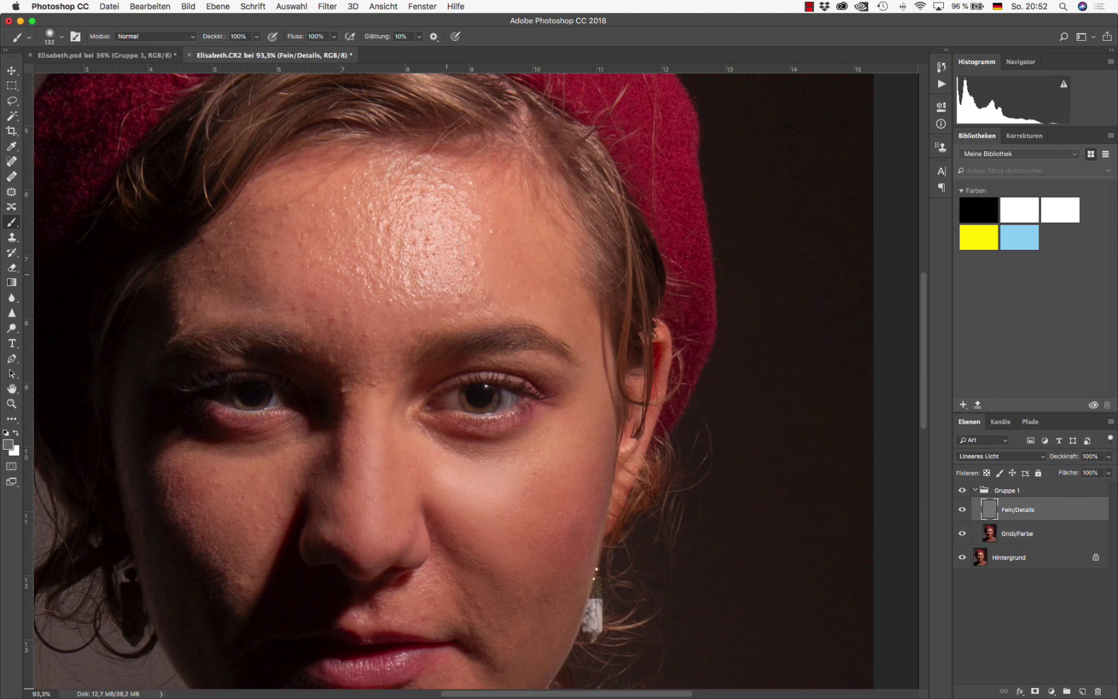
{"action": "left_click", "coordinate": [11, 237]}
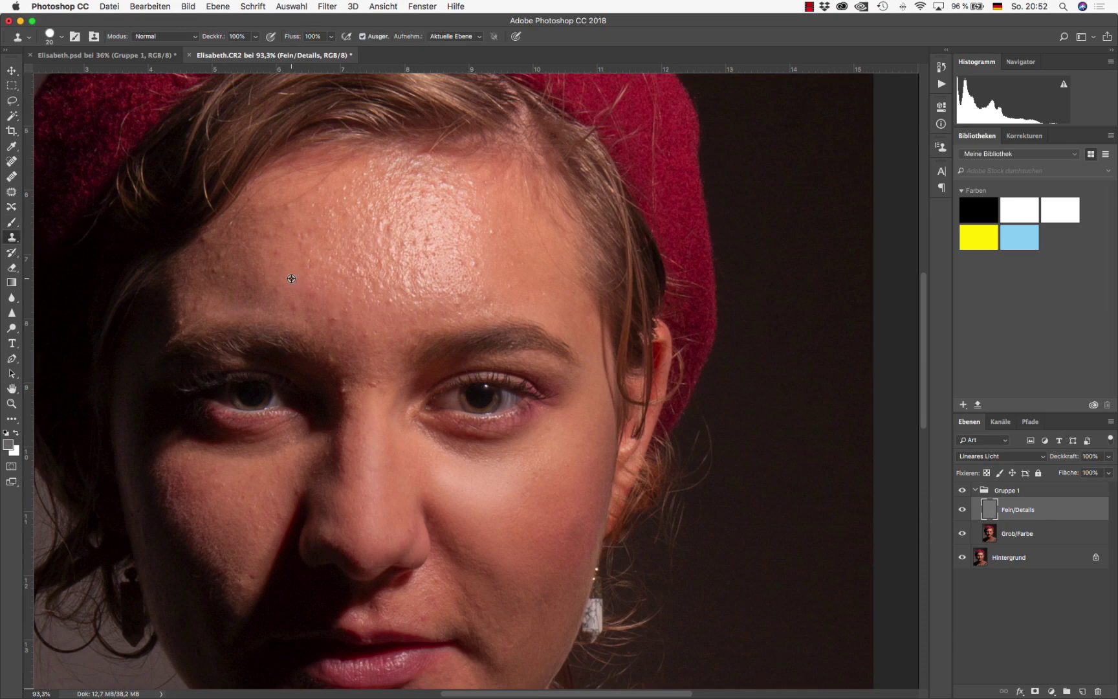
{"action": "scroll", "coordinate": [295, 283], "scroll_direction": "up", "scroll_amount": 3}
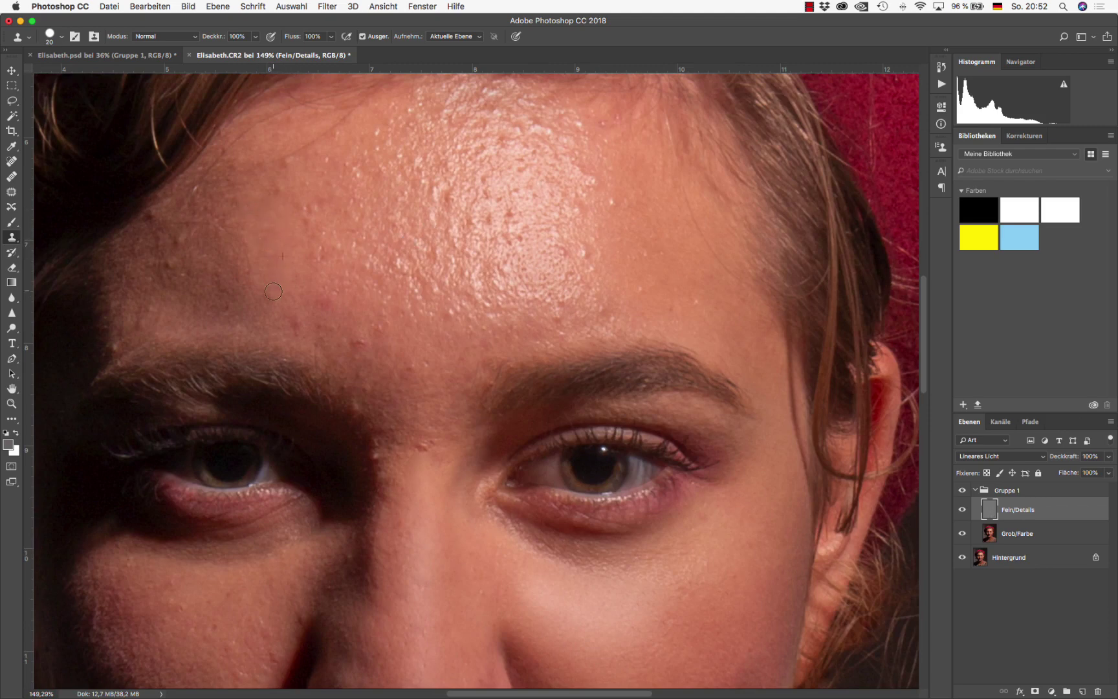
{"action": "left_click_drag", "start_coordinate": [287, 320], "coordinate": [296, 329]}
{"action": "left_click", "coordinate": [283, 296], "text": "alt"}
{"action": "left_click_drag", "start_coordinate": [289, 288], "coordinate": [295, 295]}
Resample clean forehead skin and stamp over further forehead spots.
{"action": "left_click", "coordinate": [273, 268], "text": "alt"}
{"action": "left_click", "coordinate": [274, 211], "text": "alt"}
{"action": "left_click", "coordinate": [266, 301], "text": "alt"}
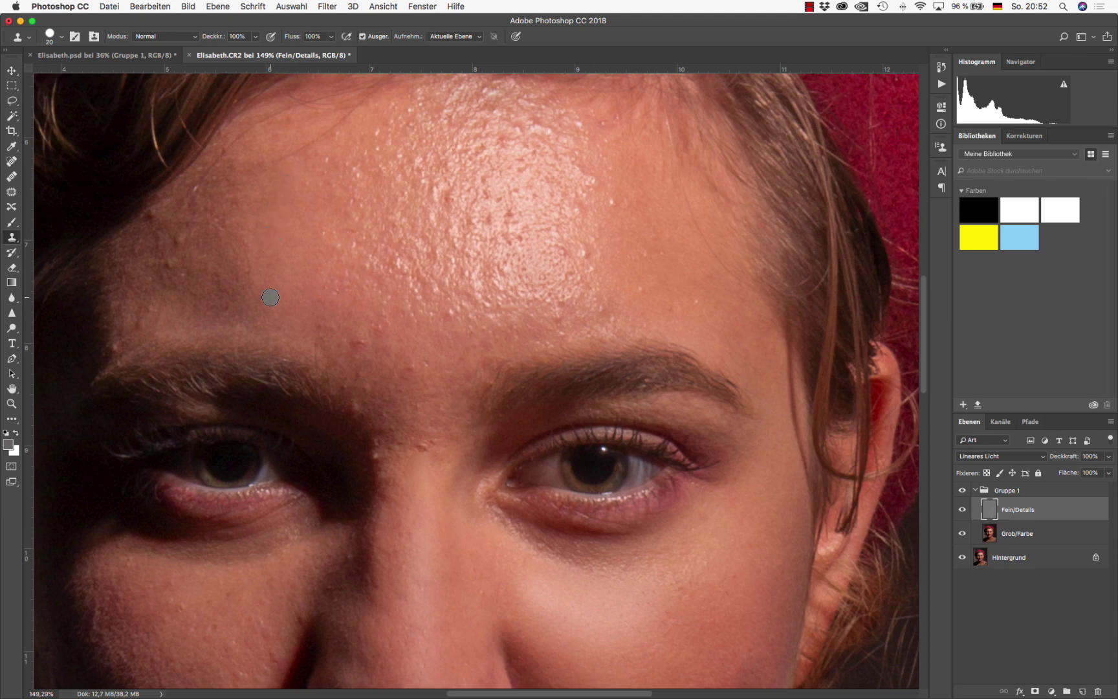
{"action": "left_click", "coordinate": [229, 280]}
{"action": "left_click", "coordinate": [365, 329], "text": "alt"}
{"action": "mouse_move", "coordinate": [319, 236]}
{"action": "left_mouse_down"}
{"action": "mouse_move", "coordinate": [329, 229]}
{"action": "mouse_move", "coordinate": [362, 301]}
{"action": "mouse_move", "coordinate": [347, 225]}
{"action": "mouse_move", "coordinate": [335, 238]}
{"action": "left_mouse_up"}
{"action": "left_click", "coordinate": [291, 283], "text": "alt"}
{"action": "left_click_drag", "start_coordinate": [331, 239], "coordinate": [330, 248]}
Retouch the forehead with longer clone strokes and dabs, including the shiny area's edge.
{"action": "mouse_move", "coordinate": [390, 309]}
{"action": "left_mouse_down"}
{"action": "mouse_move", "coordinate": [360, 229]}
{"action": "mouse_move", "coordinate": [277, 330]}
{"action": "left_mouse_up"}
{"action": "left_click_drag", "start_coordinate": [351, 299], "coordinate": [317, 273]}
{"action": "mouse_move", "coordinate": [400, 291]}
{"action": "left_mouse_down"}
{"action": "mouse_move", "coordinate": [394, 306]}
{"action": "mouse_move", "coordinate": [413, 285]}
{"action": "mouse_move", "coordinate": [455, 349]}
{"action": "left_mouse_up"}
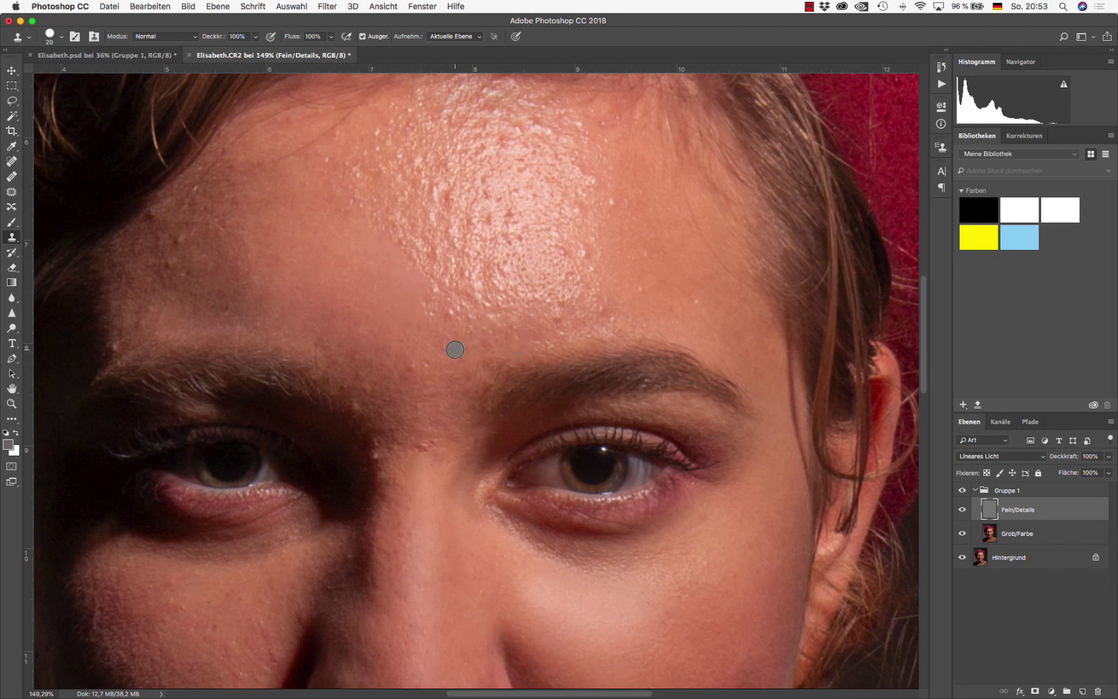
{"action": "mouse_move", "coordinate": [454, 349]}
{"action": "left_mouse_down"}
{"action": "mouse_move", "coordinate": [381, 317]}
{"action": "mouse_move", "coordinate": [376, 230]}
{"action": "left_mouse_up"}
{"action": "left_click", "coordinate": [376, 231]}
{"action": "left_click", "coordinate": [359, 297]}
{"action": "left_click", "coordinate": [517, 475]}
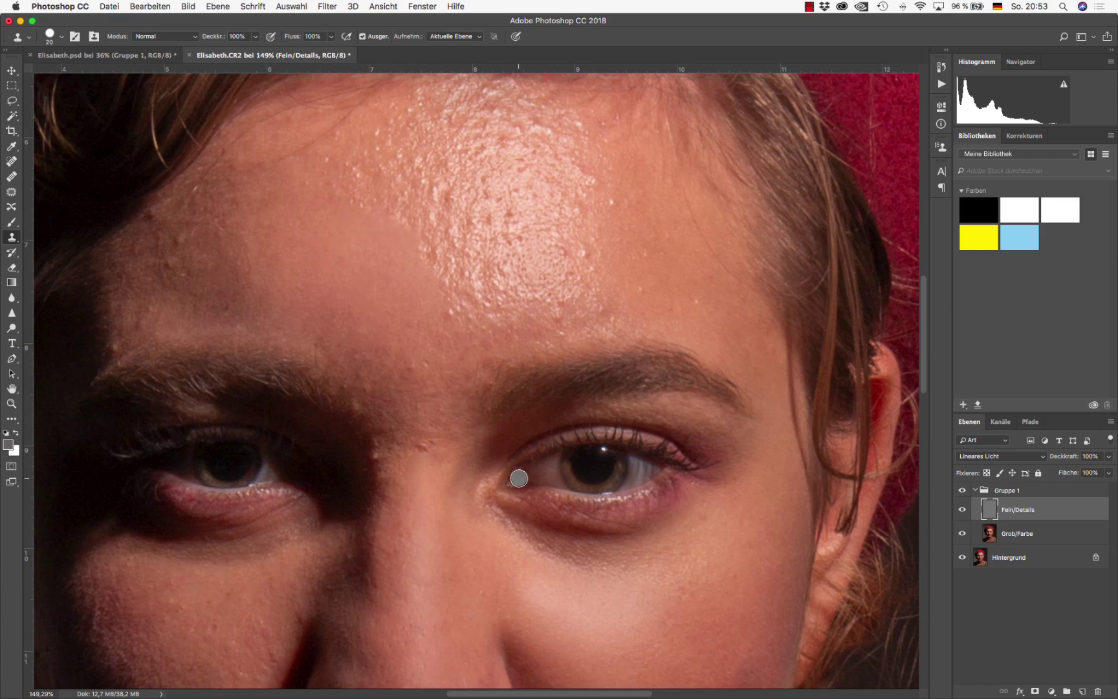
{"action": "left_click", "coordinate": [370, 317]}
{"action": "left_click", "coordinate": [614, 290]}
{"action": "left_click", "coordinate": [511, 162]}
{"action": "left_click_drag", "start_coordinate": [415, 280], "coordinate": [440, 283]}
{"action": "left_click_drag", "start_coordinate": [440, 333], "coordinate": [463, 300]}
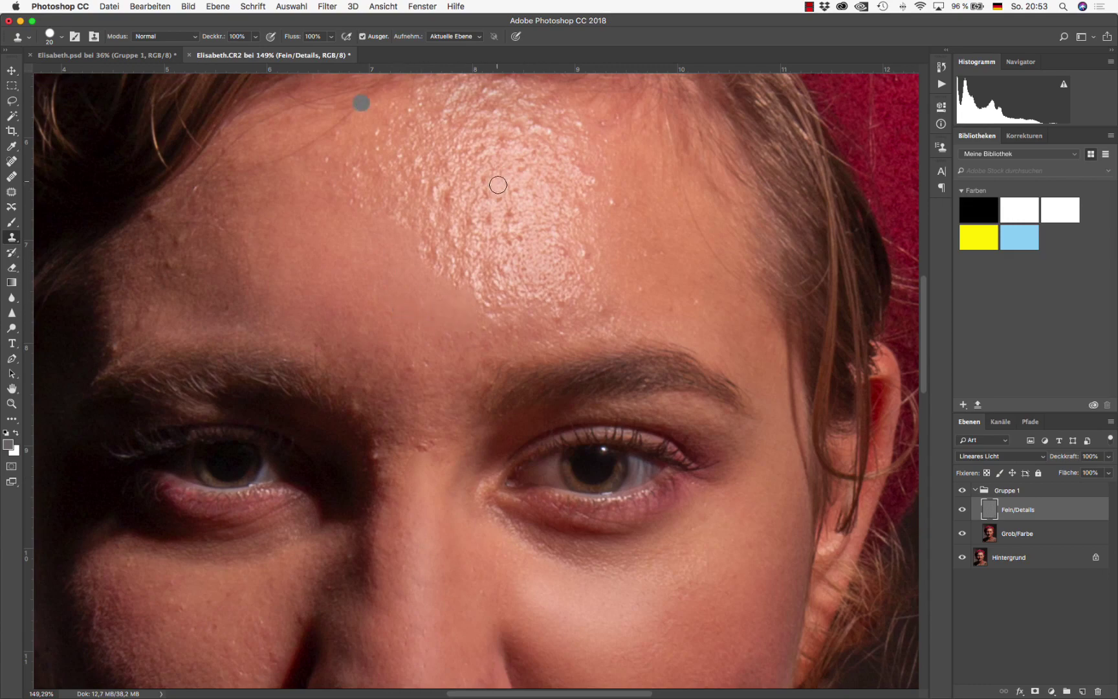
Pan down the face to the chin and neck, then switch to Elisabeth.psd.
{"action": "left_click_drag", "start_coordinate": [508, 160], "coordinate": [506, 197]}
{"action": "scroll", "coordinate": [288, 333], "scroll_direction": "down", "scroll_amount": 3}
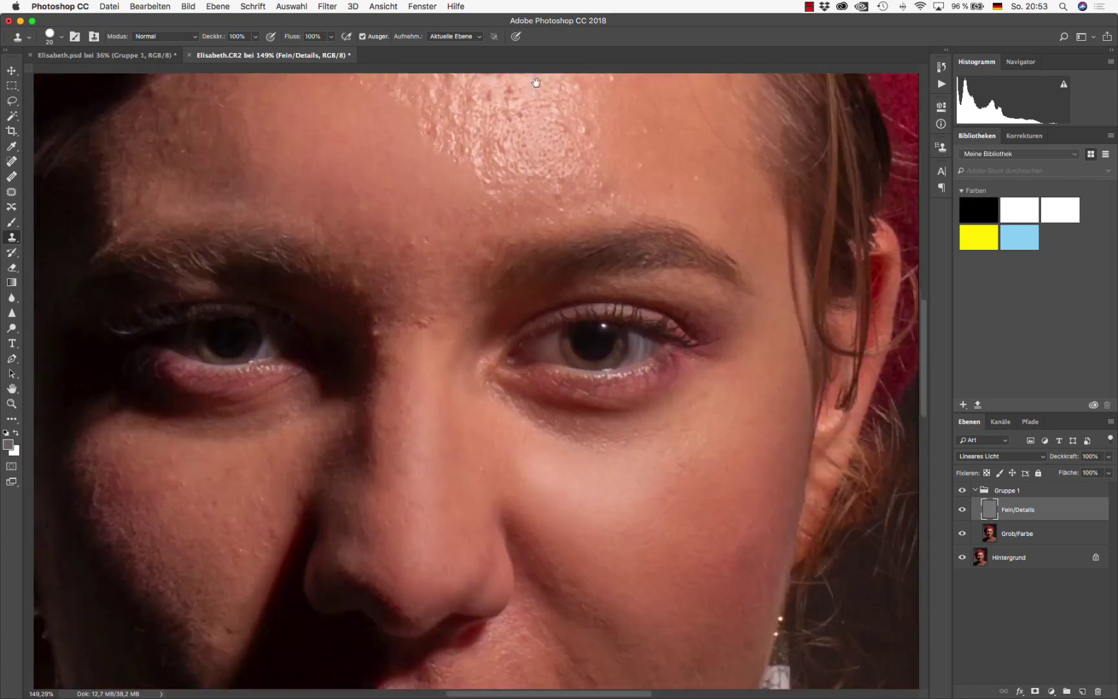
{"action": "scroll", "coordinate": [288, 333], "scroll_direction": "down", "scroll_amount": 5}
{"action": "left_click", "coordinate": [393, 477]}
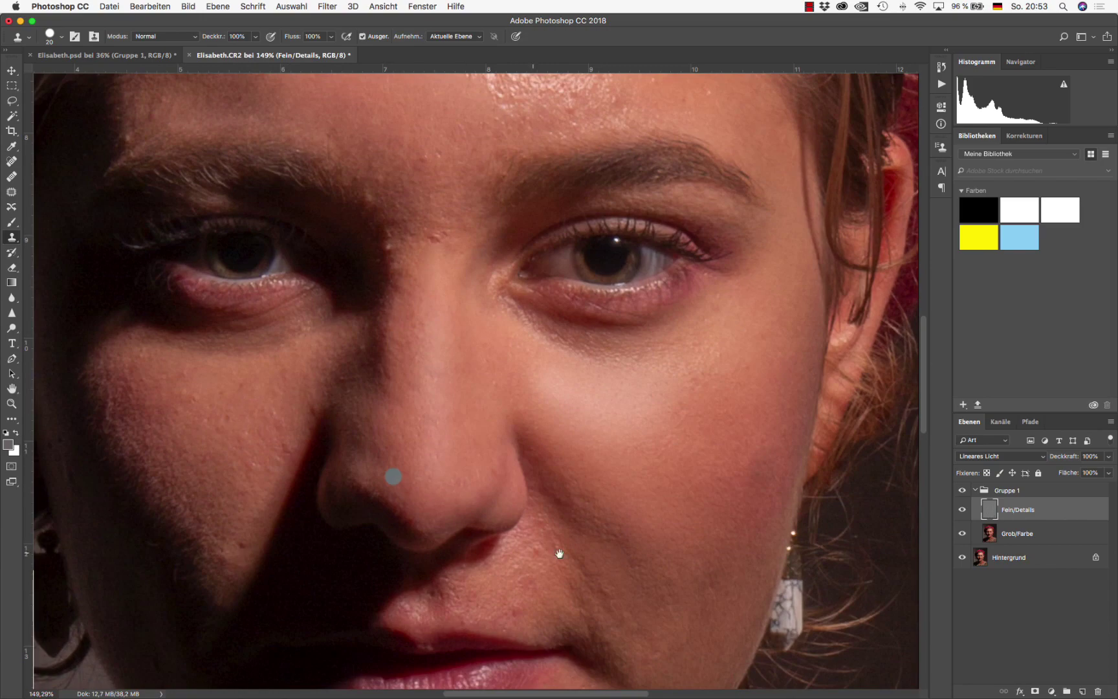
{"action": "left_click_drag", "start_coordinate": [576, 452], "coordinate": [573, 352]}
{"action": "scroll", "coordinate": [573, 352], "scroll_direction": "down", "scroll_amount": 5}
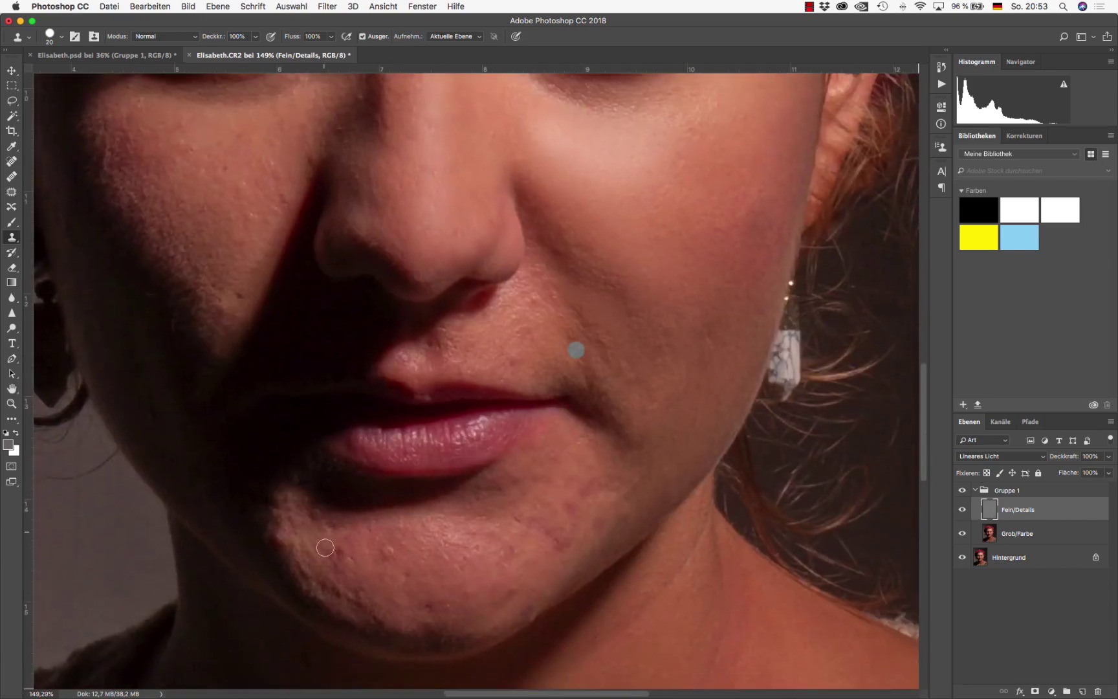
{"action": "left_click_drag", "start_coordinate": [528, 521], "coordinate": [507, 292]}
{"action": "key", "text": "super+r"}
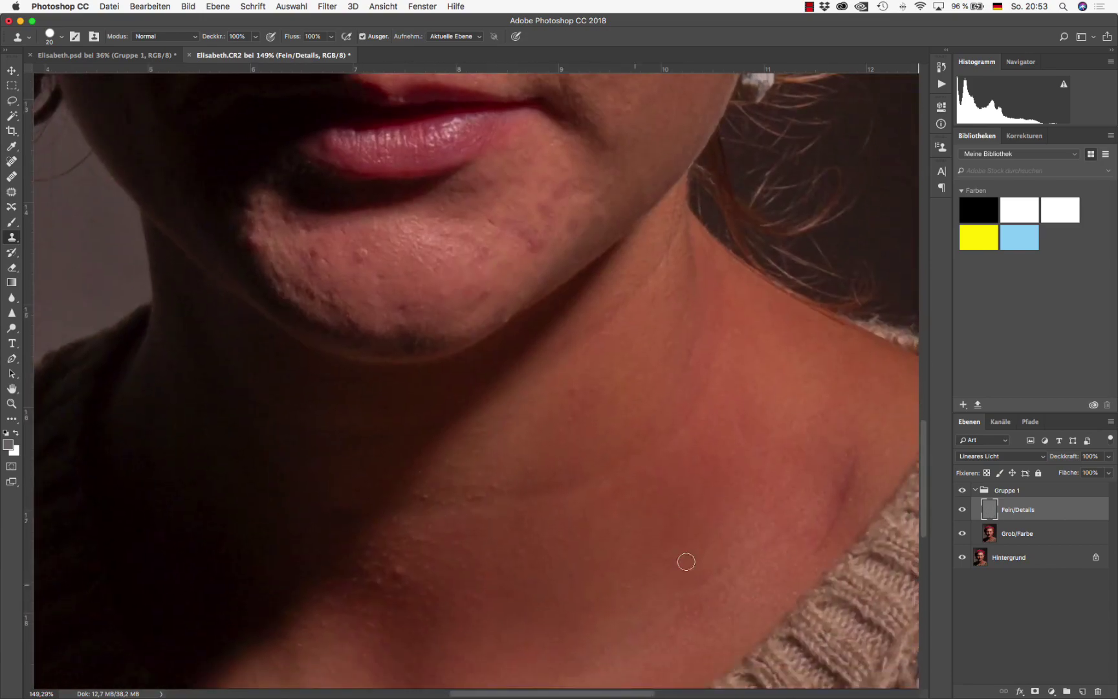
{"action": "key", "text": "ctrl+Tab"}
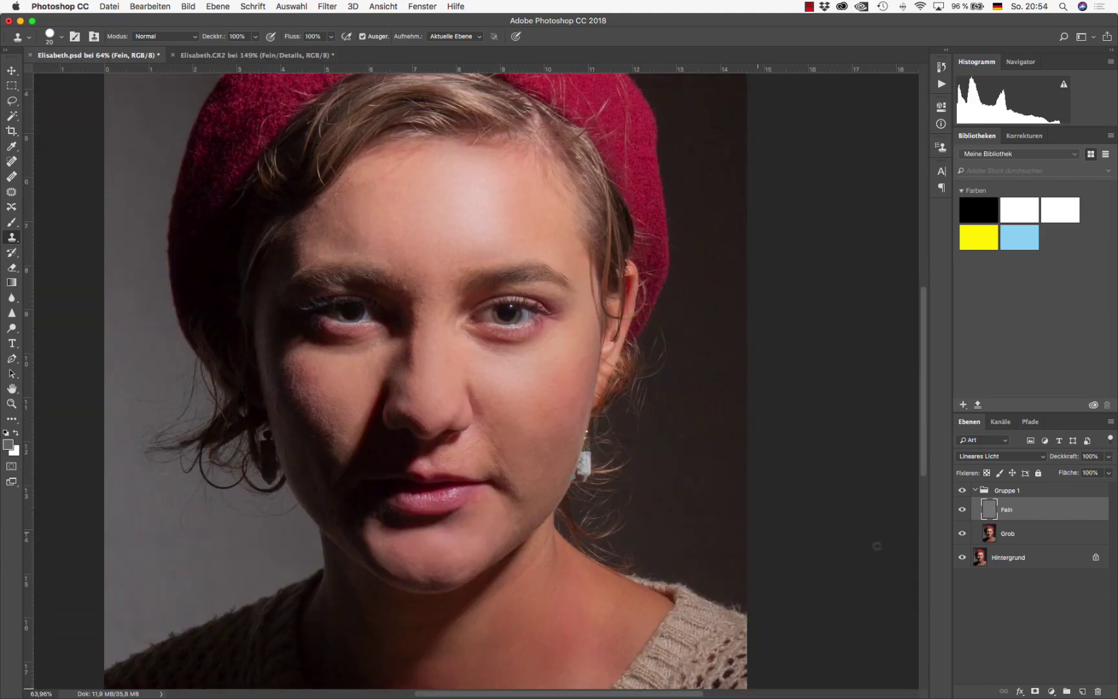
Compare with Gruppe 1 hidden, then add an empty layer, Ebene 1, above Fein.
{"action": "left_click", "coordinate": [963, 490]}
{"action": "scroll", "coordinate": [310, 440], "scroll_direction": "down", "scroll_amount": 2}
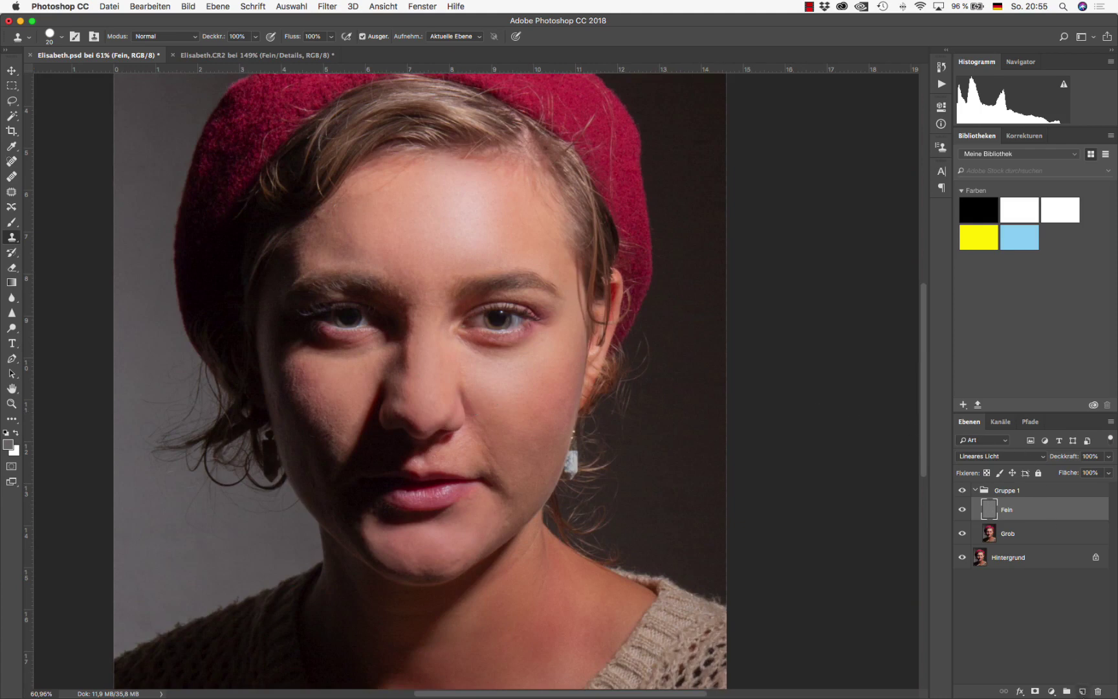
{"action": "left_click", "coordinate": [1084, 691]}
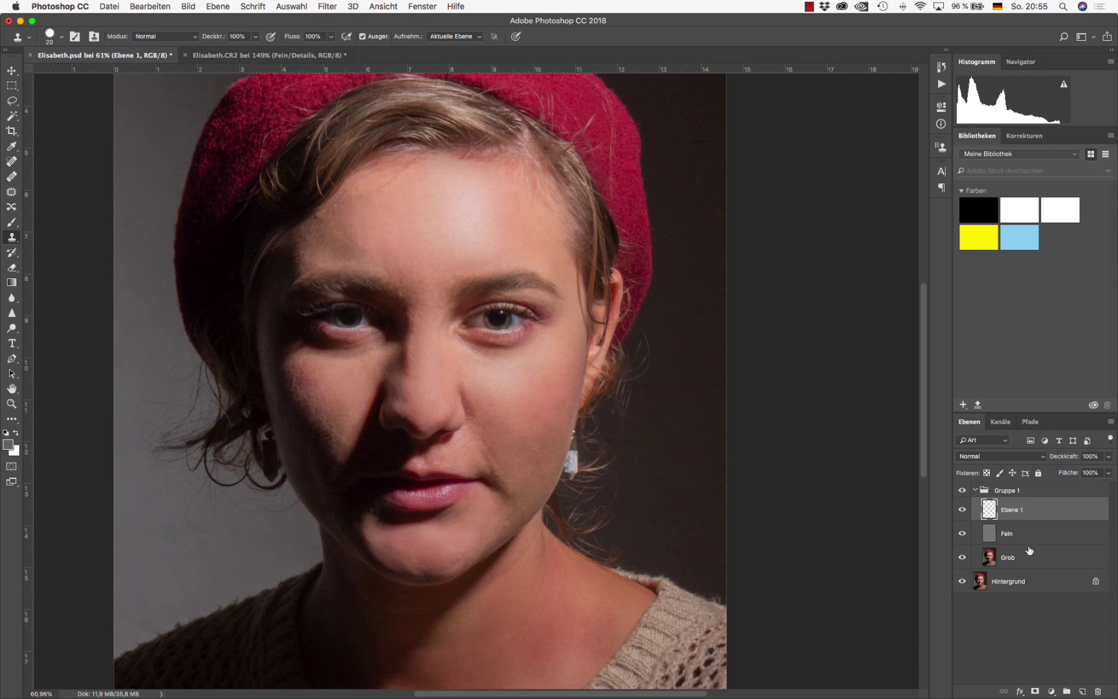
Fill Ebene 1 with 50% grey and set its blend mode to Ineinanderkopieren (Overlay).
{"action": "left_click", "coordinate": [117, 6]}
{"action": "mouse_move", "coordinate": [150, 6]}
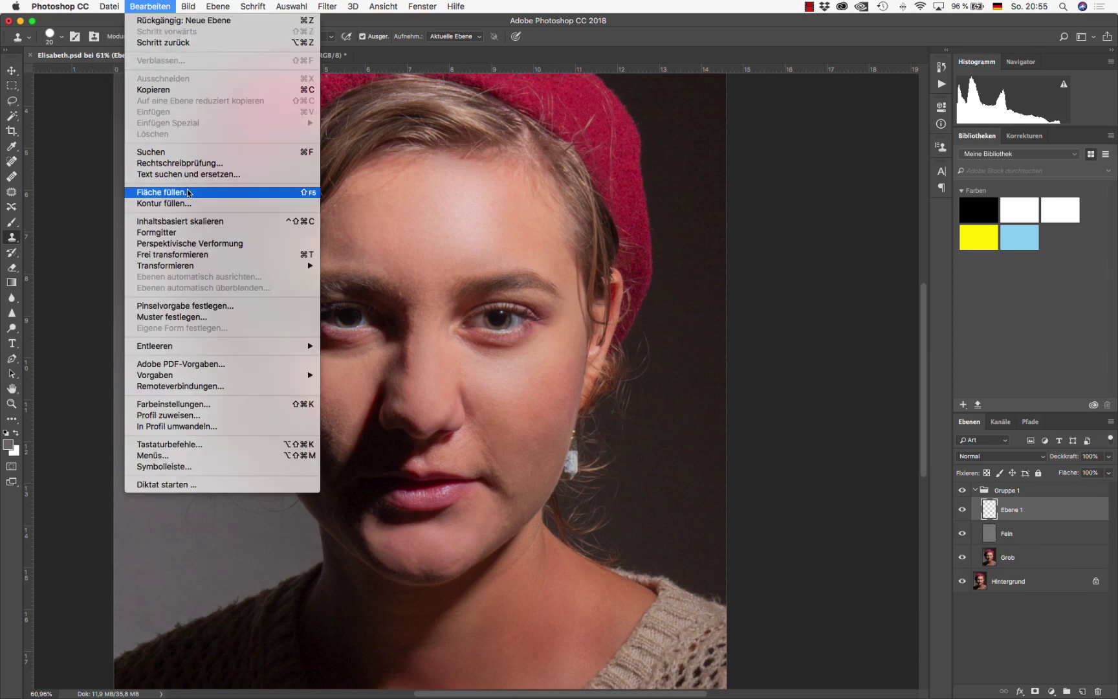
{"action": "left_click", "coordinate": [288, 192]}
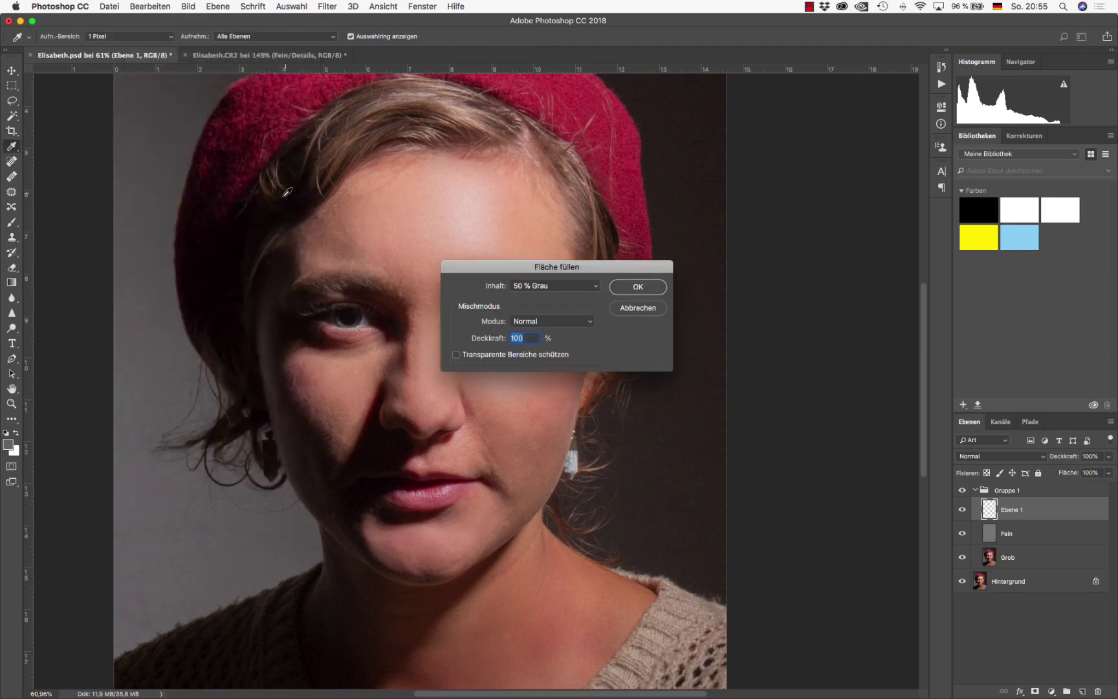
{"action": "left_click", "coordinate": [542, 288]}
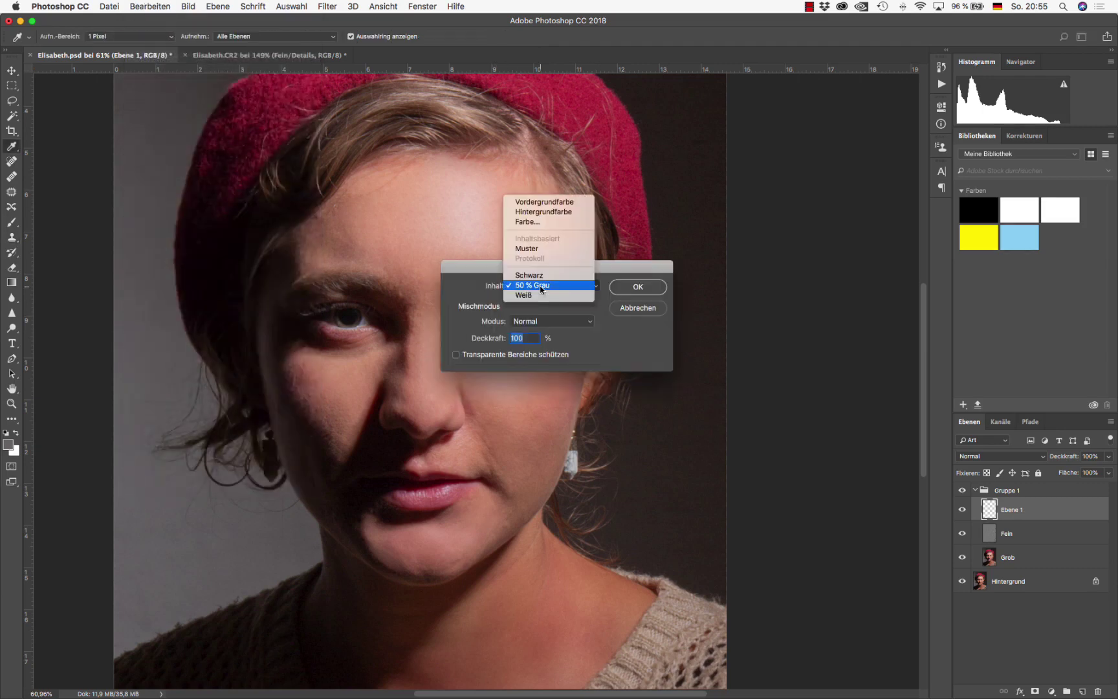
{"action": "left_click", "coordinate": [542, 287]}
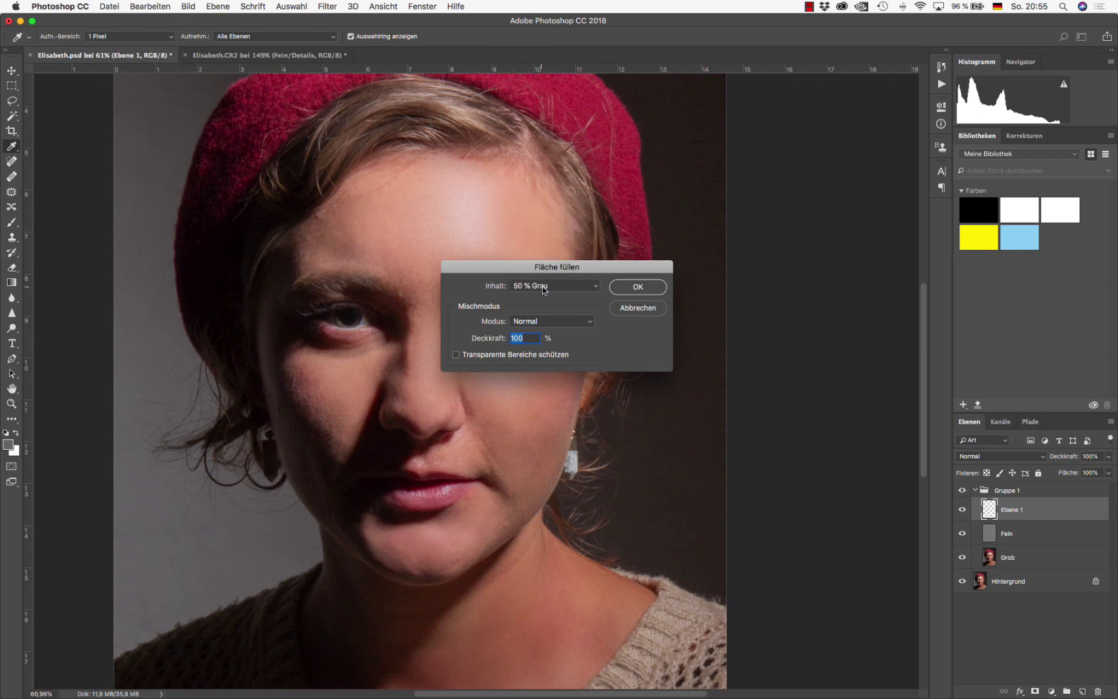
{"action": "left_click", "coordinate": [629, 293]}
{"action": "key", "text": "s"}
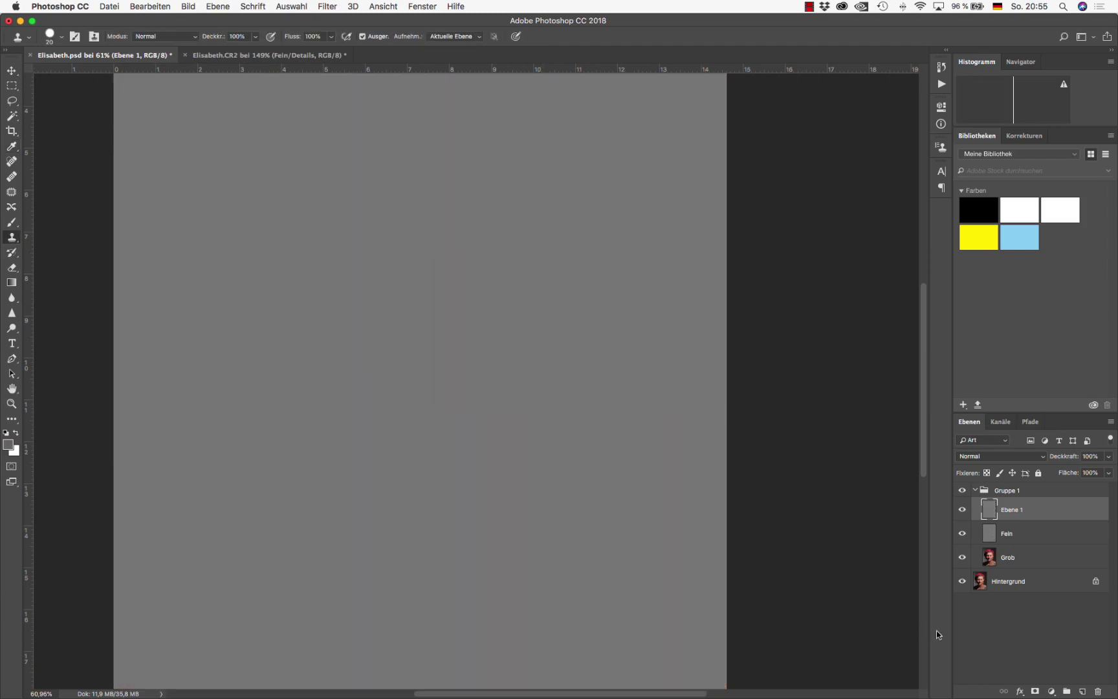
{"action": "left_click", "coordinate": [1000, 460]}
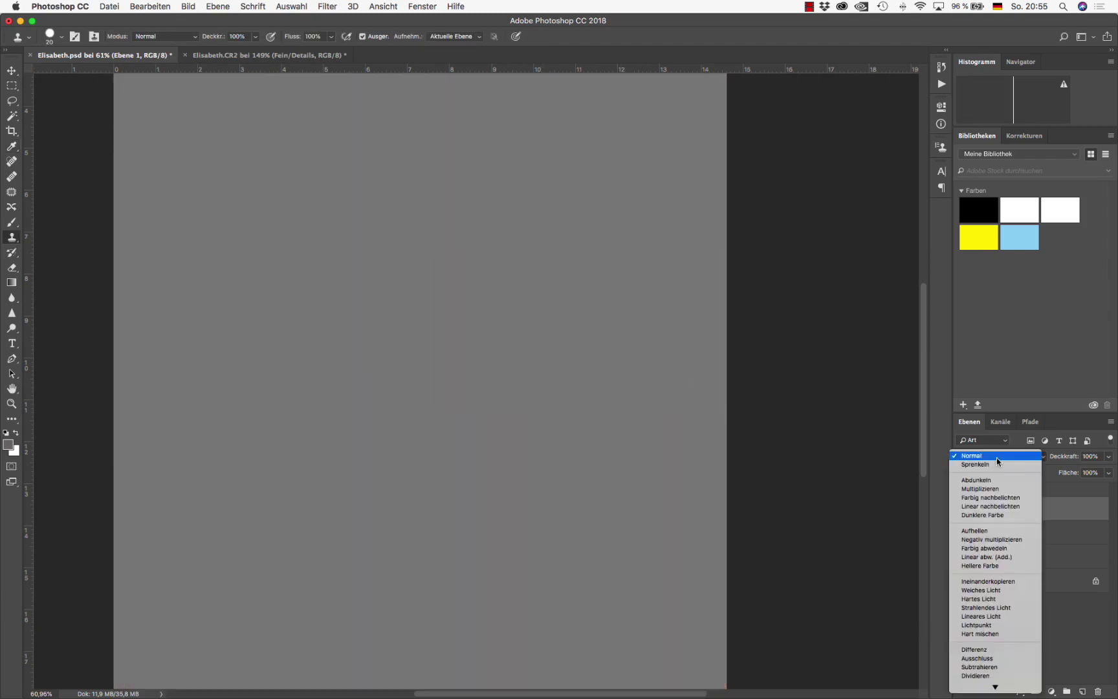
{"action": "left_click", "coordinate": [998, 582]}
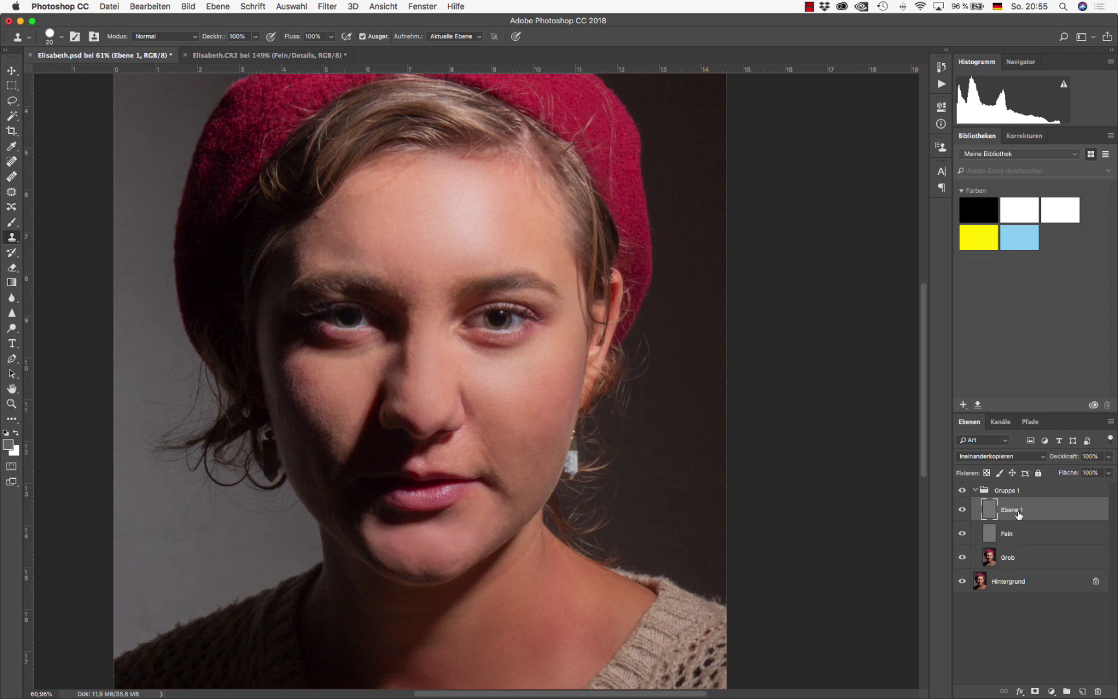
Duplicate Ebene 1, name the two layers Abdunkeln and Aufhellen, and select Abdunkeln.
{"action": "key", "text": "ctrl+j"}
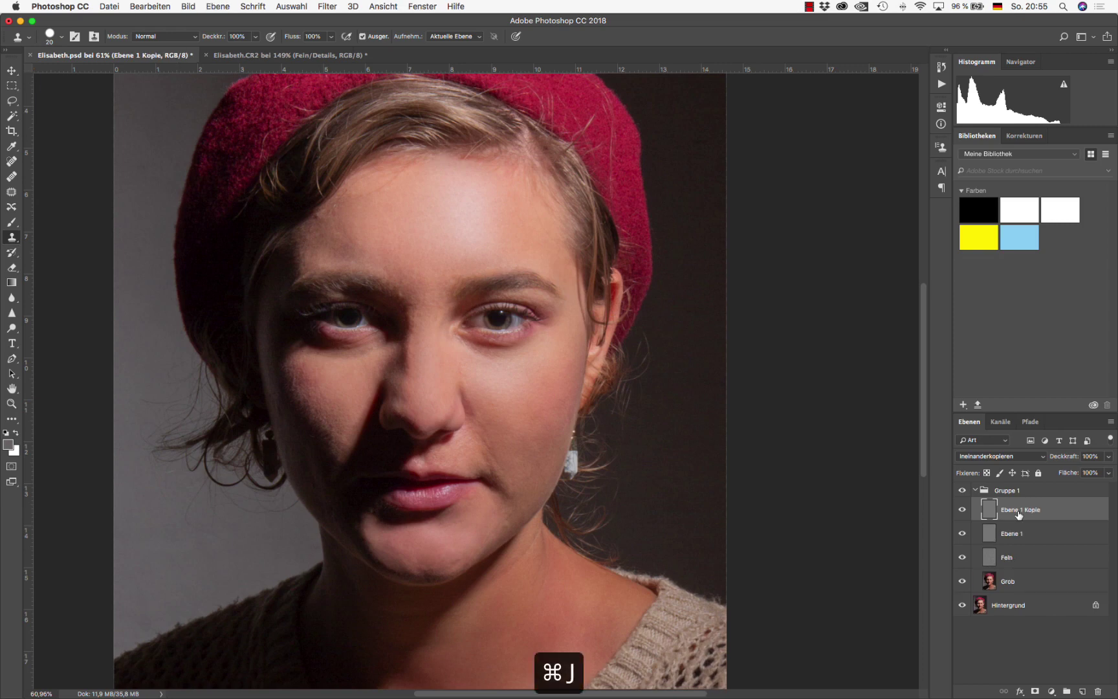
{"action": "double_click", "coordinate": [1011, 534]}
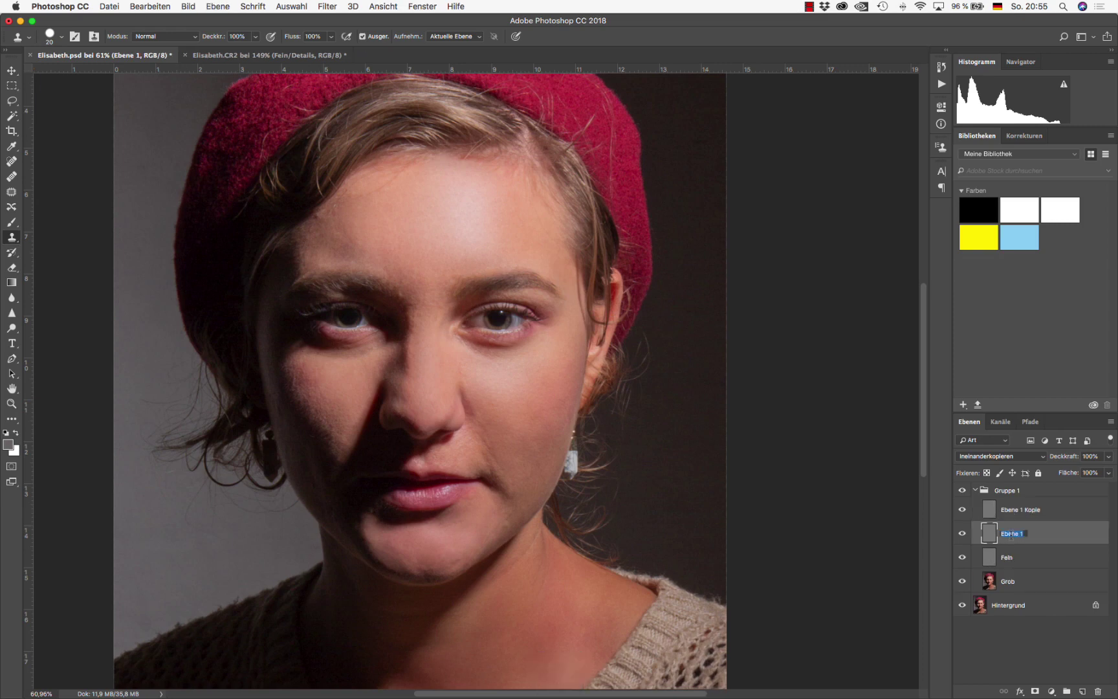
{"action": "type", "text": "Abdunkeln"}
{"action": "double_click", "coordinate": [1007, 511]}
{"action": "type", "text": "Aufhellen"}
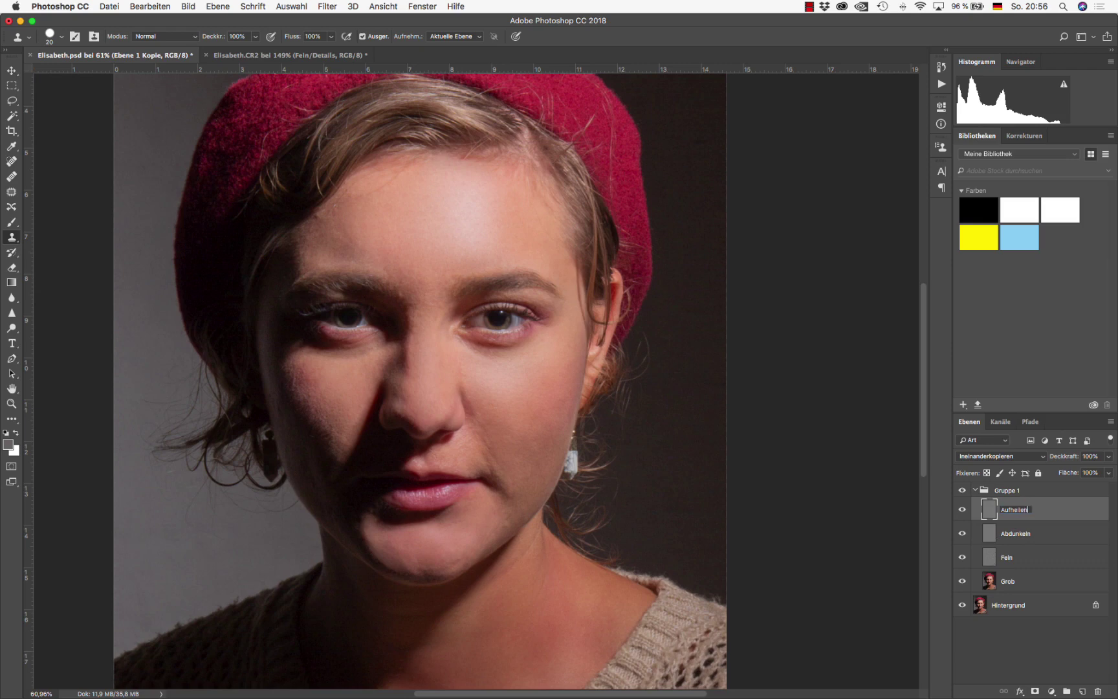
{"action": "key", "text": "Return"}
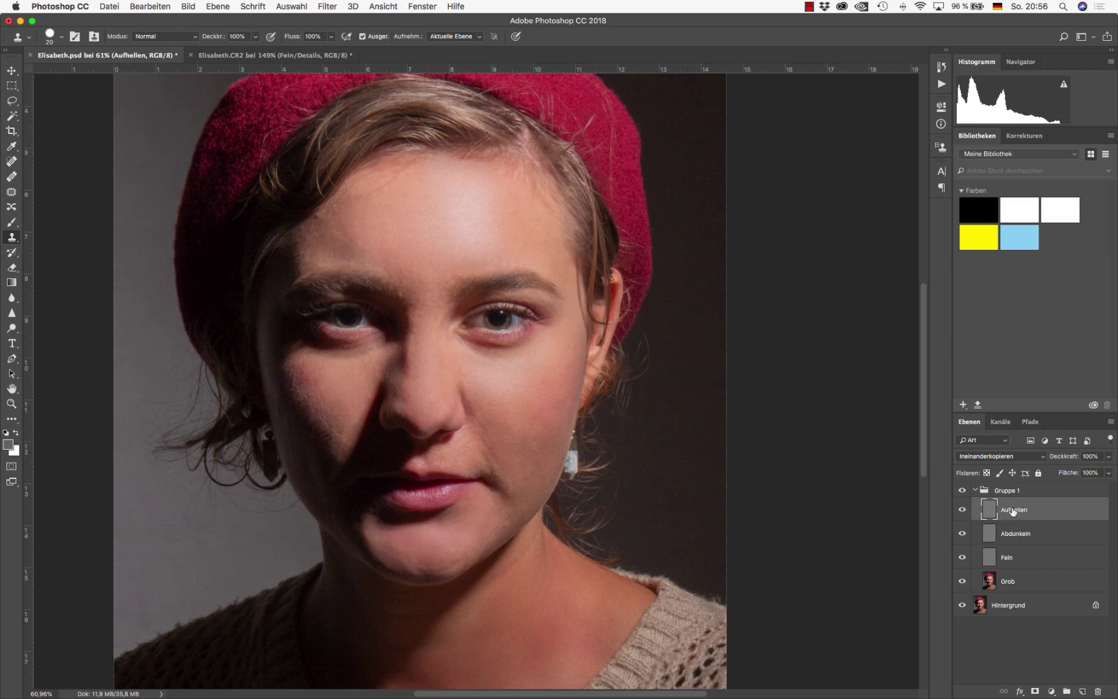
{"action": "left_click", "coordinate": [1021, 537]}
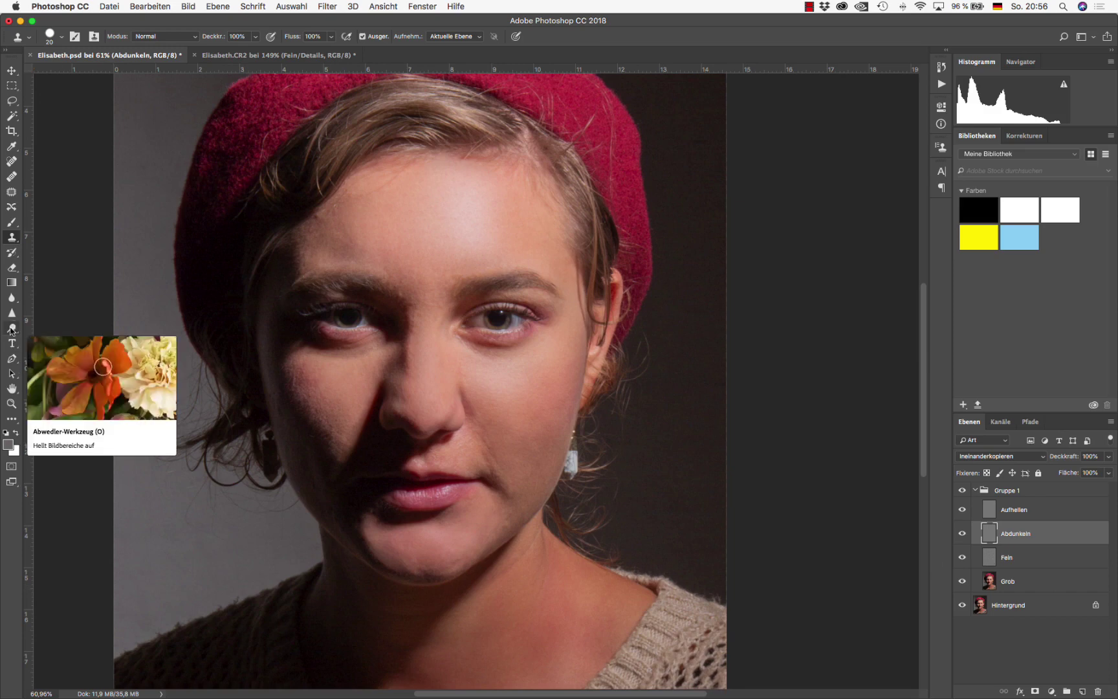
Select the Dodge tool with 22% exposure and a brush of about 224 px.
{"action": "left_click", "coordinate": [11, 418]}
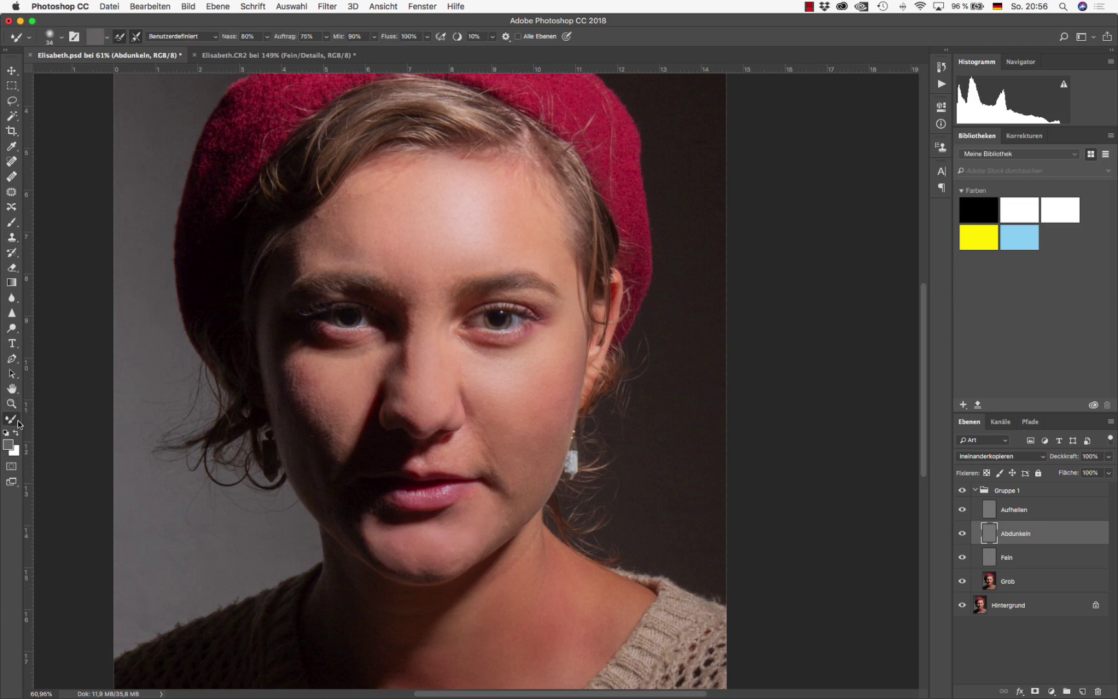
{"action": "left_click", "coordinate": [11, 330]}
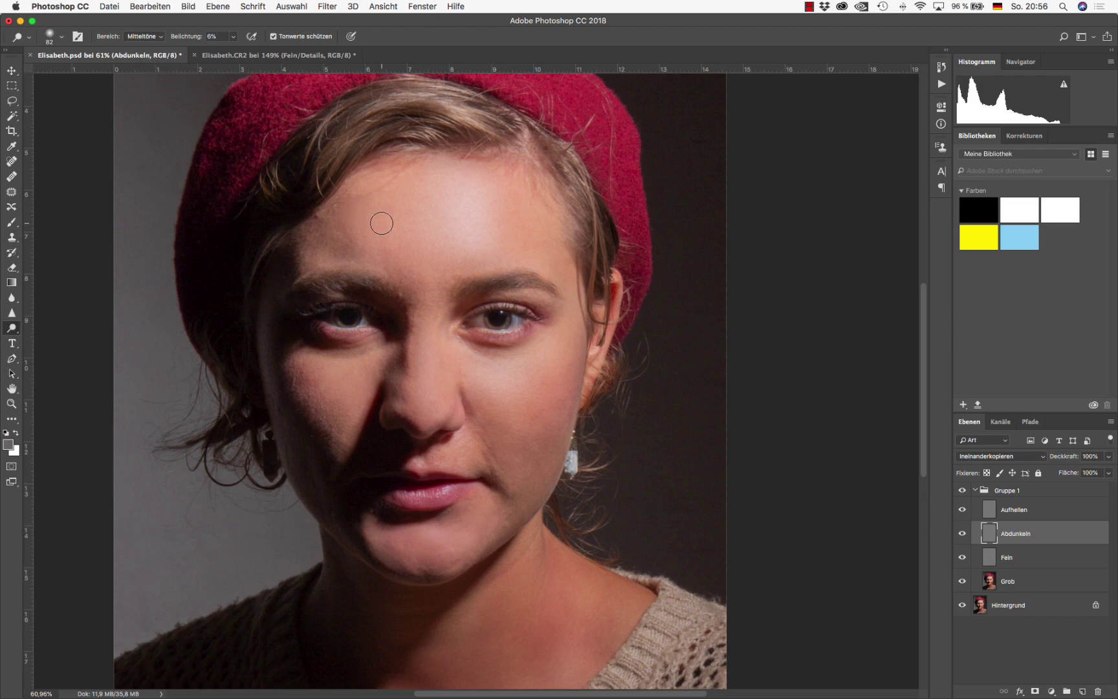
{"action": "scroll", "coordinate": [385, 220], "scroll_direction": "left", "scroll_amount": 3}
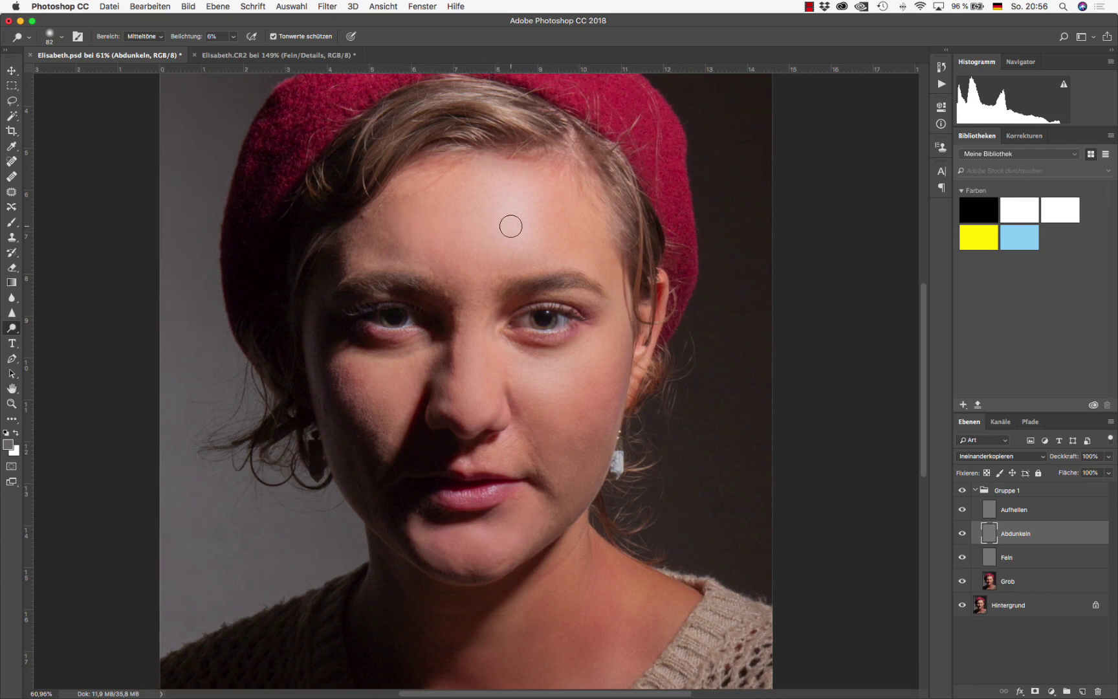
{"action": "left_click", "coordinate": [233, 38]}
{"action": "left_click_drag", "start_coordinate": [240, 50], "coordinate": [242, 50]}
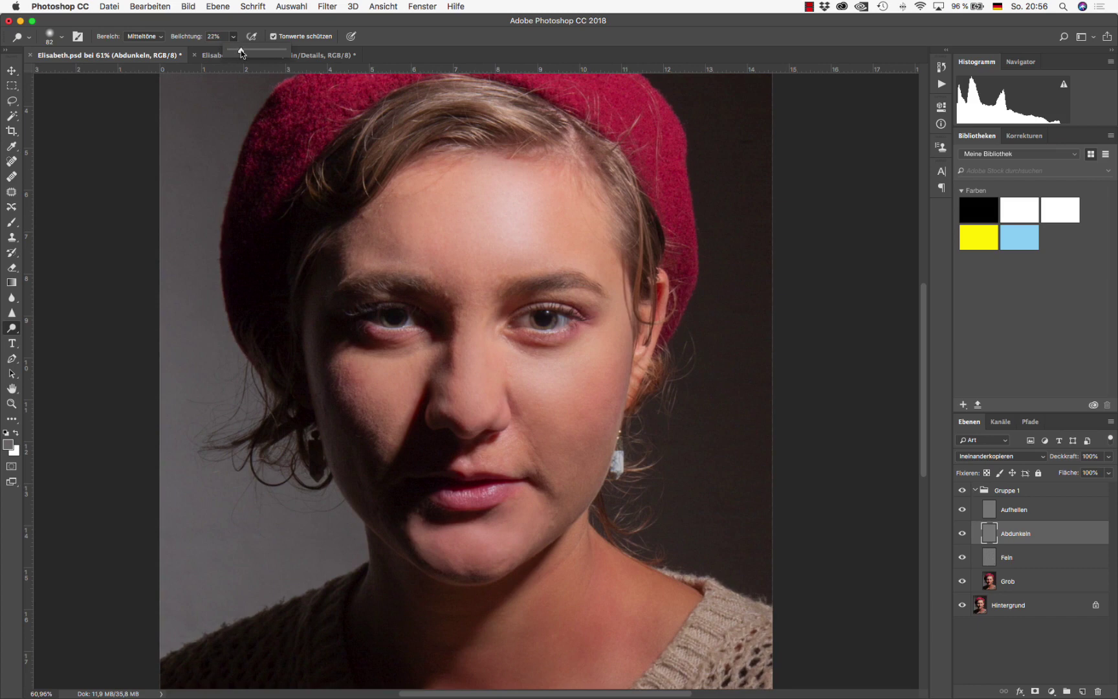
{"action": "left_click", "coordinate": [428, 229], "text": "ctrl+alt"}
{"action": "left_click_drag", "start_coordinate": [429, 229], "coordinate": [451, 220]}
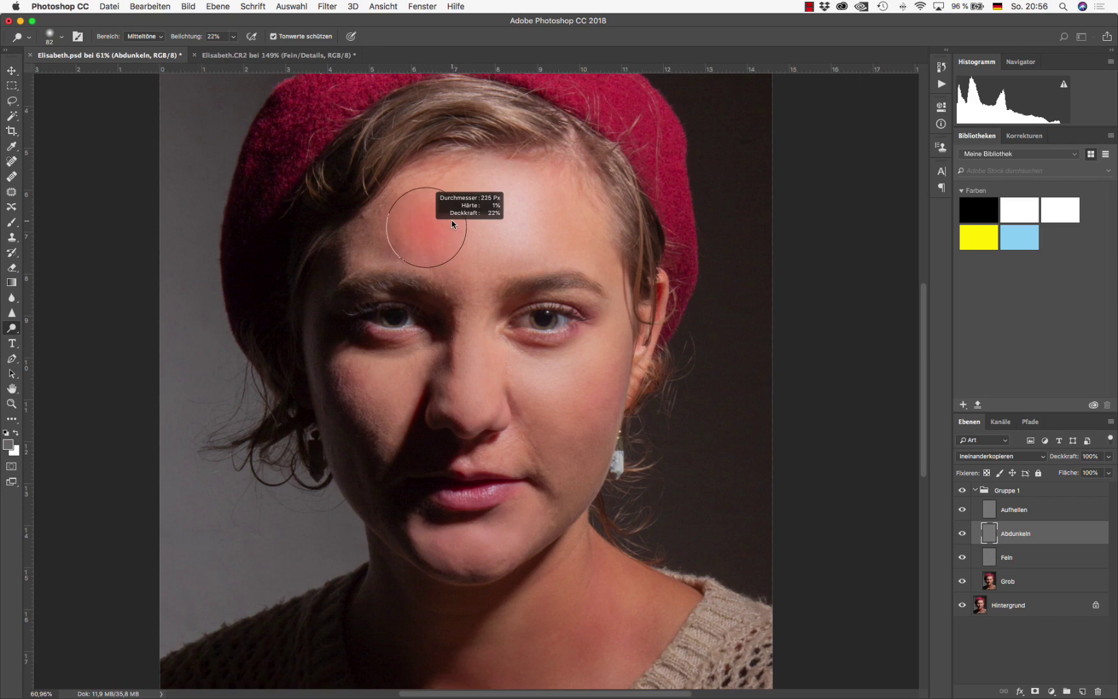
Try a dodge stroke over the neck shadow, then undo it.
{"action": "scroll", "coordinate": [492, 527], "scroll_direction": "down", "scroll_amount": 5}
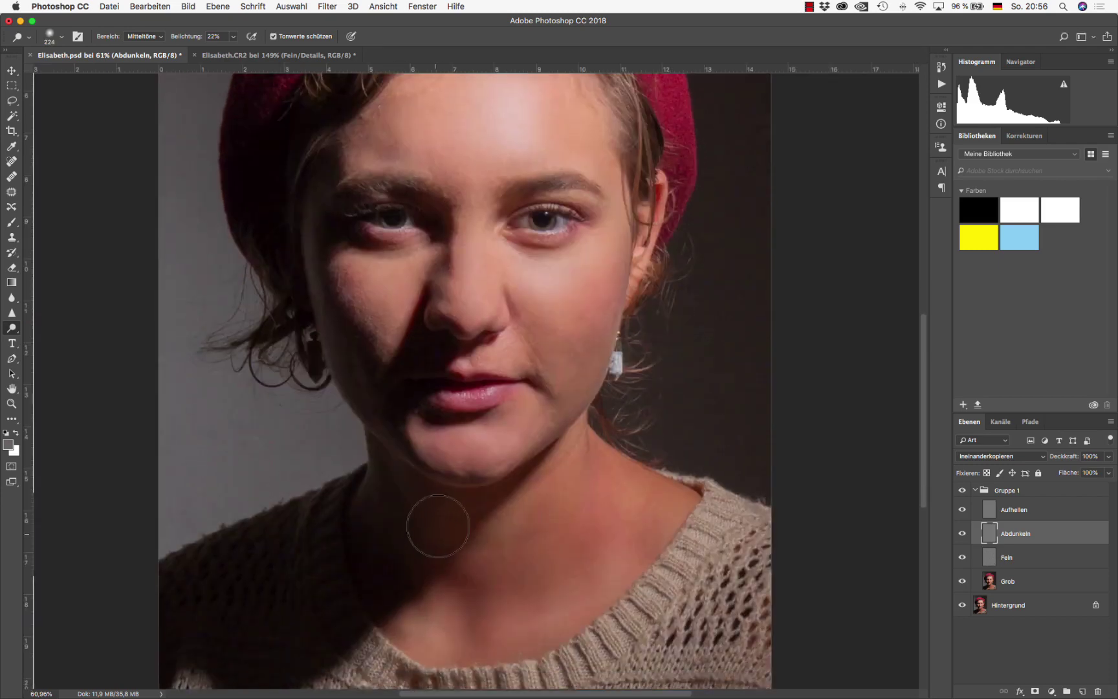
{"action": "mouse_move", "coordinate": [443, 523]}
{"action": "left_mouse_down"}
{"action": "mouse_move", "coordinate": [402, 559]}
{"action": "mouse_move", "coordinate": [390, 472]}
{"action": "mouse_move", "coordinate": [459, 512]}
{"action": "mouse_move", "coordinate": [351, 564]}
{"action": "mouse_move", "coordinate": [399, 512]}
{"action": "mouse_move", "coordinate": [376, 552]}
{"action": "left_mouse_up"}
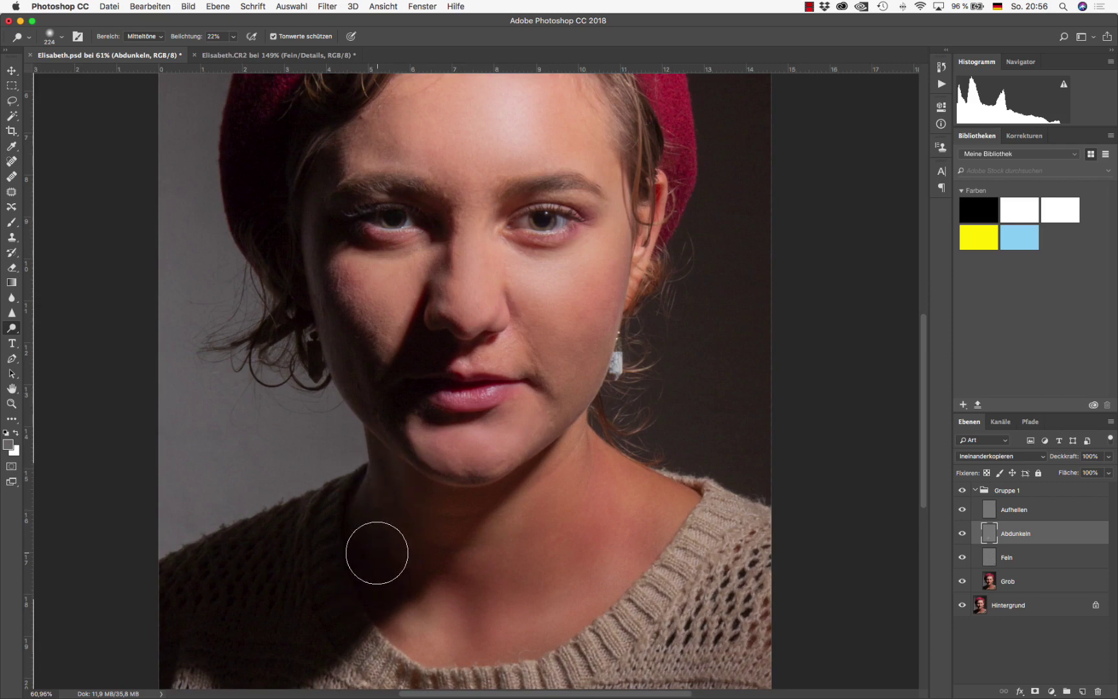
{"action": "key", "text": "alt+super+z"}
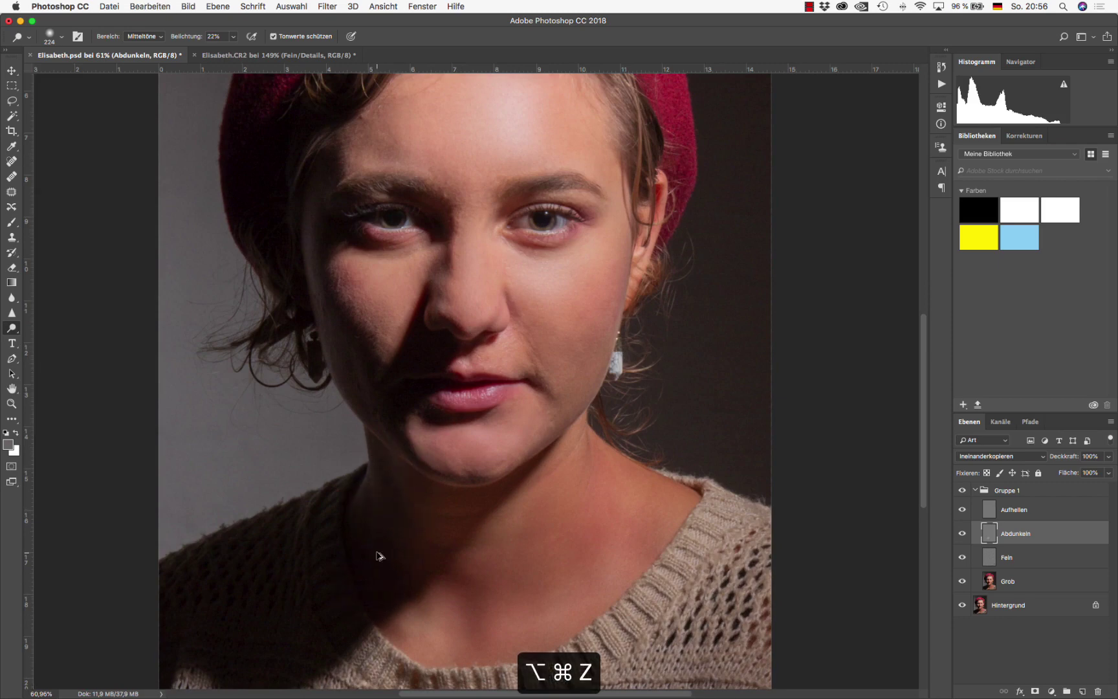
{"action": "right_click", "coordinate": [13, 330]}
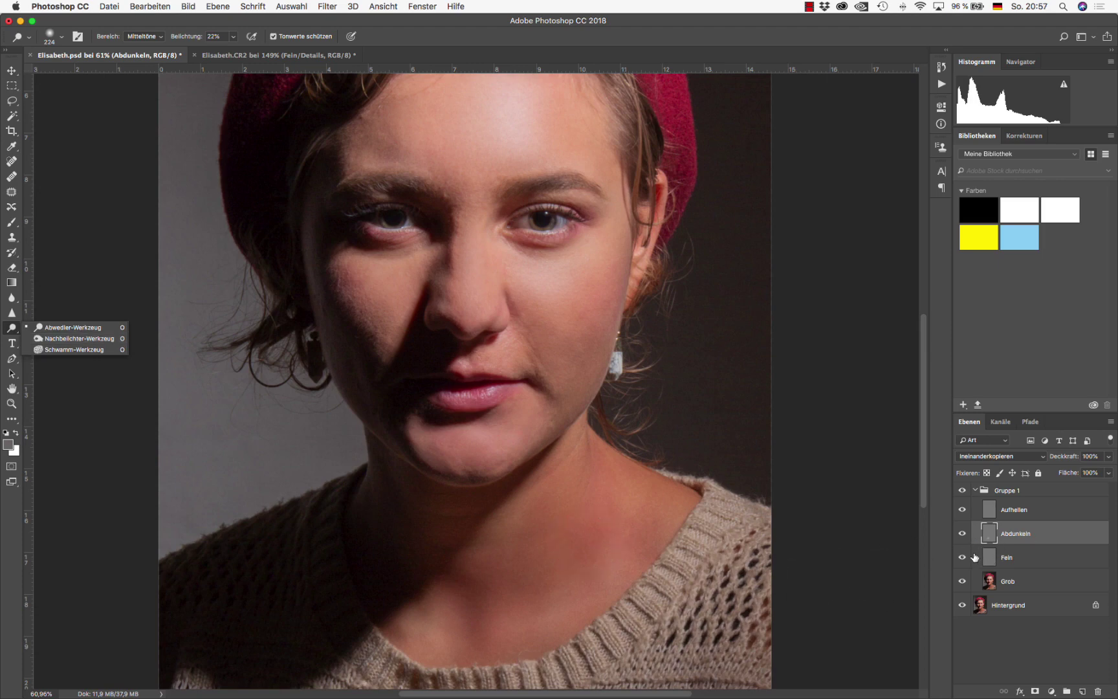
Hide Feln, Grob, Hintergrund and Aufhellen, and brush sampled grey over the light patch.
{"action": "left_click_drag", "start_coordinate": [962, 557], "coordinate": [962, 605]}
{"action": "left_click", "coordinate": [962, 510]}
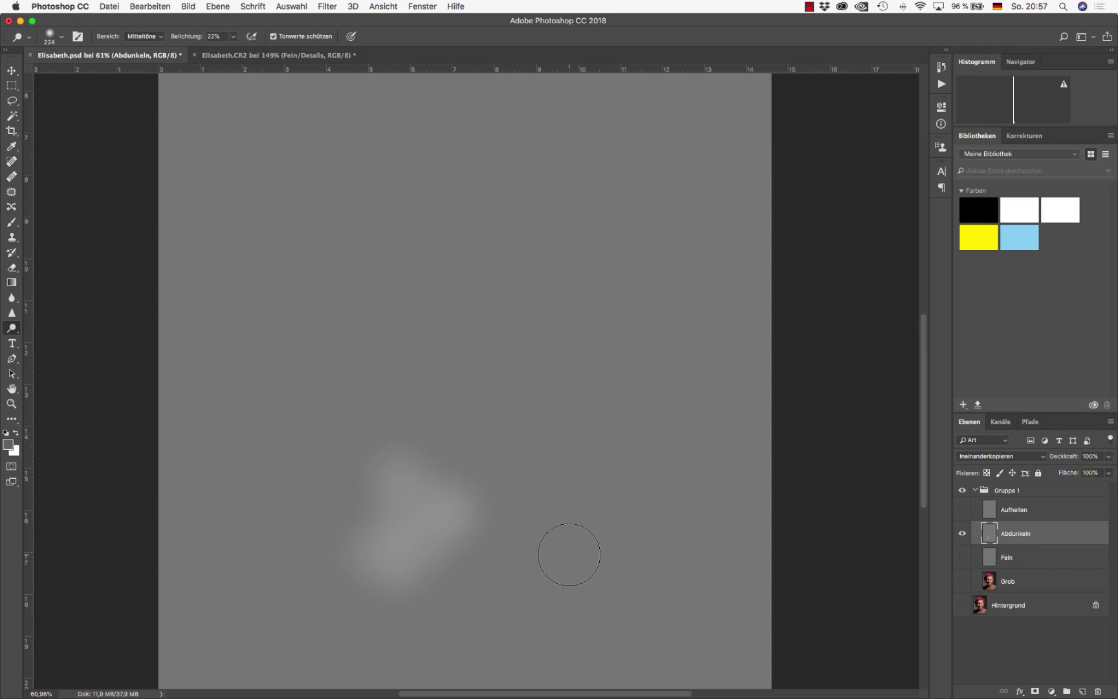
{"action": "scroll", "coordinate": [569, 555], "scroll_direction": "right", "scroll_amount": 3}
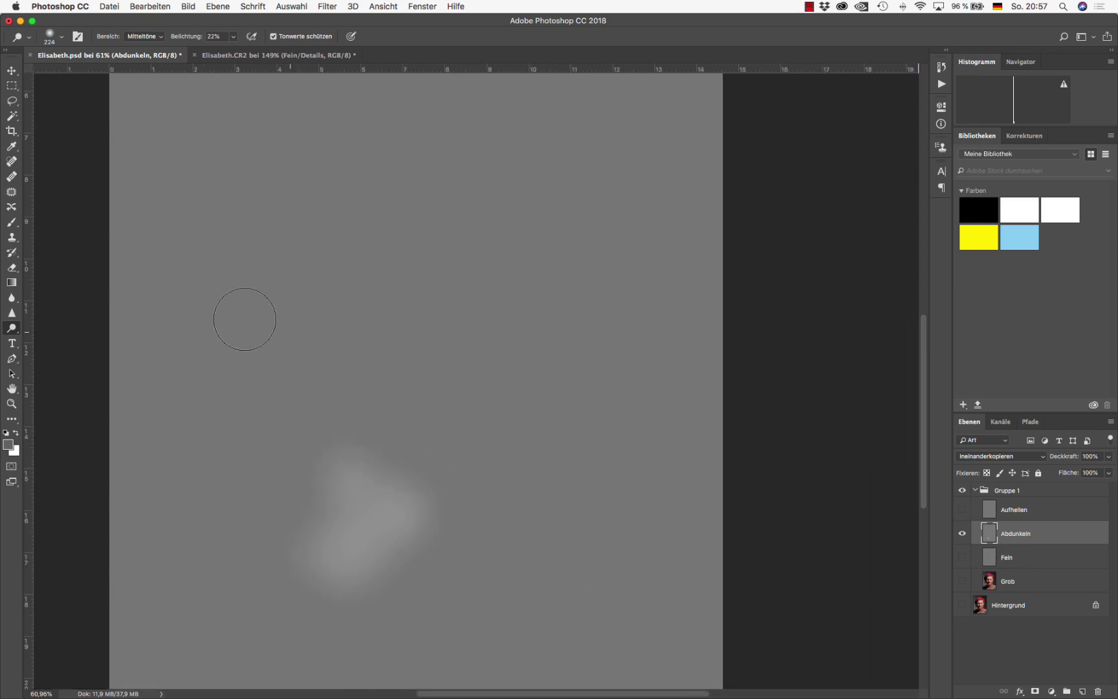
{"action": "key", "text": "i"}
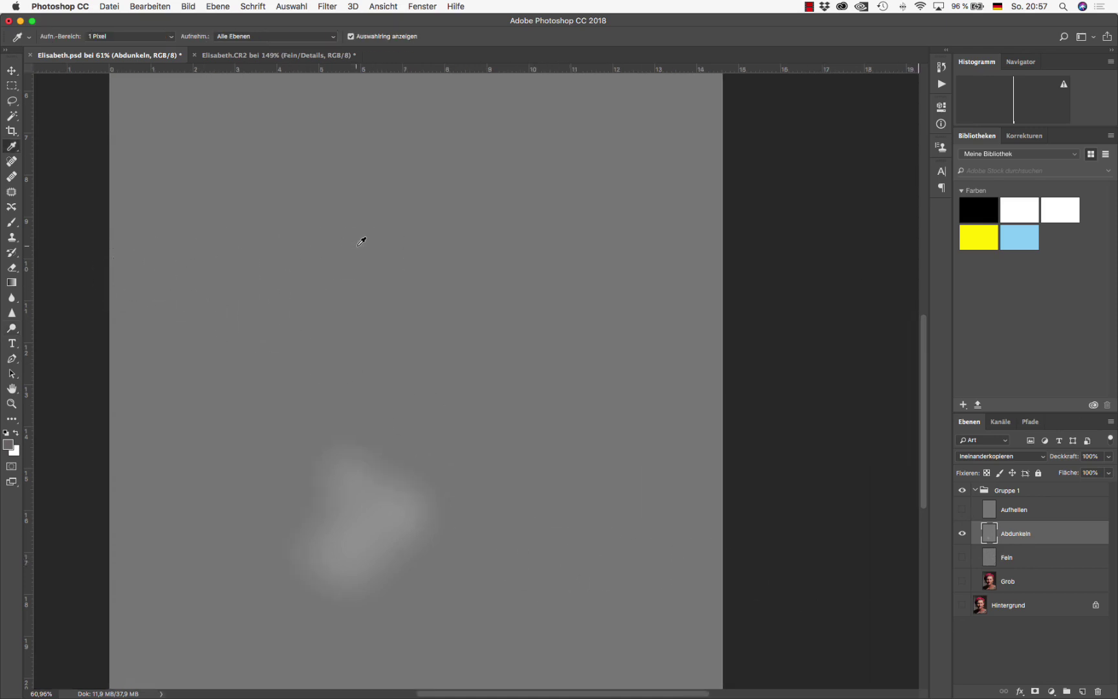
{"action": "scroll", "coordinate": [369, 254], "scroll_direction": "left", "scroll_amount": 1}
{"action": "left_click", "coordinate": [15, 225]}
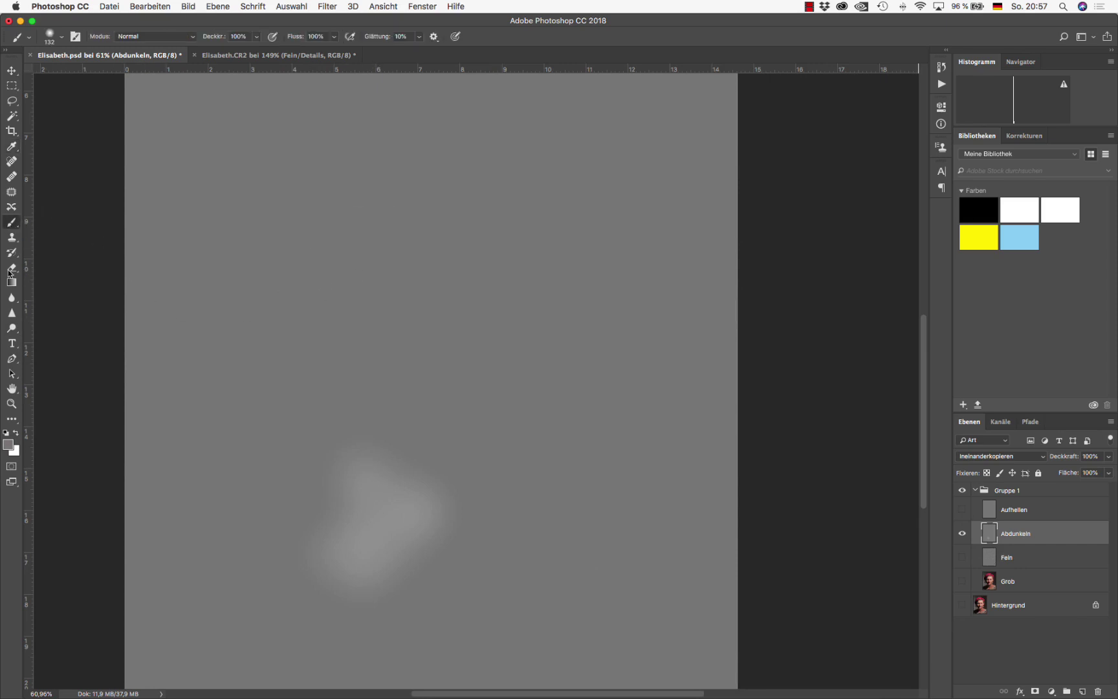
{"action": "mouse_move", "coordinate": [386, 492]}
{"action": "left_mouse_down"}
{"action": "mouse_move", "coordinate": [399, 461]}
{"action": "mouse_move", "coordinate": [319, 470]}
{"action": "mouse_move", "coordinate": [378, 541]}
{"action": "mouse_move", "coordinate": [429, 544]}
{"action": "mouse_move", "coordinate": [329, 517]}
{"action": "left_mouse_up"}
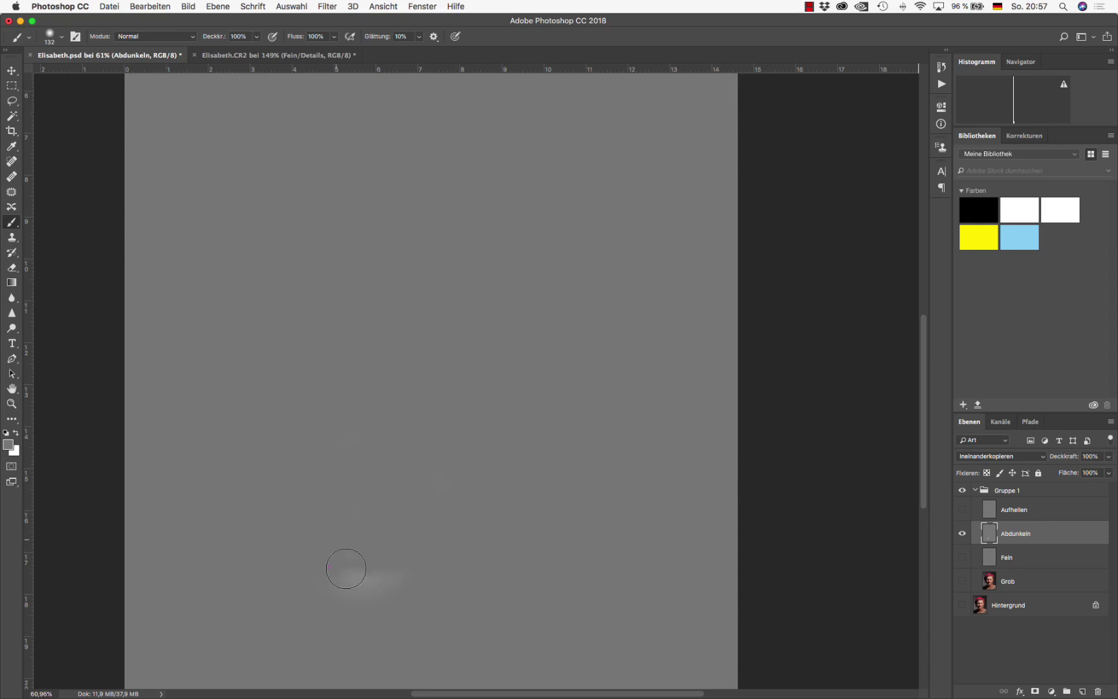
{"action": "left_click_drag", "start_coordinate": [346, 569], "coordinate": [387, 589]}
Refill the whole Abdunkeln layer with 50% grey and show Grob and Feln again.
{"action": "key", "text": "super+a"}
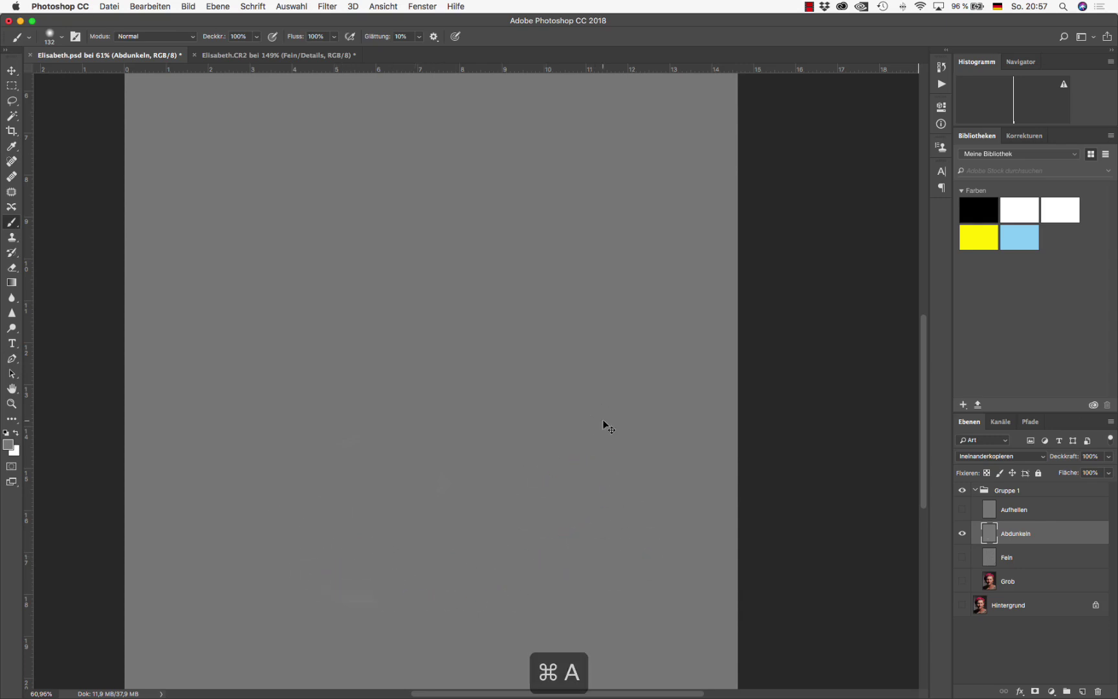
{"action": "scroll", "coordinate": [444, 368], "scroll_direction": "down", "scroll_amount": 3}
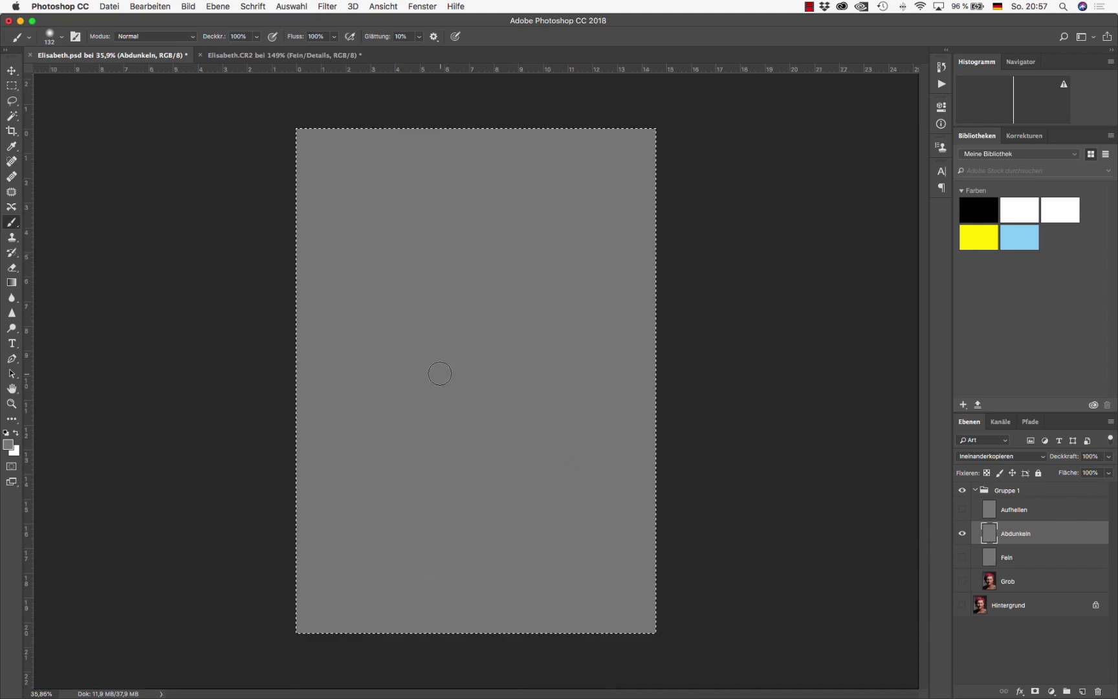
{"action": "key", "text": "shift+F5"}
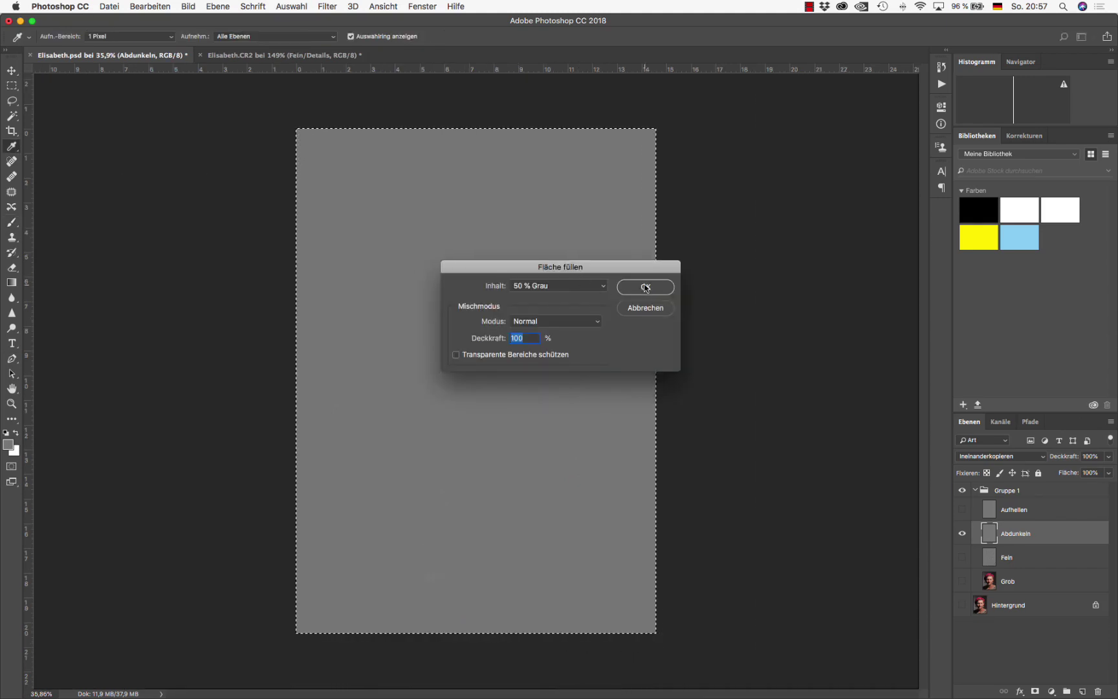
{"action": "left_click", "coordinate": [646, 288]}
{"action": "key", "text": "b"}
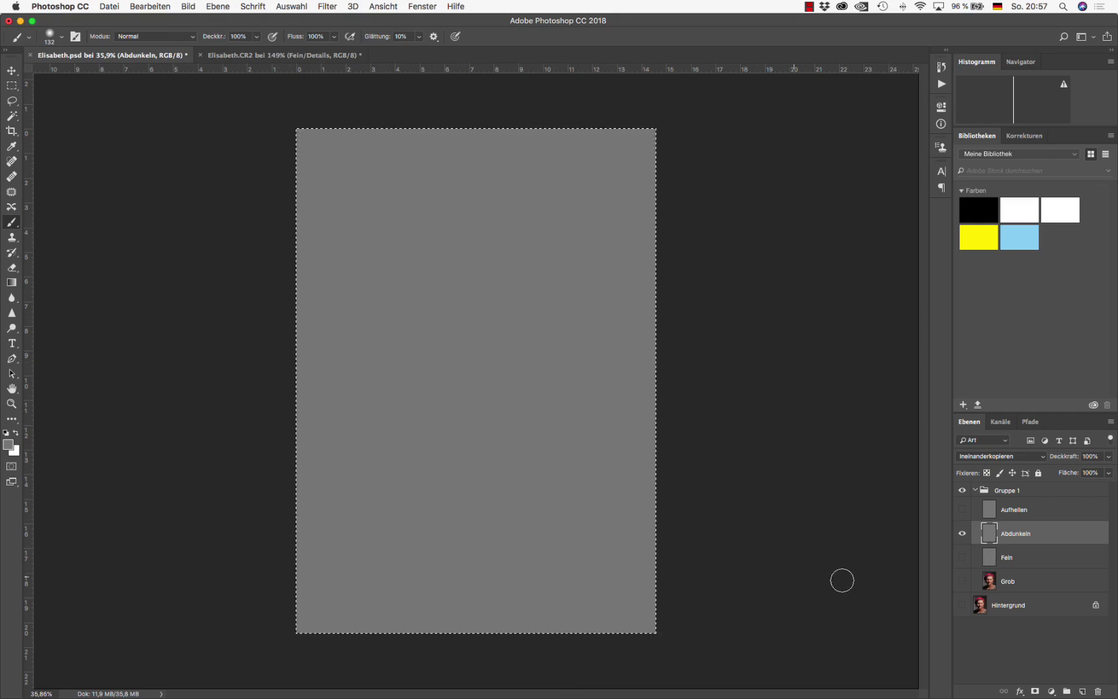
{"action": "left_click_drag", "start_coordinate": [966, 581], "coordinate": [966, 520]}
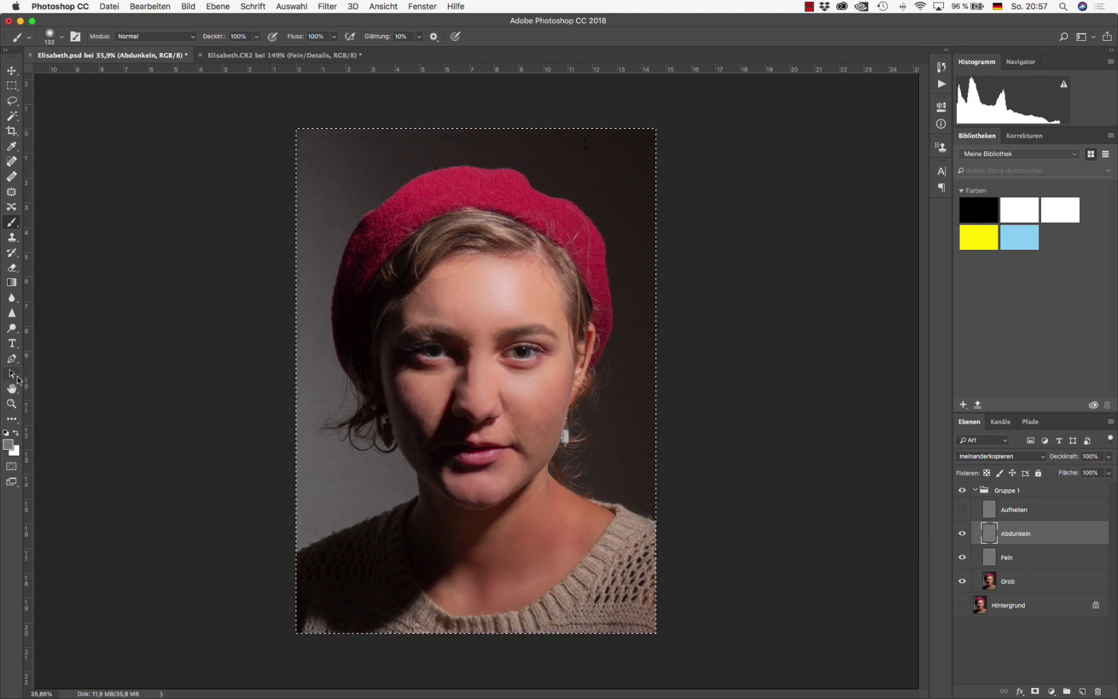
Switch to the Burn tool at 9% exposure and darken the neck shadow.
{"action": "left_click", "coordinate": [12, 330]}
{"action": "right_click", "coordinate": [13, 332]}
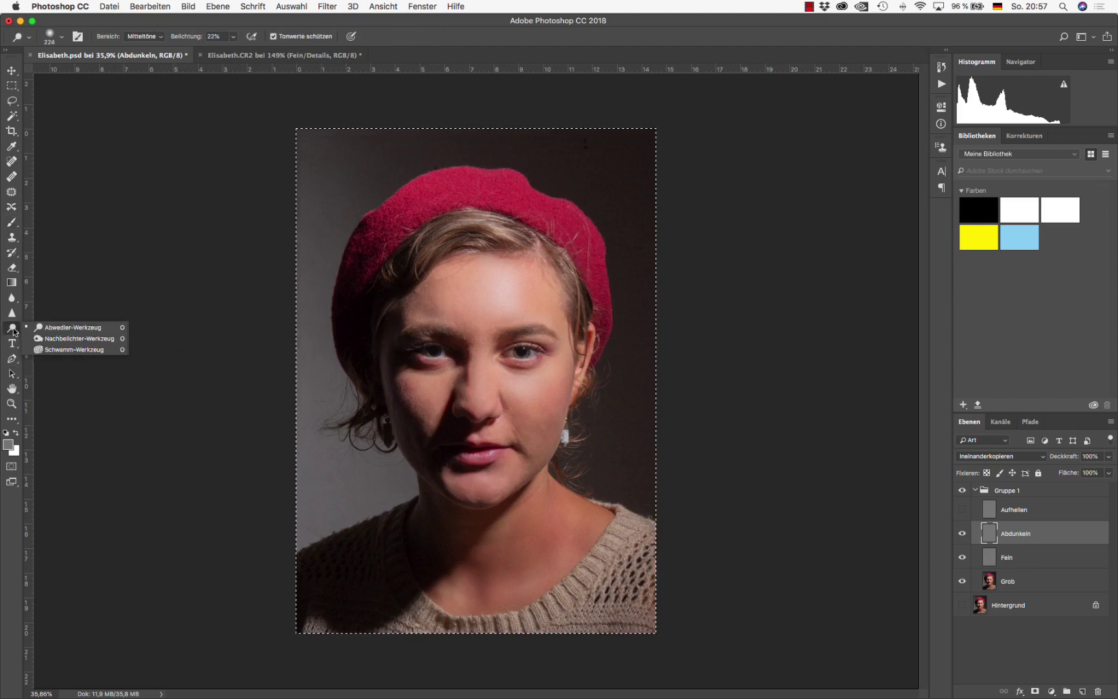
{"action": "left_click", "coordinate": [69, 338]}
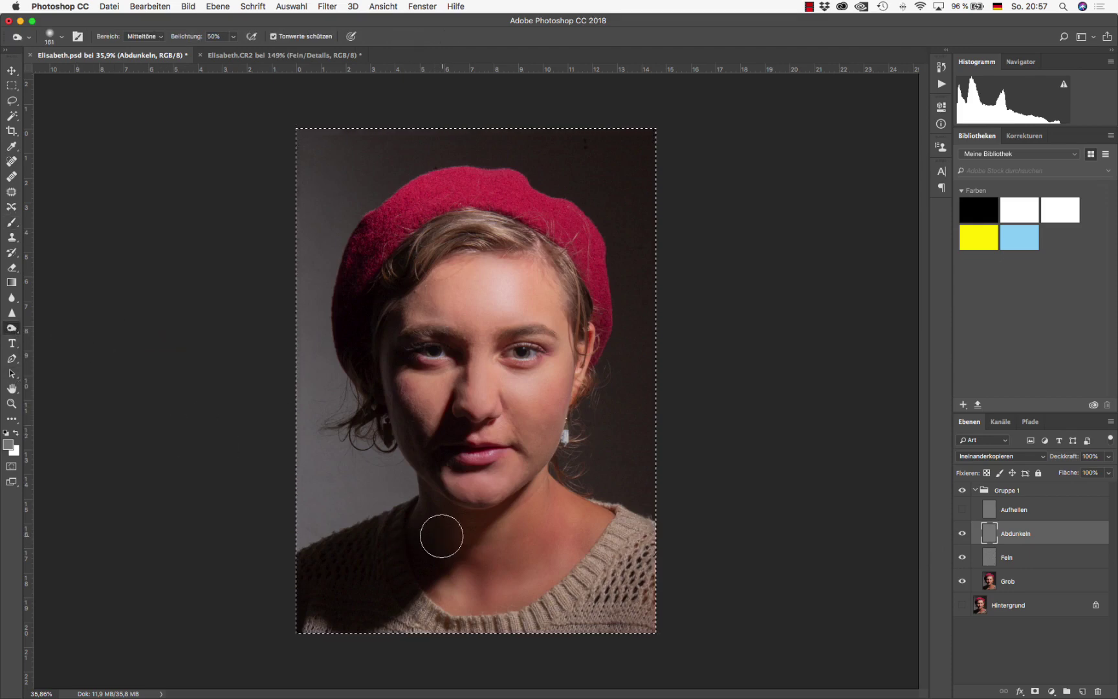
{"action": "scroll", "coordinate": [439, 531], "scroll_direction": "up", "scroll_amount": 5}
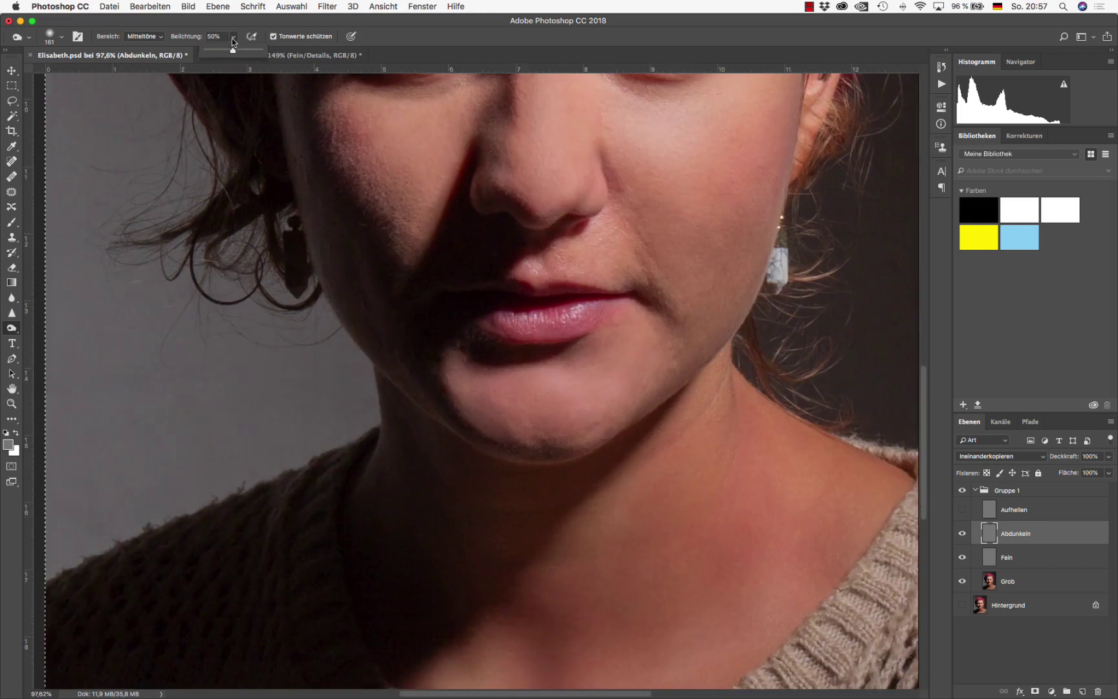
{"action": "left_click_drag", "start_coordinate": [233, 36], "coordinate": [213, 51]}
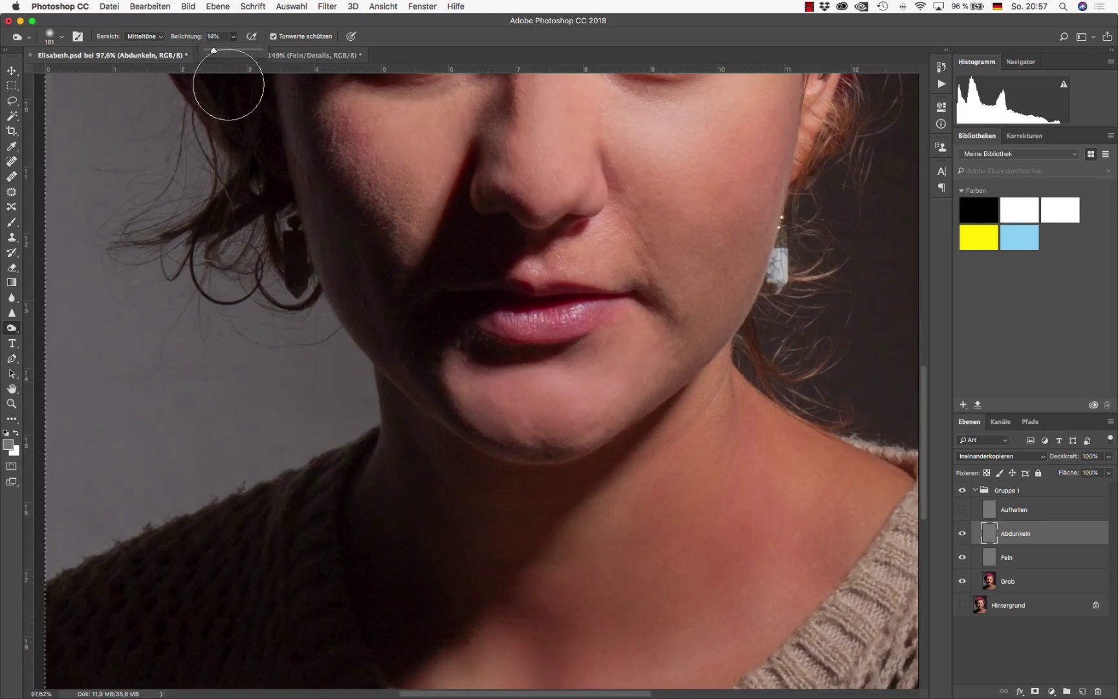
{"action": "mouse_move", "coordinate": [477, 511]}
{"action": "left_mouse_down"}
{"action": "mouse_move", "coordinate": [499, 519]}
{"action": "mouse_move", "coordinate": [459, 569]}
{"action": "mouse_move", "coordinate": [527, 519]}
{"action": "mouse_move", "coordinate": [413, 531]}
{"action": "left_mouse_up"}
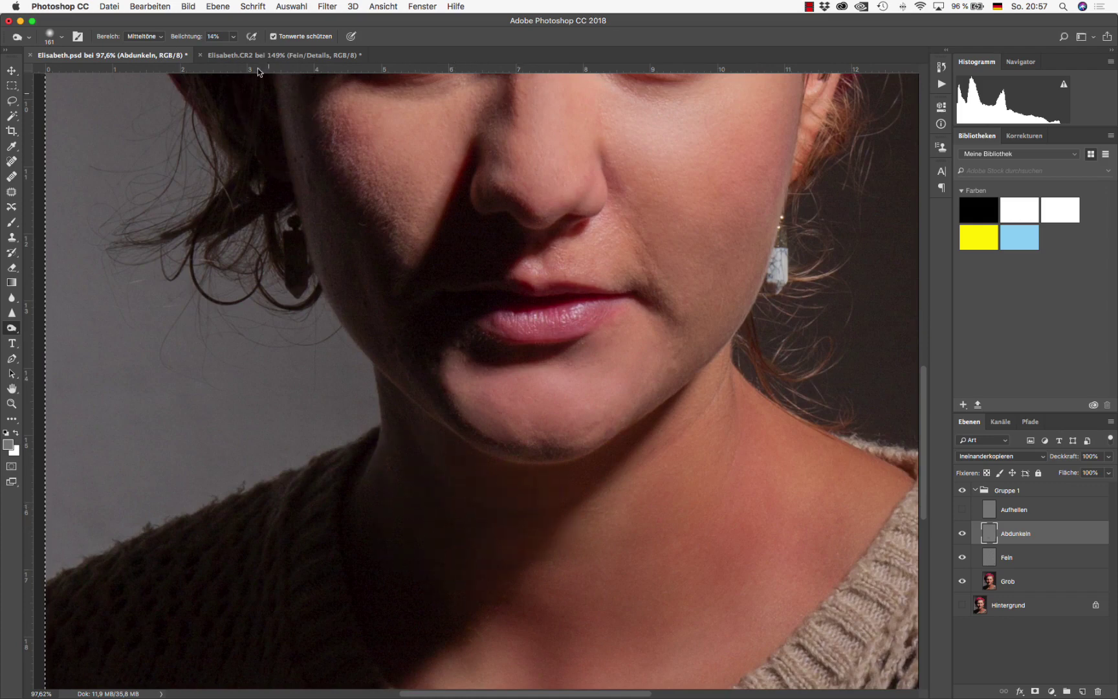
At 37% exposure, darken under the right eye and near the earring, undo the last stroke, and hide Abdunkeln.
{"action": "left_click", "coordinate": [233, 36]}
{"action": "left_click", "coordinate": [245, 49]}
{"action": "left_click", "coordinate": [469, 445]}
{"action": "scroll", "coordinate": [679, 287], "scroll_direction": "up", "scroll_amount": 1}
{"action": "scroll", "coordinate": [661, 387], "scroll_direction": "up", "scroll_amount": 4}
{"action": "mouse_move", "coordinate": [587, 244]}
{"action": "left_mouse_down"}
{"action": "mouse_move", "coordinate": [612, 255]}
{"action": "mouse_move", "coordinate": [694, 242]}
{"action": "mouse_move", "coordinate": [638, 251]}
{"action": "left_mouse_up"}
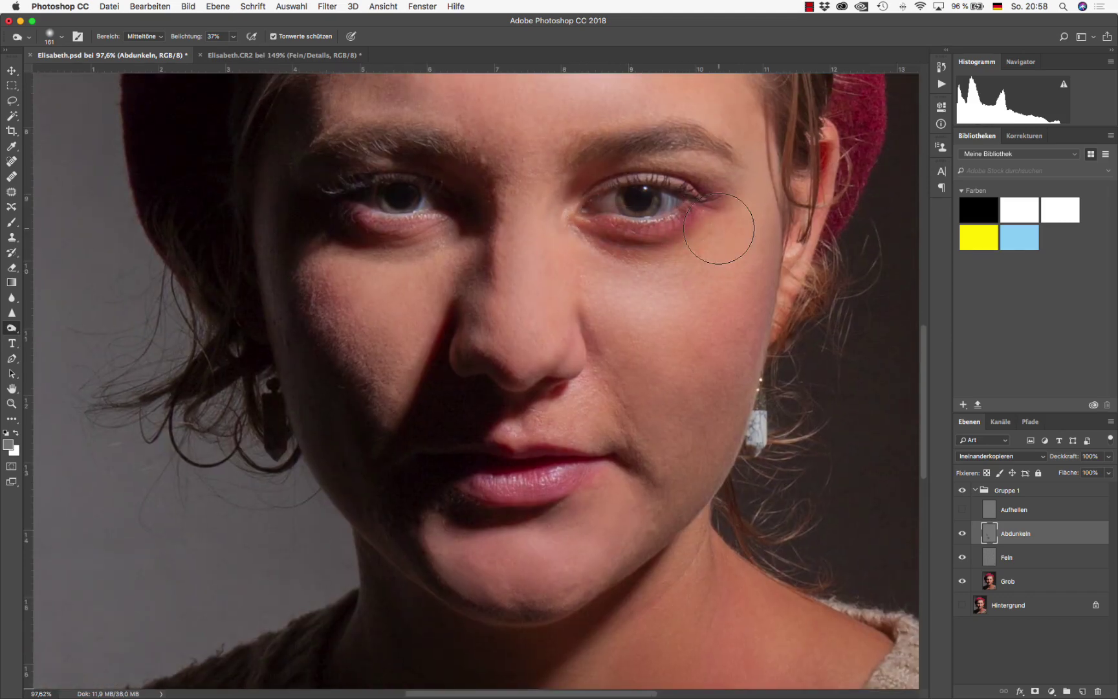
{"action": "left_click_drag", "start_coordinate": [788, 421], "coordinate": [788, 420]}
{"action": "key", "text": "alt+super+z"}
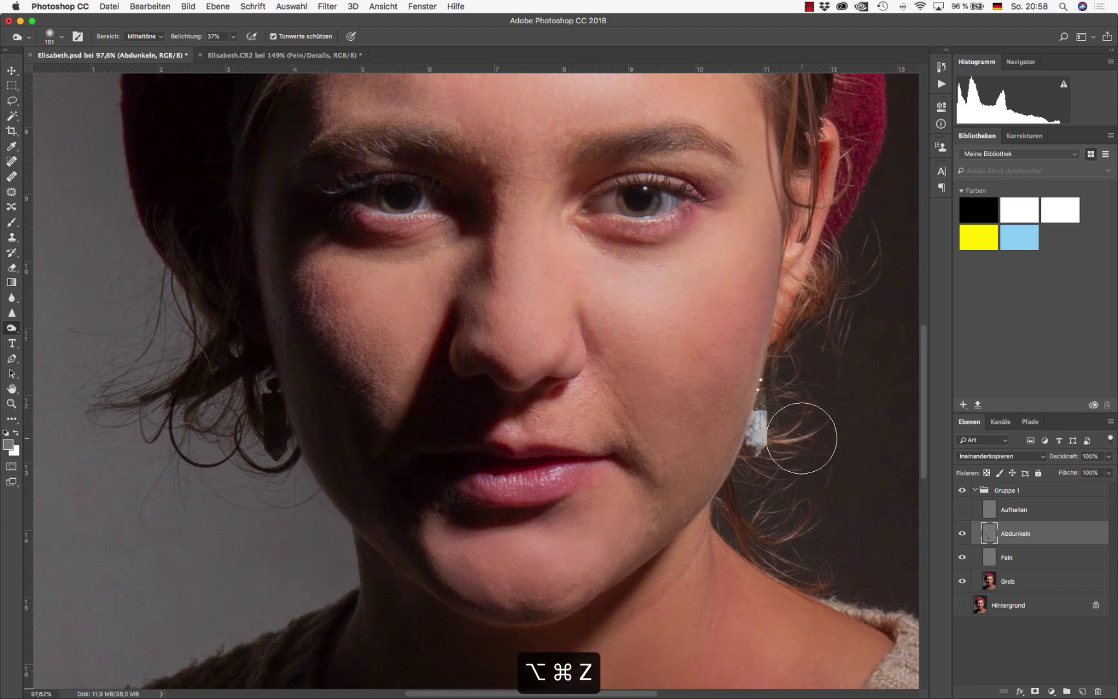
{"action": "left_click", "coordinate": [962, 535]}
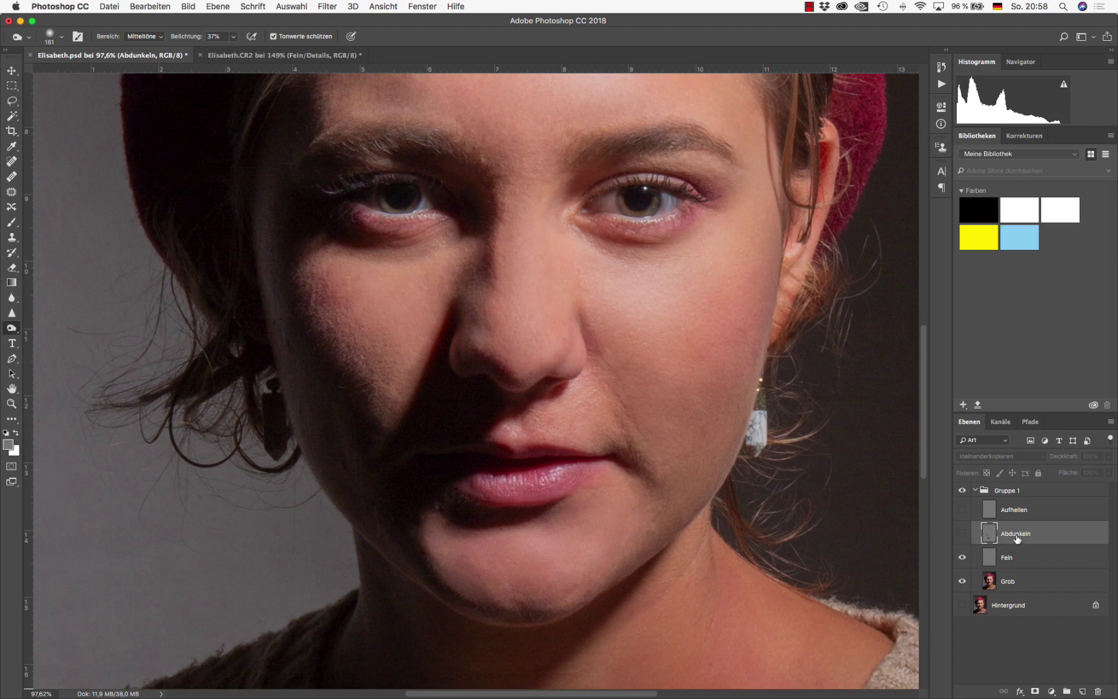
Show and select Aufhellen, and set the Dodge tool to 25% exposure.
{"action": "left_click", "coordinate": [962, 510]}
{"action": "left_click", "coordinate": [1033, 511]}
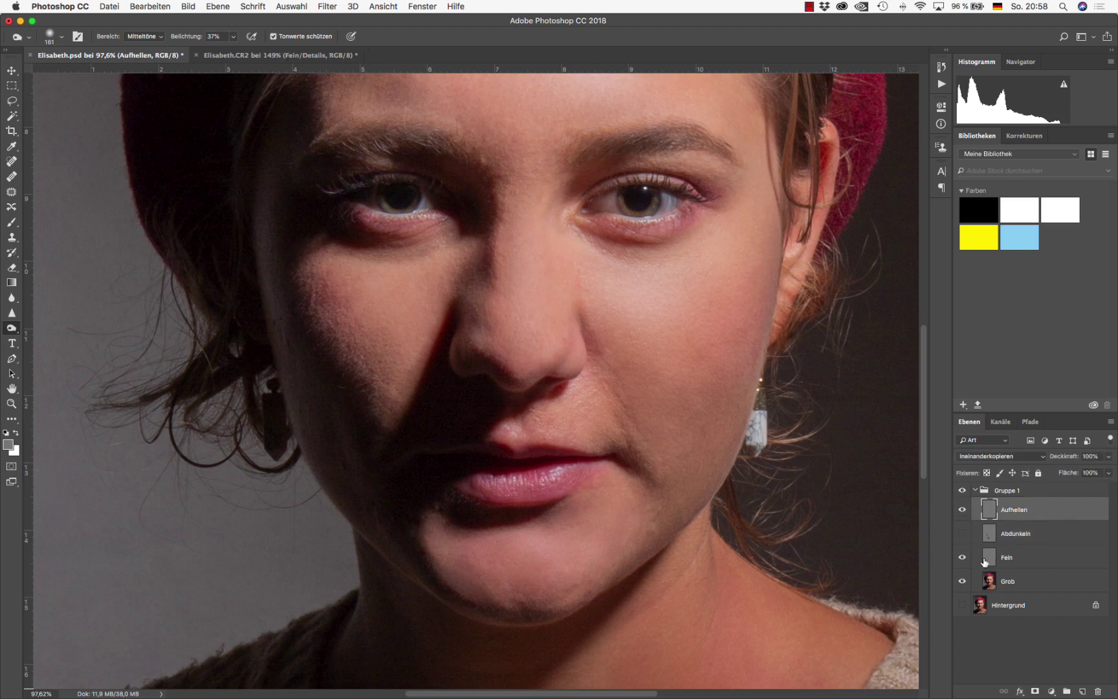
{"action": "left_click", "coordinate": [12, 328]}
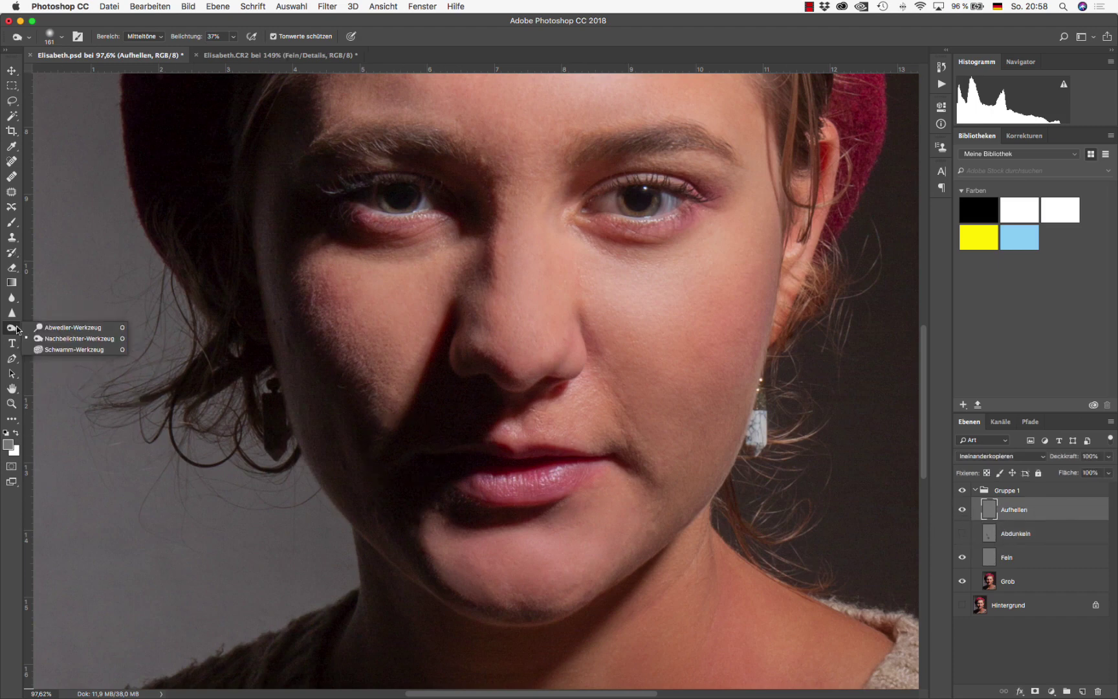
{"action": "left_click", "coordinate": [65, 324]}
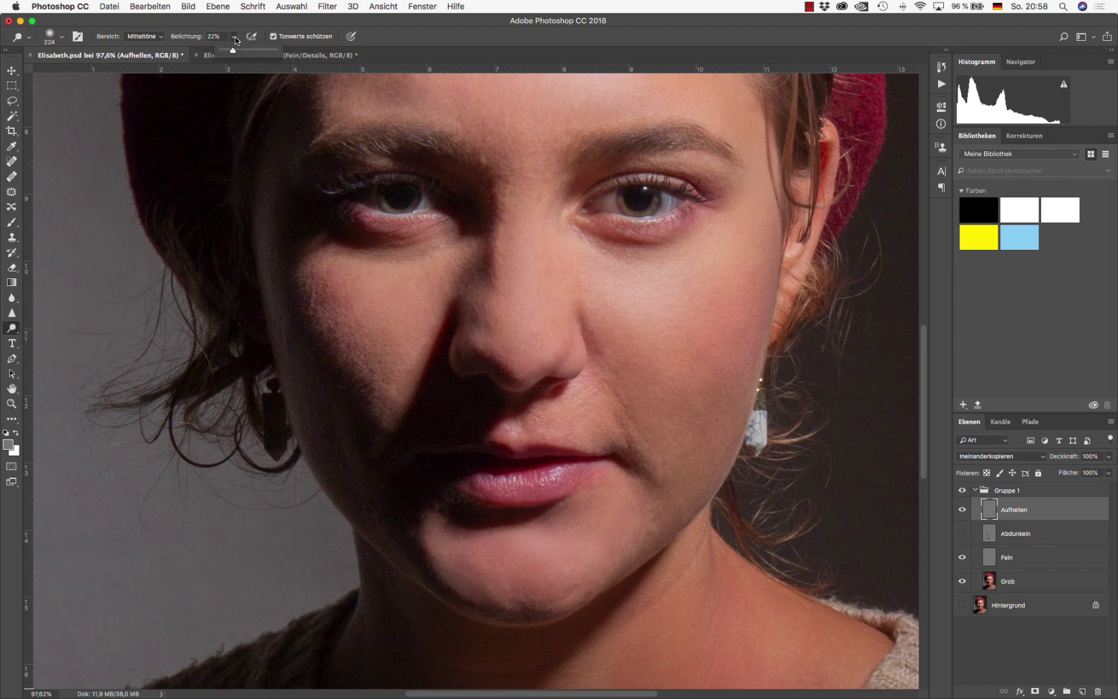
{"action": "left_click_drag", "start_coordinate": [239, 52], "coordinate": [235, 50]}
{"action": "left_click", "coordinate": [637, 285]}
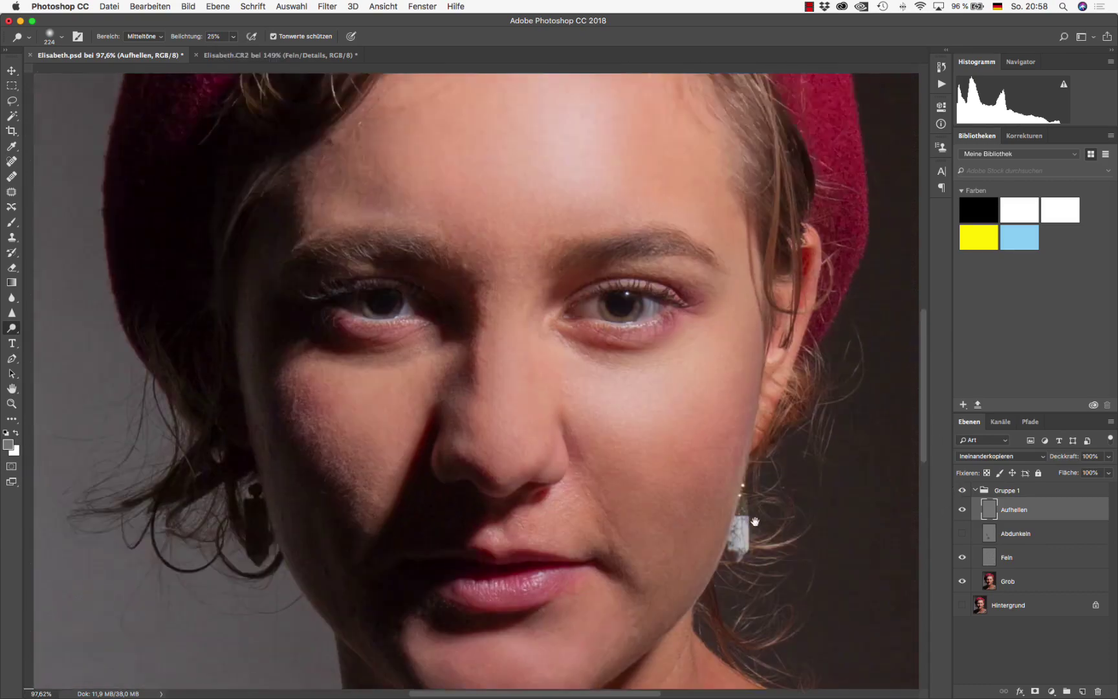
Brighten the forehead, nose bridge and cheeks with varying brush sizes, then deselect.
{"action": "left_click_drag", "start_coordinate": [782, 344], "coordinate": [753, 516]}
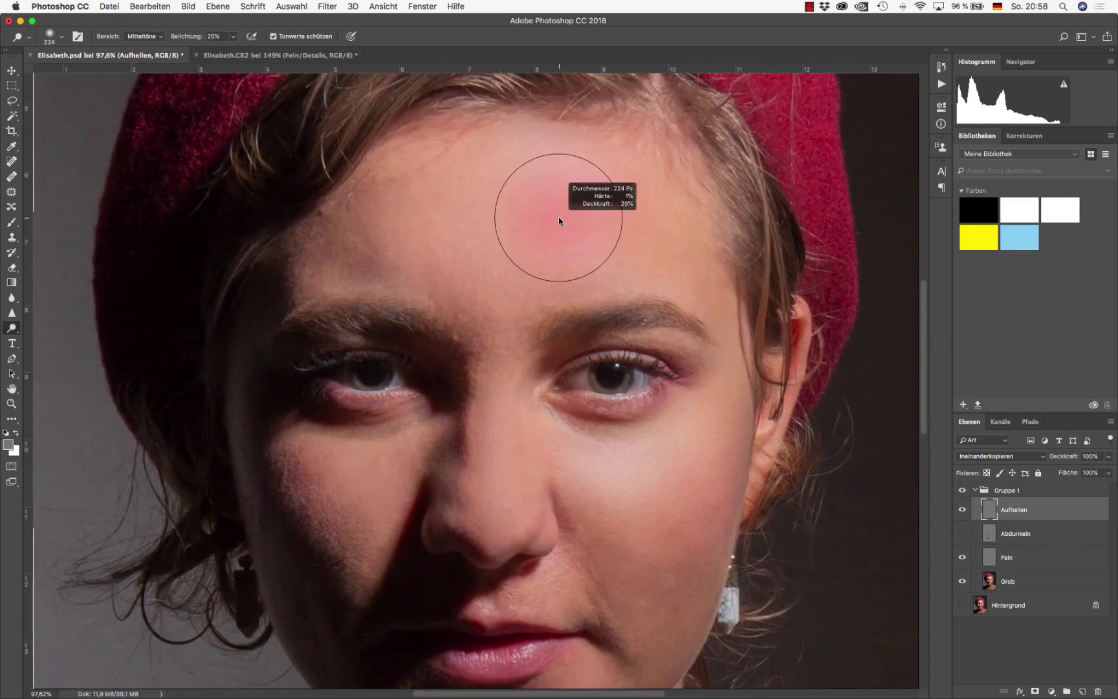
{"action": "mouse_move", "coordinate": [558, 217]}
{"action": "left_mouse_down"}
{"action": "mouse_move", "coordinate": [581, 219]}
{"action": "mouse_move", "coordinate": [550, 215]}
{"action": "left_mouse_up"}
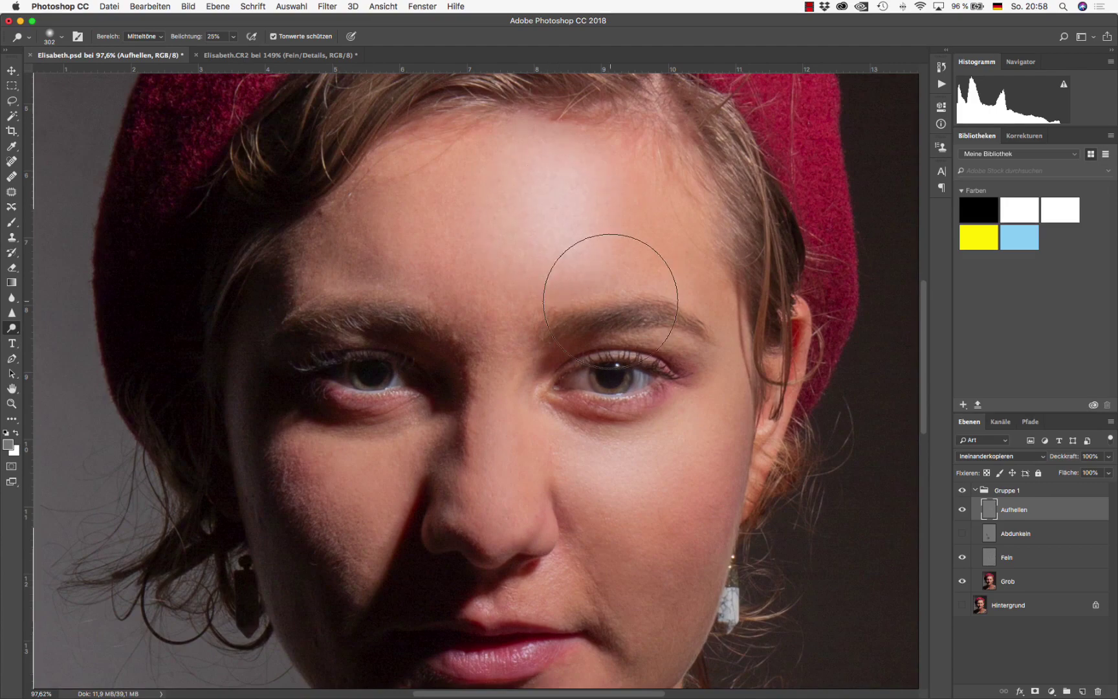
{"action": "scroll", "coordinate": [608, 303], "scroll_direction": "up", "scroll_amount": 3}
{"action": "scroll", "coordinate": [612, 300], "scroll_direction": "down", "scroll_amount": 6}
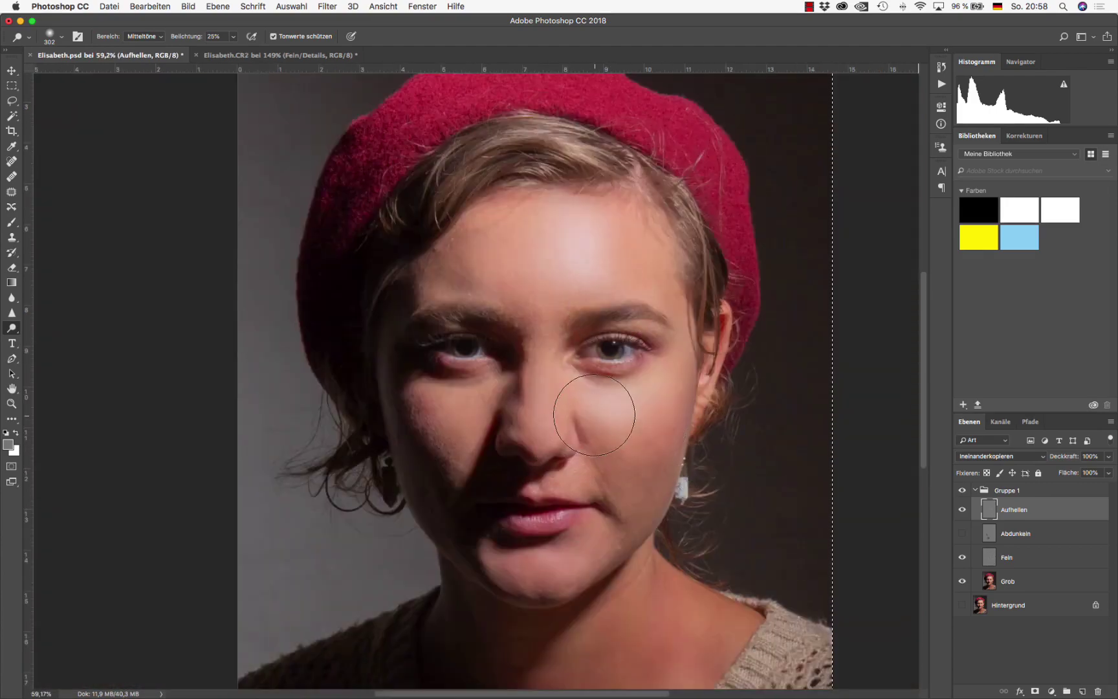
{"action": "left_click_drag", "start_coordinate": [594, 415], "coordinate": [567, 419]}
{"action": "left_click_drag", "start_coordinate": [604, 405], "coordinate": [596, 409]}
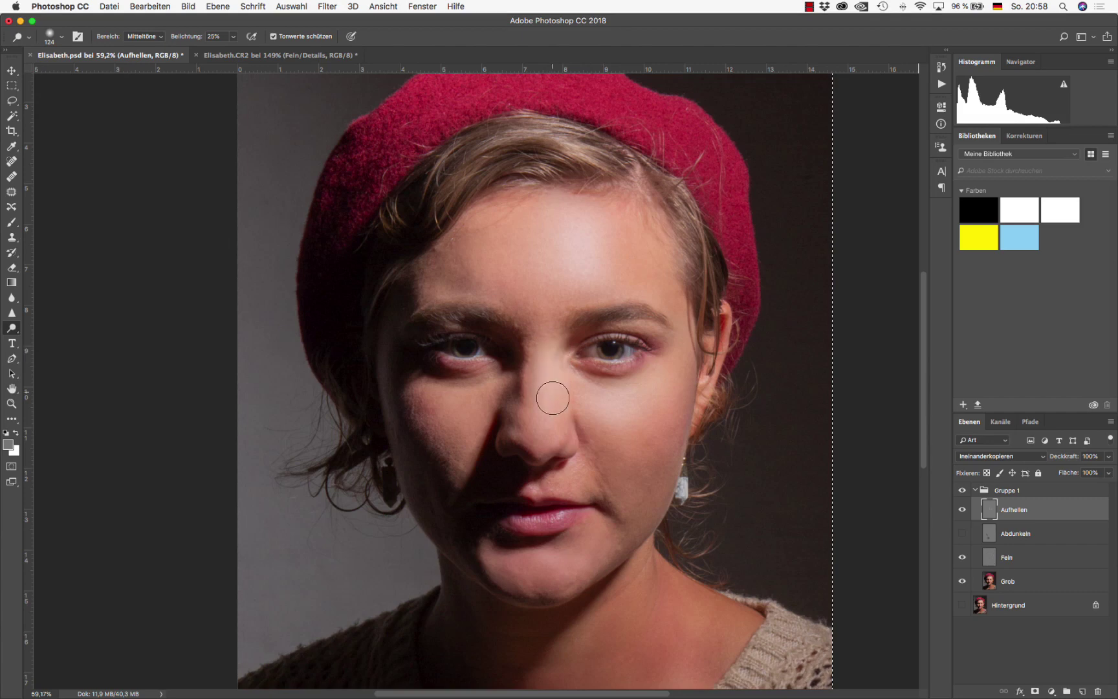
{"action": "left_click_drag", "start_coordinate": [624, 412], "coordinate": [616, 415]}
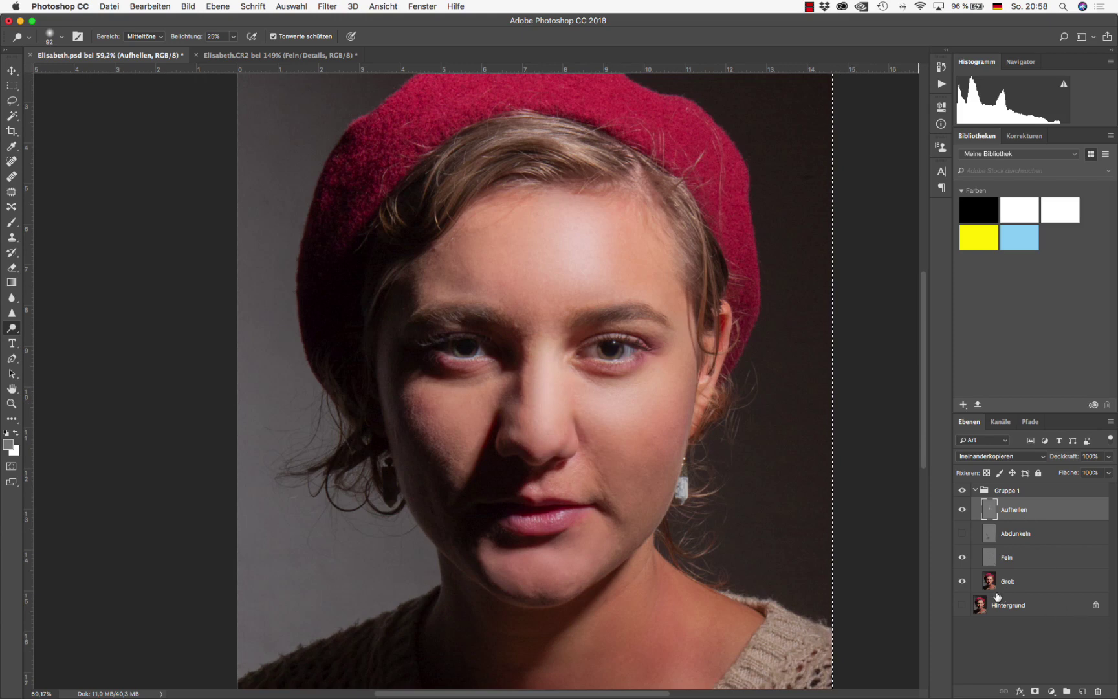
{"action": "left_click_drag", "start_coordinate": [702, 515], "coordinate": [699, 498]}
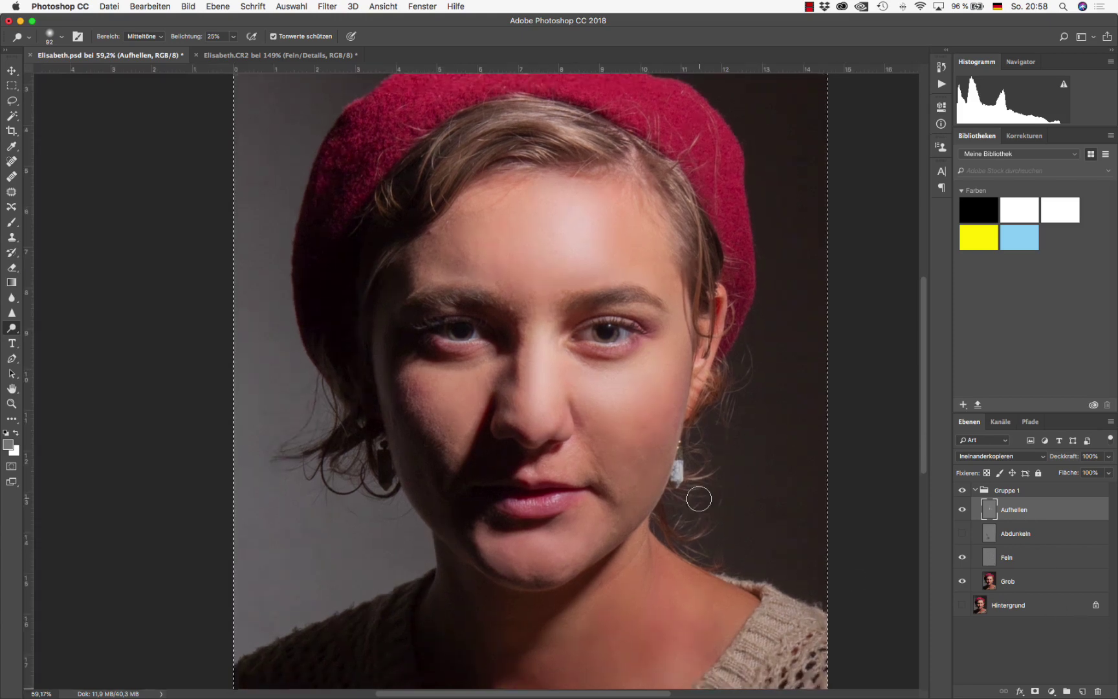
{"action": "key", "text": "super+d"}
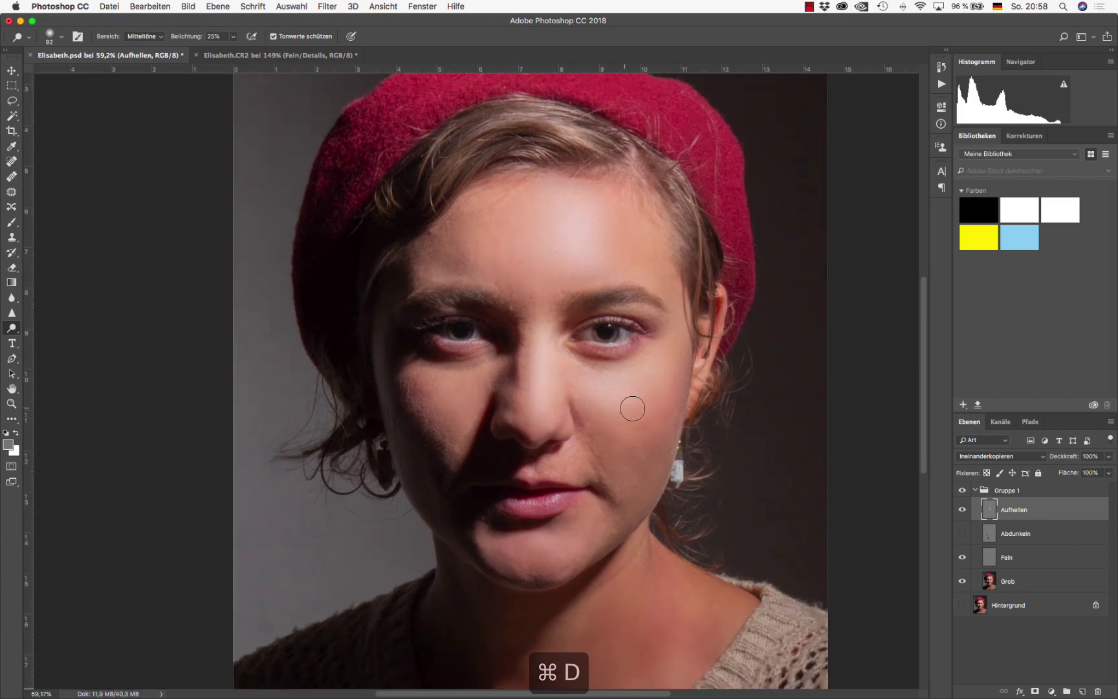
{"action": "scroll", "coordinate": [581, 347], "scroll_direction": "up", "scroll_amount": 3}
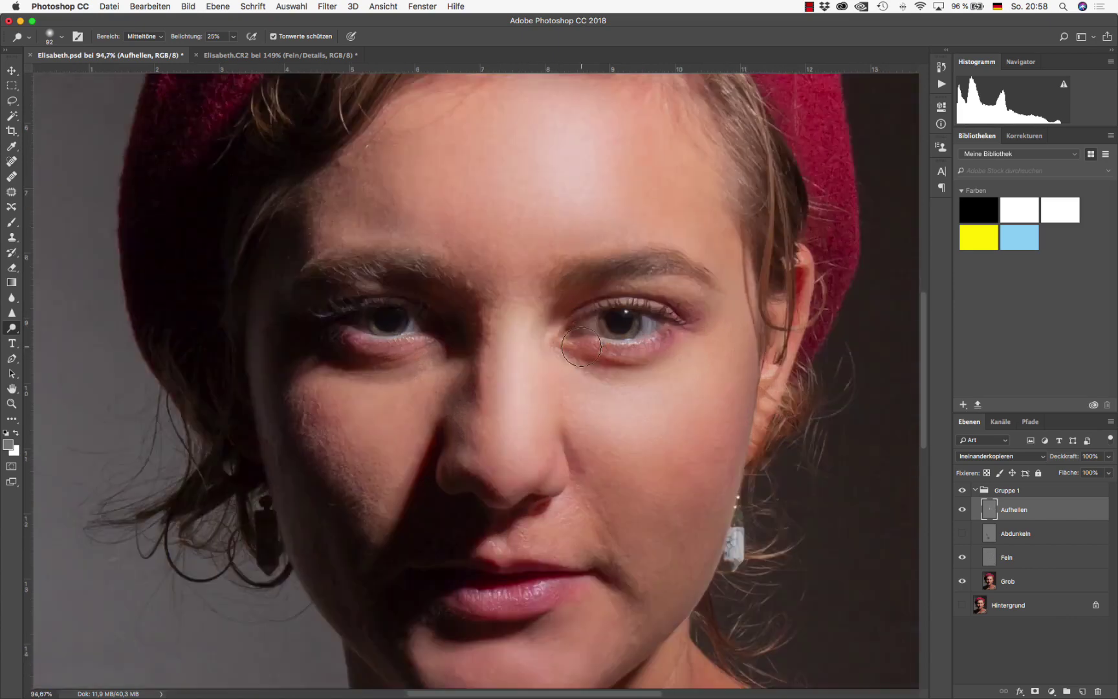
{"action": "scroll", "coordinate": [581, 346], "scroll_direction": "up", "scroll_amount": 3}
Enter Quick Mask with an iris-sized brush and turn off the pixel grid extras.
{"action": "left_click", "coordinate": [653, 315]}
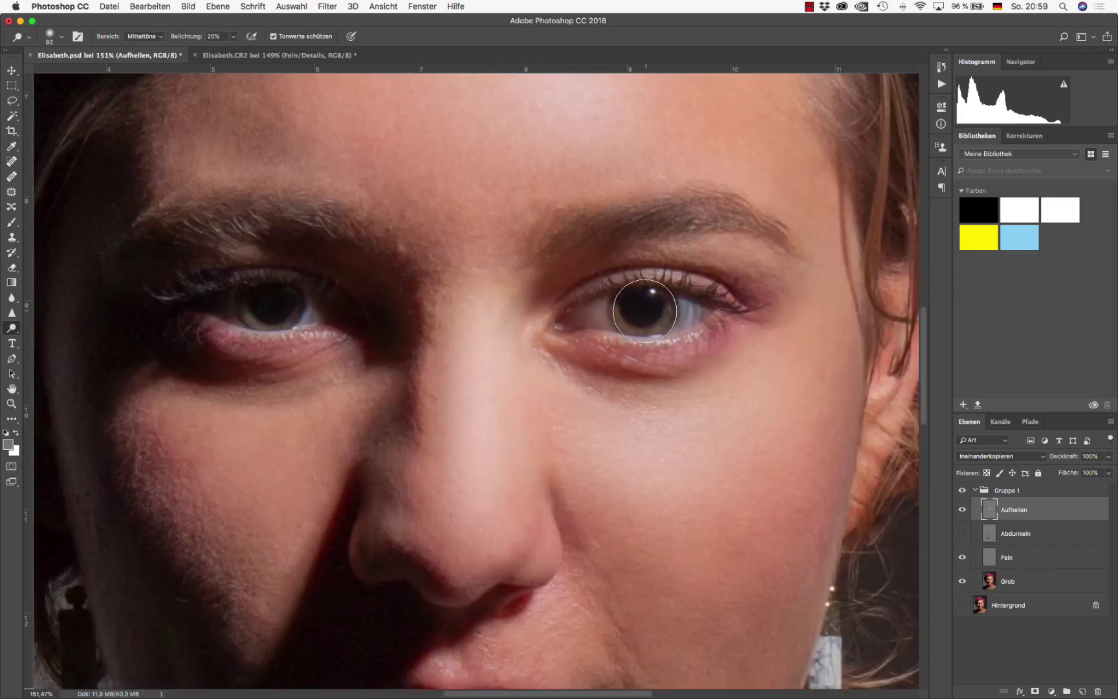
{"action": "left_click", "coordinate": [11, 467]}
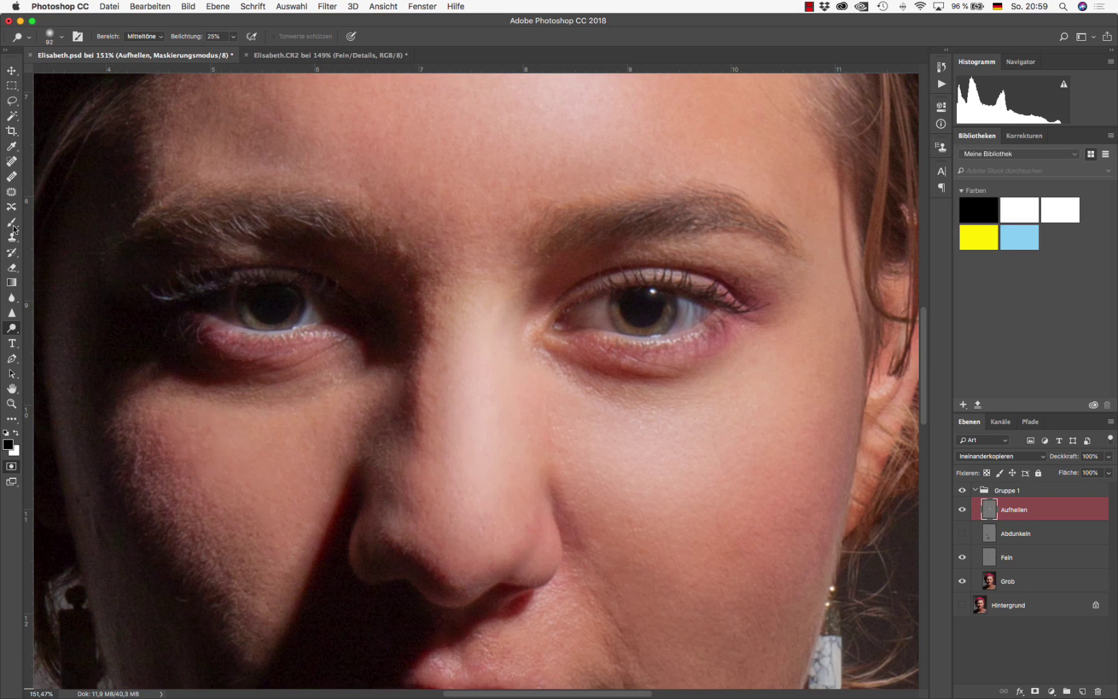
{"action": "key", "text": "b"}
{"action": "mouse_move", "coordinate": [667, 315]}
{"action": "left_mouse_down"}
{"action": "mouse_move", "coordinate": [641, 317]}
{"action": "mouse_move", "coordinate": [647, 330]}
{"action": "left_mouse_up"}
{"action": "scroll", "coordinate": [653, 307], "scroll_direction": "up", "scroll_amount": 3}
{"action": "scroll", "coordinate": [661, 293], "scroll_direction": "up", "scroll_amount": 3}
{"action": "scroll", "coordinate": [662, 293], "scroll_direction": "up", "scroll_amount": 2}
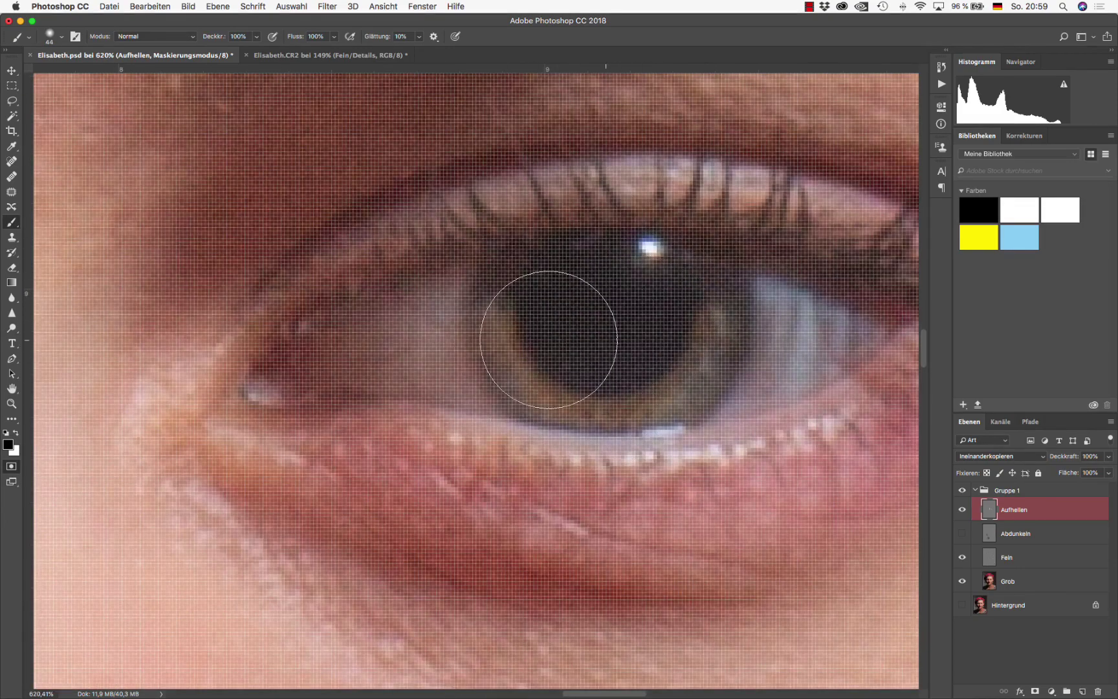
{"action": "left_click", "coordinate": [382, 7]}
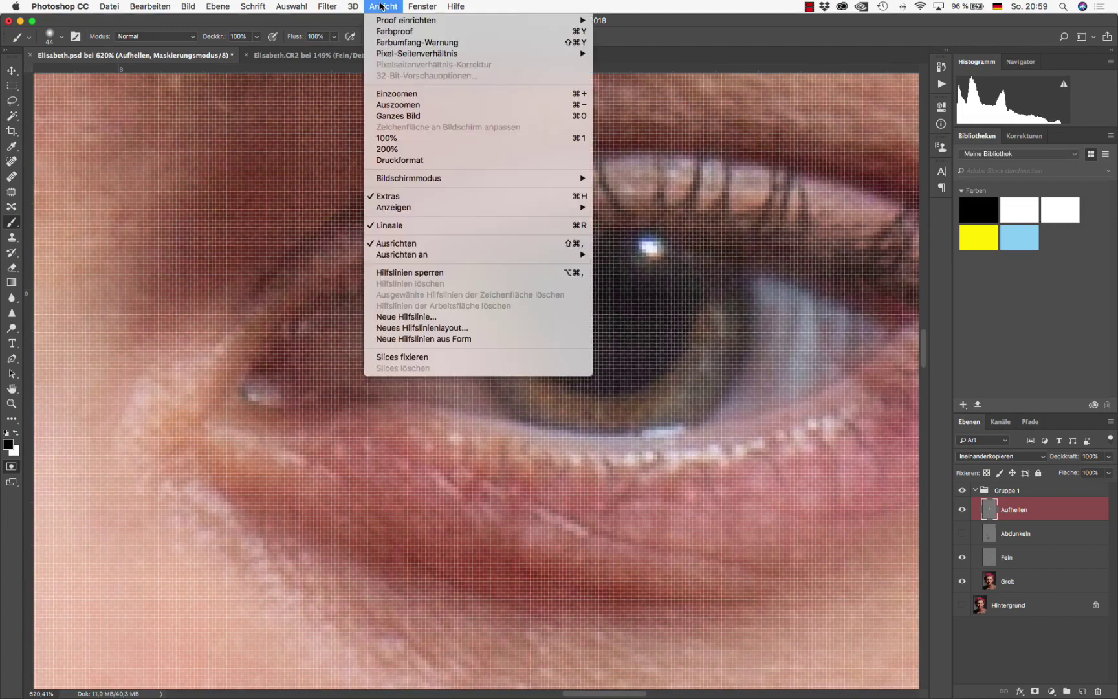
{"action": "left_click", "coordinate": [417, 197]}
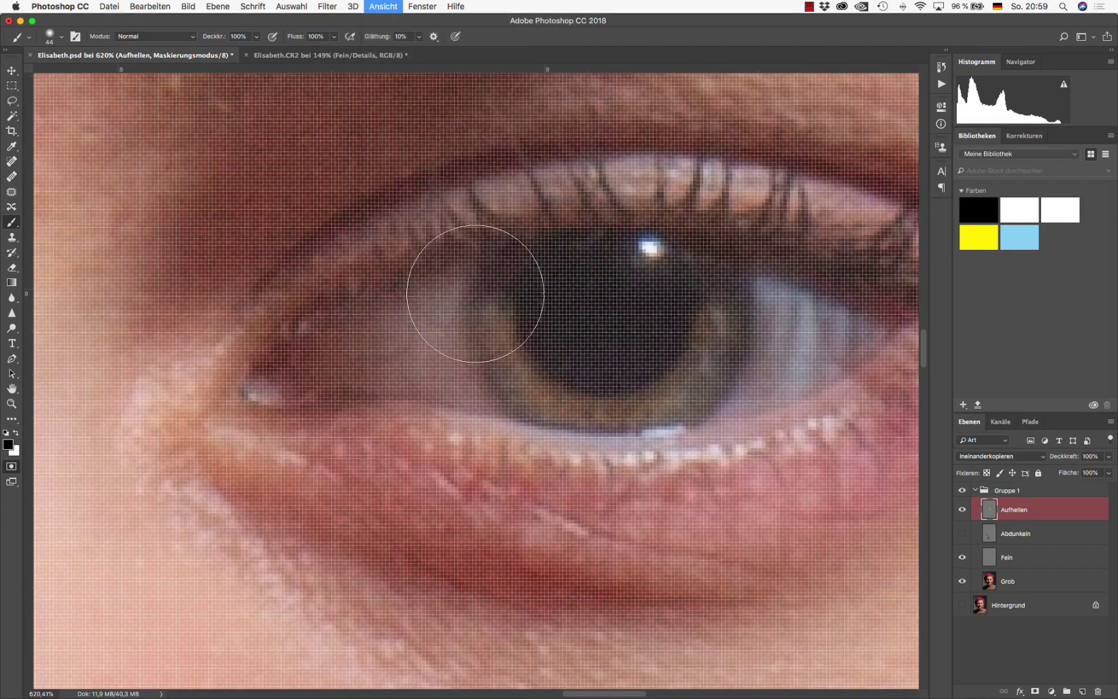
Paint the mask over the right and left irises, then convert it to a selection.
{"action": "mouse_move", "coordinate": [588, 356]}
{"action": "left_mouse_down"}
{"action": "mouse_move", "coordinate": [549, 360]}
{"action": "mouse_move", "coordinate": [572, 339]}
{"action": "mouse_move", "coordinate": [512, 344]}
{"action": "mouse_move", "coordinate": [504, 322]}
{"action": "mouse_move", "coordinate": [559, 391]}
{"action": "mouse_move", "coordinate": [626, 396]}
{"action": "mouse_move", "coordinate": [692, 366]}
{"action": "left_mouse_up"}
{"action": "mouse_move", "coordinate": [688, 377]}
{"action": "left_mouse_down"}
{"action": "mouse_move", "coordinate": [656, 392]}
{"action": "mouse_move", "coordinate": [711, 327]}
{"action": "mouse_move", "coordinate": [714, 280]}
{"action": "mouse_move", "coordinate": [671, 263]}
{"action": "mouse_move", "coordinate": [574, 257]}
{"action": "mouse_move", "coordinate": [506, 291]}
{"action": "mouse_move", "coordinate": [619, 320]}
{"action": "mouse_move", "coordinate": [606, 349]}
{"action": "mouse_move", "coordinate": [659, 389]}
{"action": "mouse_move", "coordinate": [568, 396]}
{"action": "mouse_move", "coordinate": [634, 391]}
{"action": "mouse_move", "coordinate": [687, 372]}
{"action": "mouse_move", "coordinate": [713, 310]}
{"action": "left_mouse_up"}
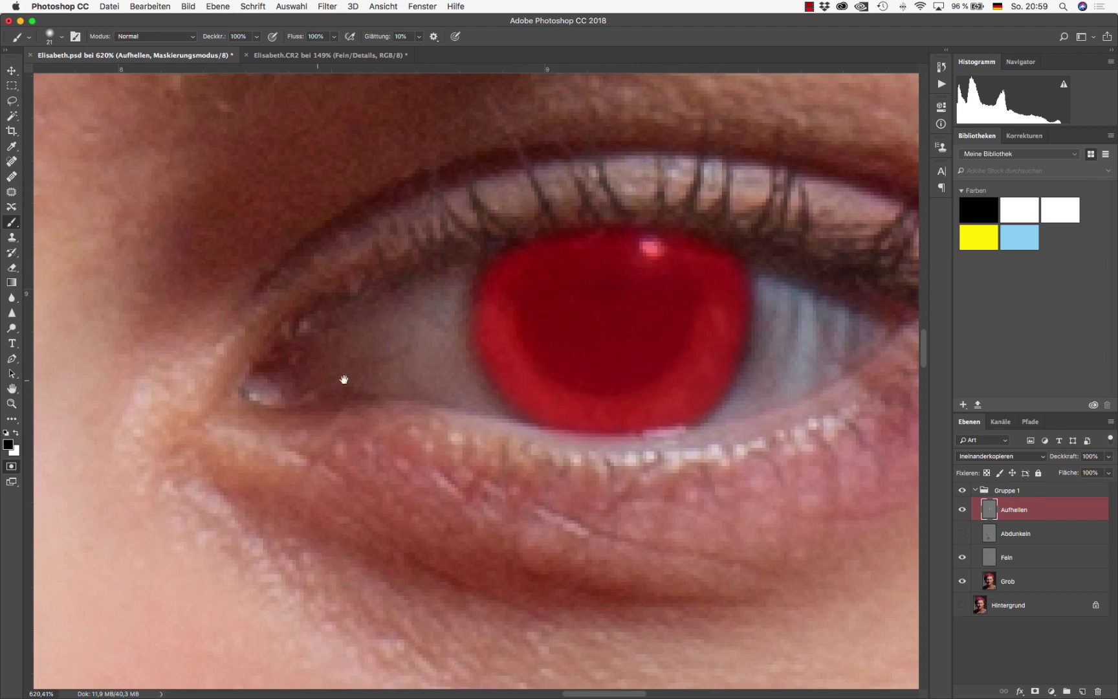
{"action": "left_click_drag", "start_coordinate": [341, 379], "coordinate": [761, 395]}
{"action": "left_click_drag", "start_coordinate": [529, 416], "coordinate": [749, 422]}
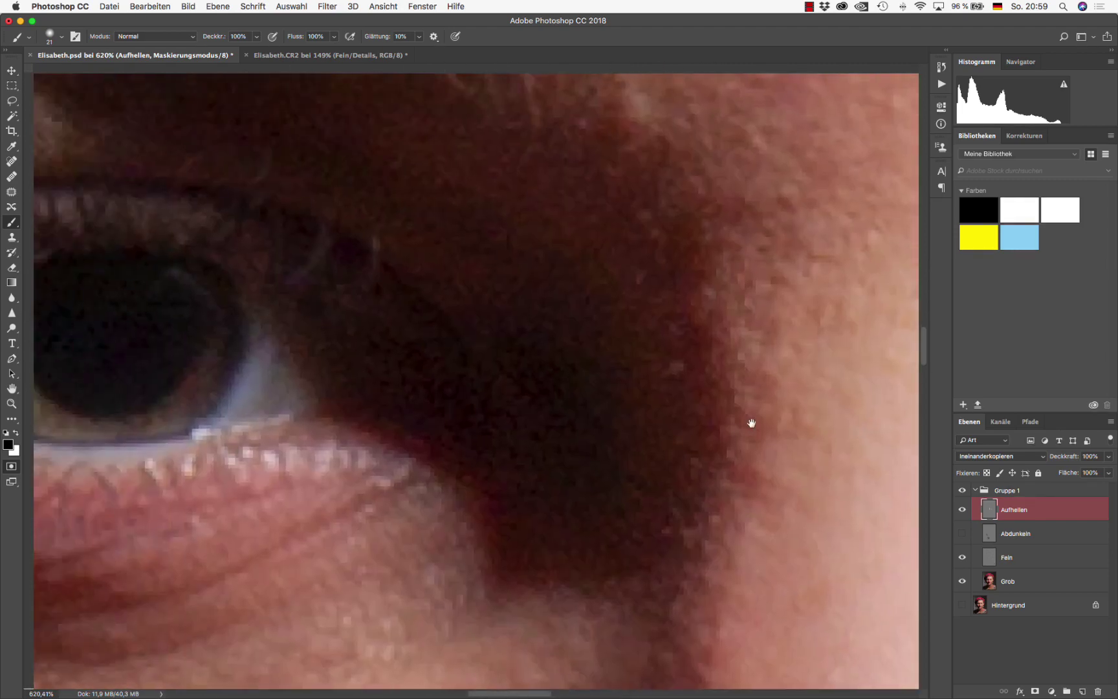
{"action": "left_click_drag", "start_coordinate": [362, 412], "coordinate": [464, 439]}
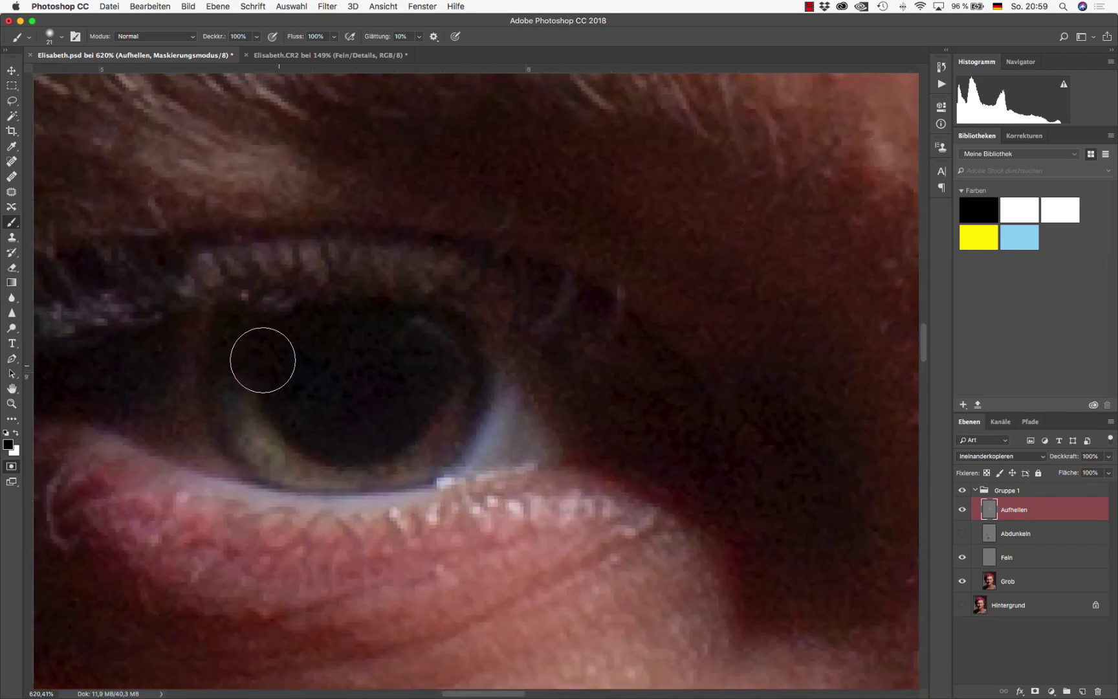
{"action": "mouse_move", "coordinate": [238, 343]}
{"action": "left_mouse_down"}
{"action": "mouse_move", "coordinate": [255, 432]}
{"action": "mouse_move", "coordinate": [329, 460]}
{"action": "mouse_move", "coordinate": [418, 446]}
{"action": "mouse_move", "coordinate": [454, 389]}
{"action": "mouse_move", "coordinate": [452, 367]}
{"action": "mouse_move", "coordinate": [374, 341]}
{"action": "mouse_move", "coordinate": [282, 352]}
{"action": "mouse_move", "coordinate": [390, 387]}
{"action": "mouse_move", "coordinate": [288, 412]}
{"action": "mouse_move", "coordinate": [416, 381]}
{"action": "mouse_move", "coordinate": [270, 375]}
{"action": "mouse_move", "coordinate": [259, 340]}
{"action": "mouse_move", "coordinate": [280, 344]}
{"action": "mouse_move", "coordinate": [315, 419]}
{"action": "mouse_move", "coordinate": [367, 425]}
{"action": "left_mouse_up"}
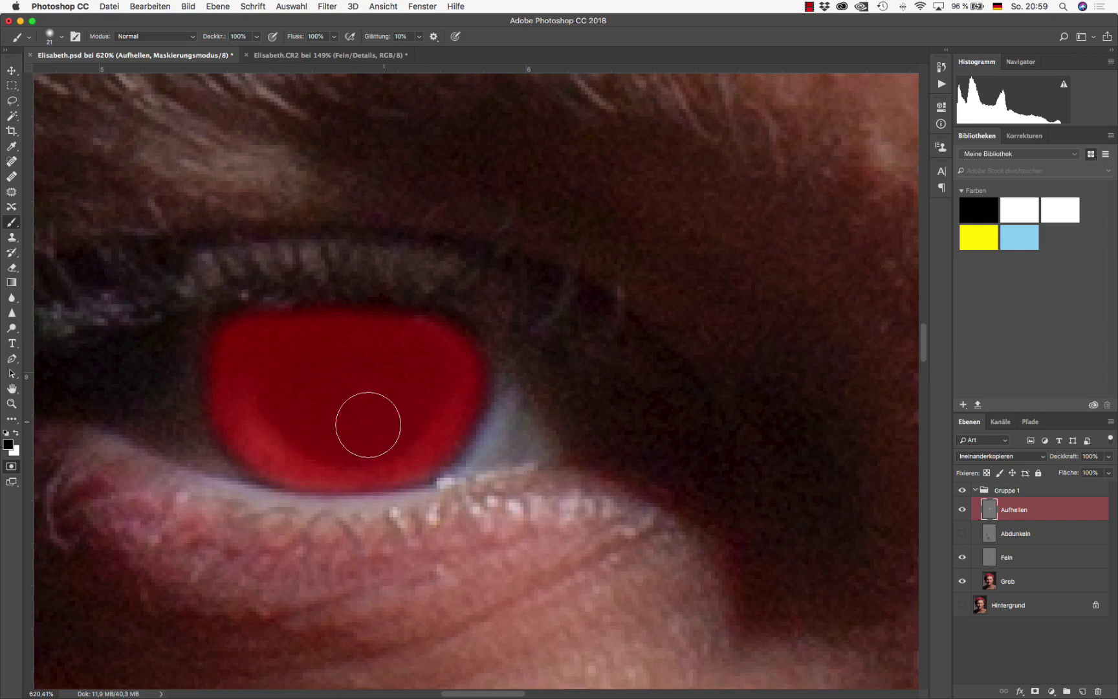
{"action": "left_click", "coordinate": [11, 467]}
Add a Hue/Saturation adjustment layer for the irises and invert its mask.
{"action": "scroll", "coordinate": [590, 428], "scroll_direction": "down", "scroll_amount": 3}
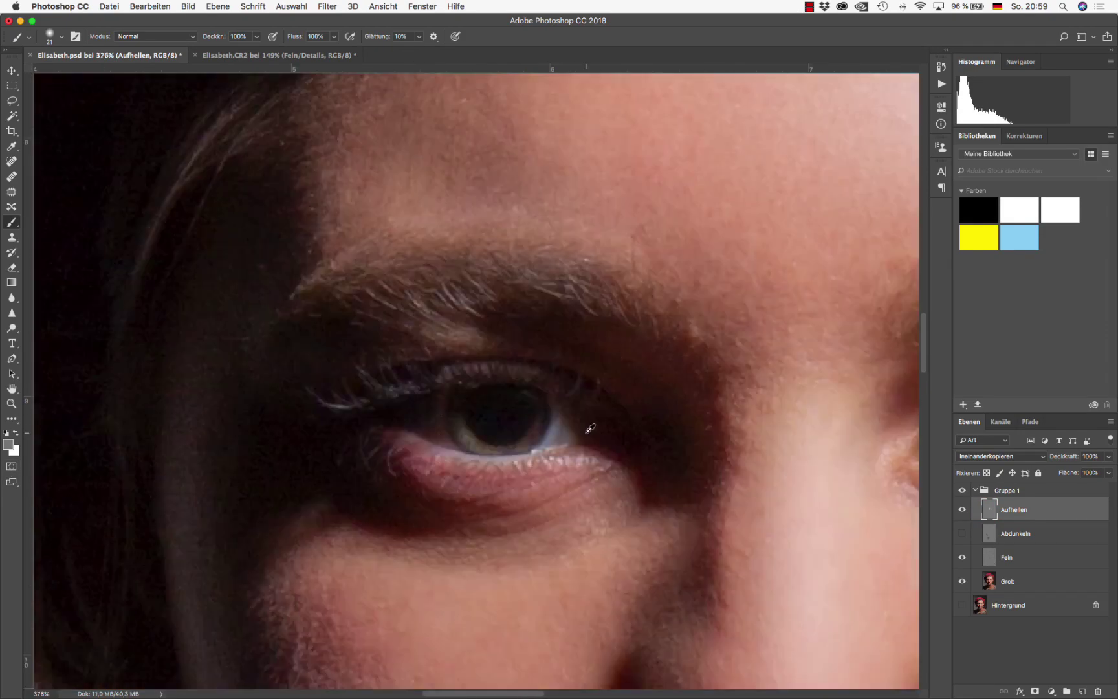
{"action": "scroll", "coordinate": [654, 455], "scroll_direction": "down", "scroll_amount": 5}
{"action": "scroll", "coordinate": [624, 450], "scroll_direction": "down", "scroll_amount": 1}
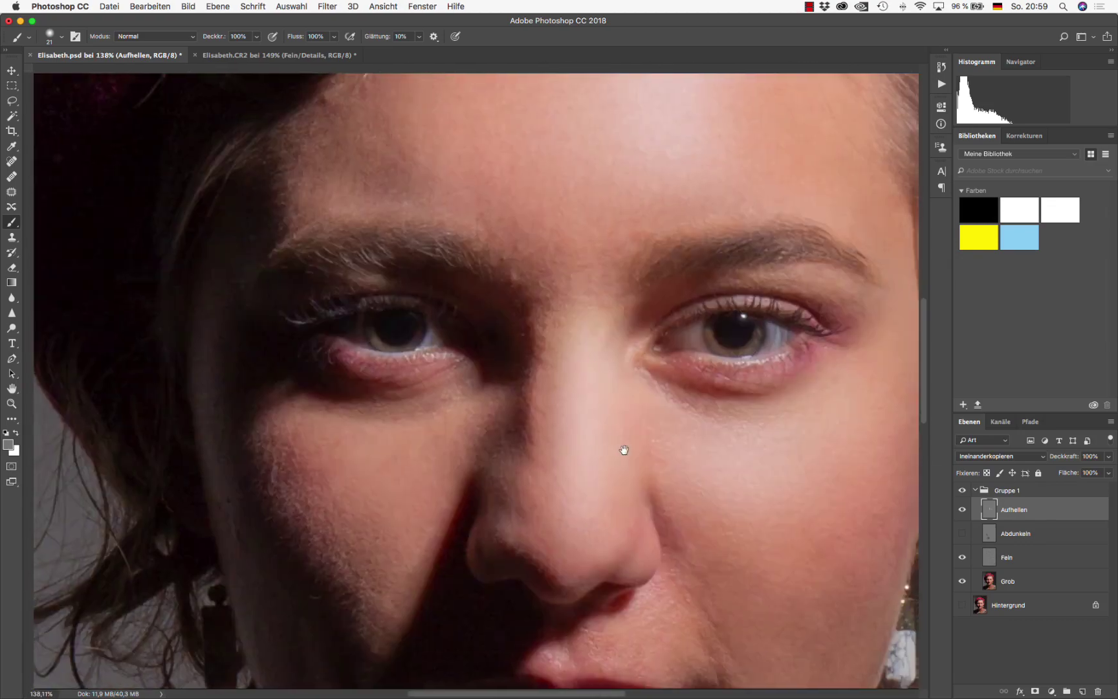
{"action": "left_click", "coordinate": [1050, 692]}
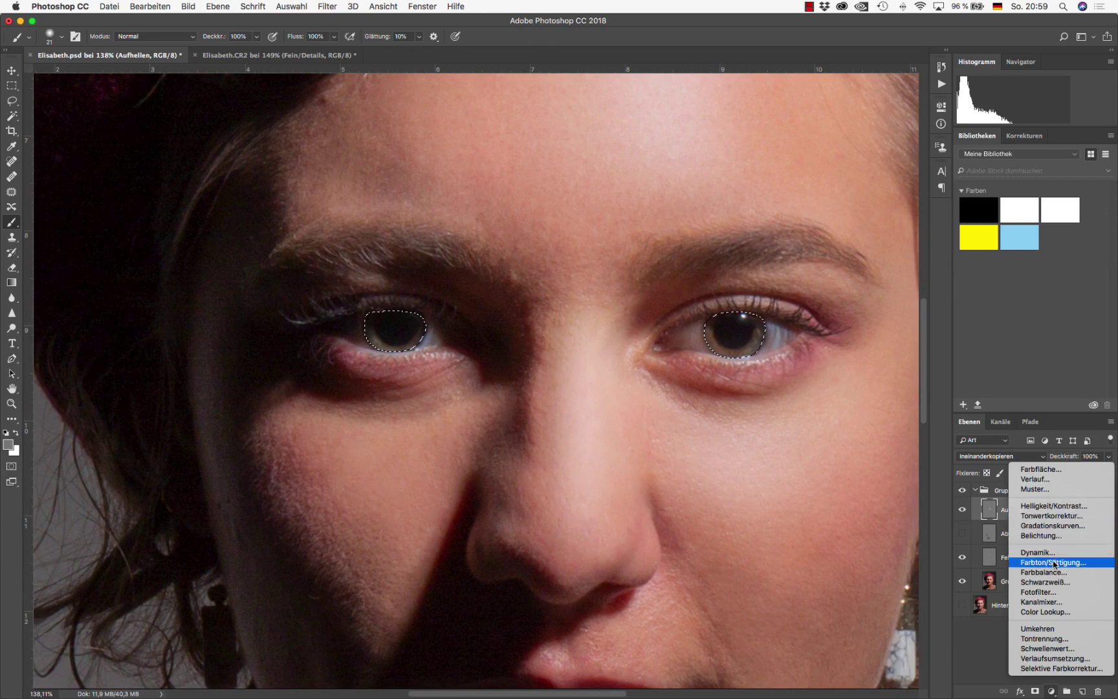
{"action": "left_click", "coordinate": [1033, 562]}
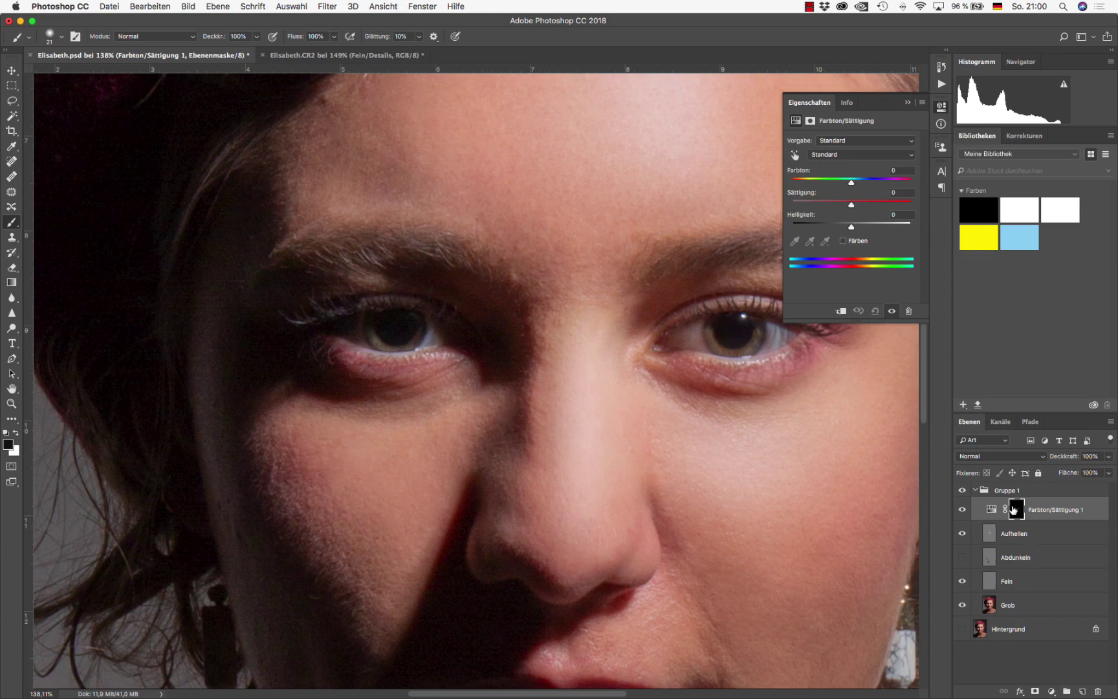
{"action": "left_click", "coordinate": [1013, 510]}
{"action": "key", "text": "super+i"}
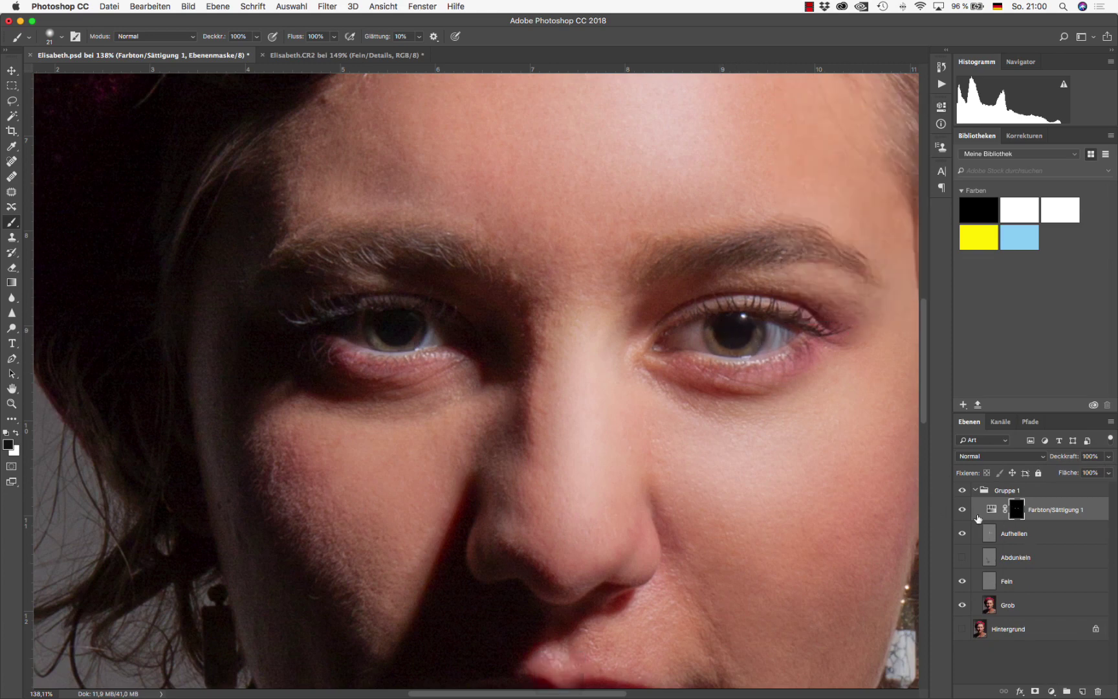
{"action": "double_click", "coordinate": [991, 509]}
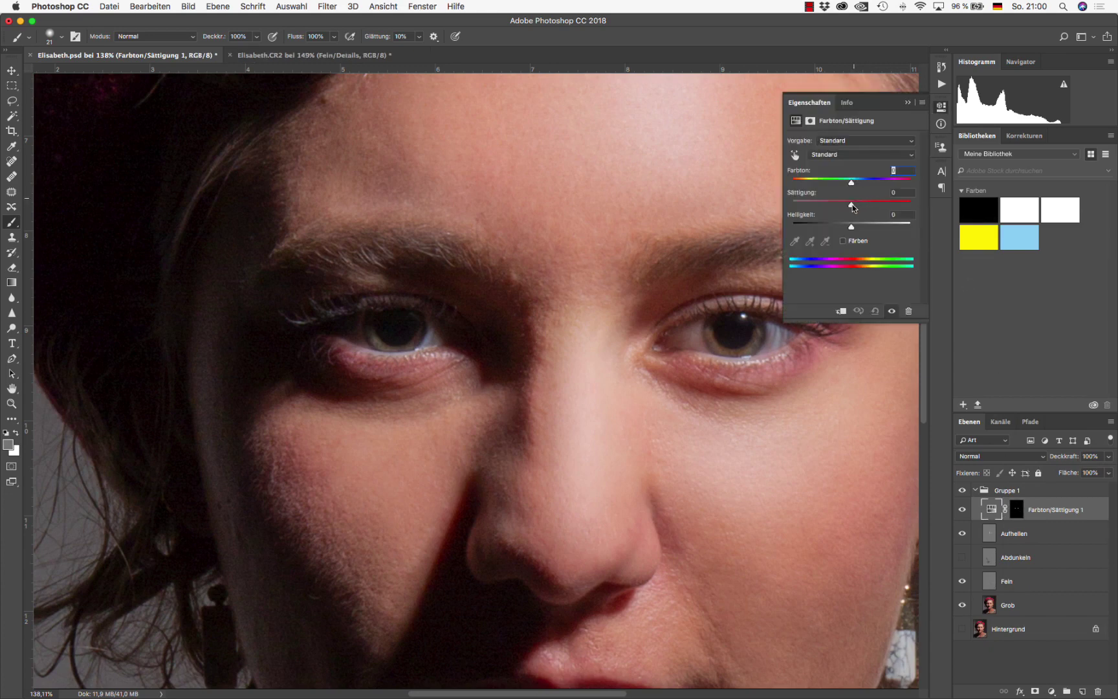
Set iris Saturation to +20 and Lightness to -27, then fit the portrait in view.
{"action": "mouse_move", "coordinate": [851, 205]}
{"action": "left_mouse_down"}
{"action": "mouse_move", "coordinate": [873, 206]}
{"action": "mouse_move", "coordinate": [865, 185]}
{"action": "left_mouse_up"}
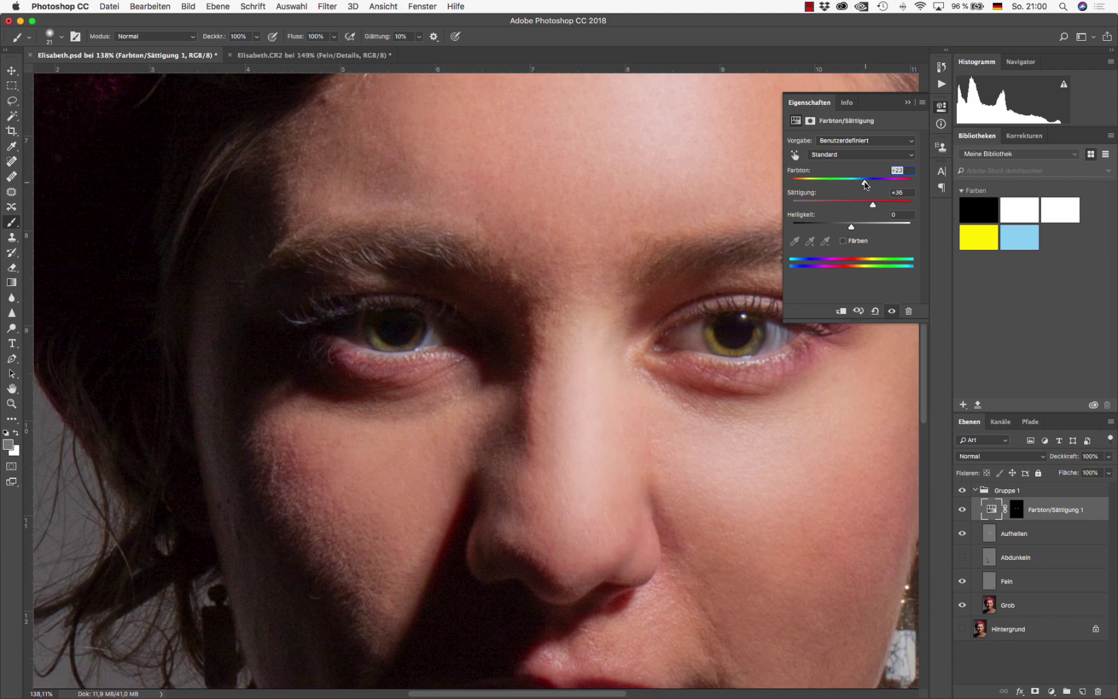
{"action": "left_click_drag", "start_coordinate": [853, 227], "coordinate": [835, 227]}
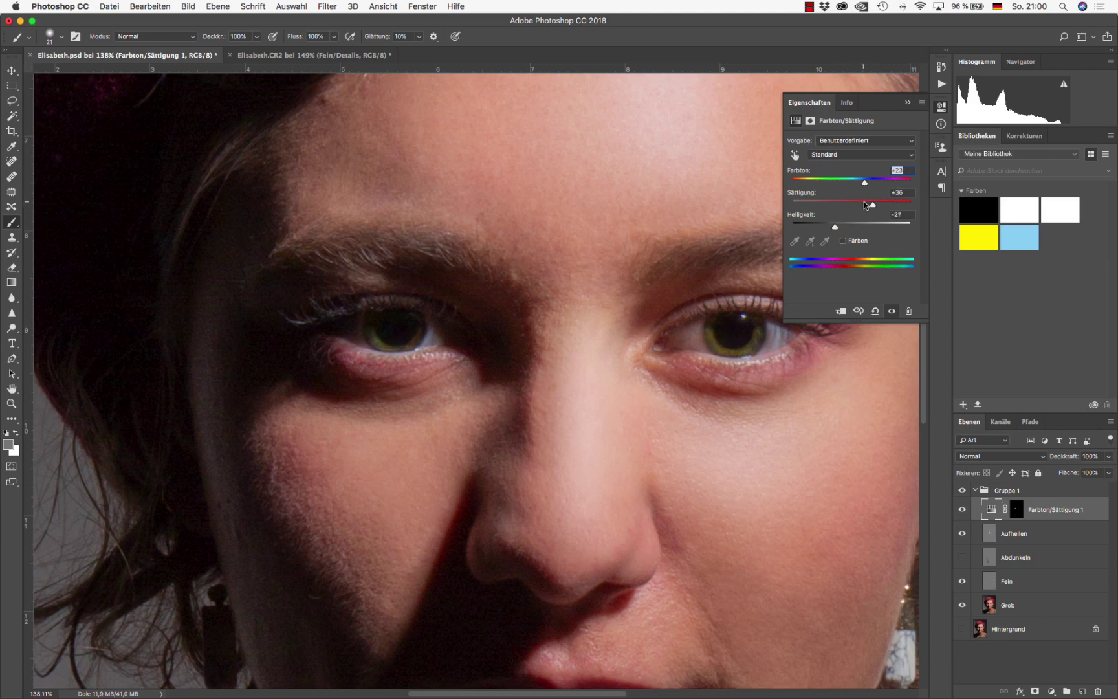
{"action": "left_click_drag", "start_coordinate": [873, 205], "coordinate": [859, 206]}
{"action": "key", "text": "super+0"}
{"action": "left_click_drag", "start_coordinate": [758, 435], "coordinate": [663, 396]}
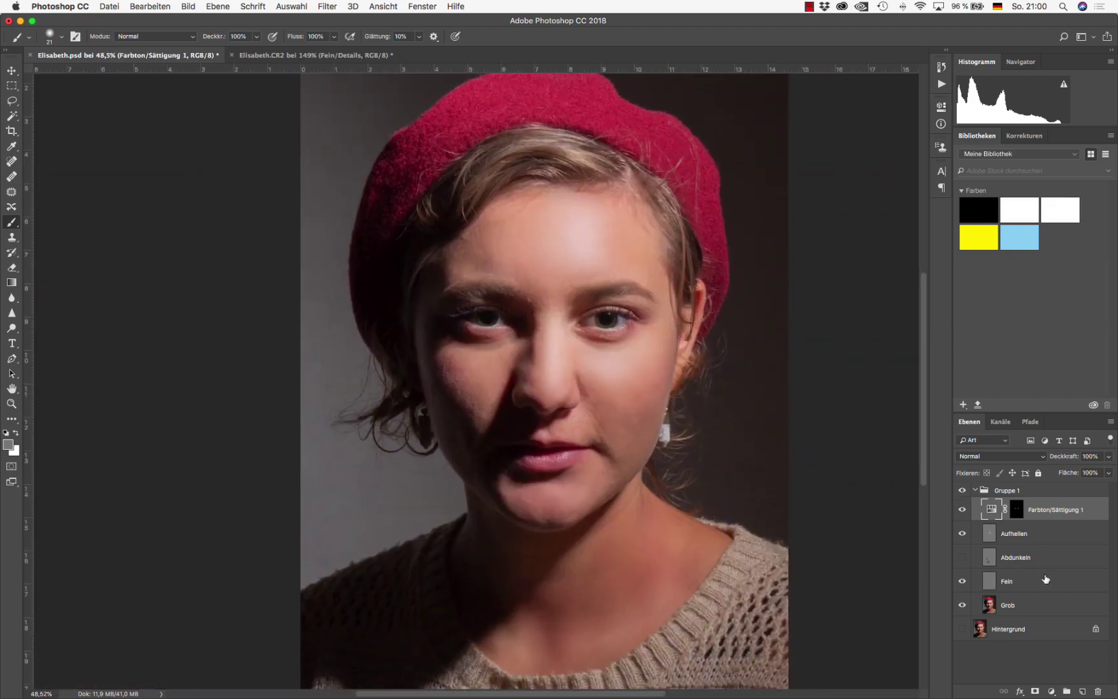
Add a Kurven 1 curves layer with a gentle S-curve (points 78/69 and 188/197).
{"action": "left_click", "coordinate": [1051, 691]}
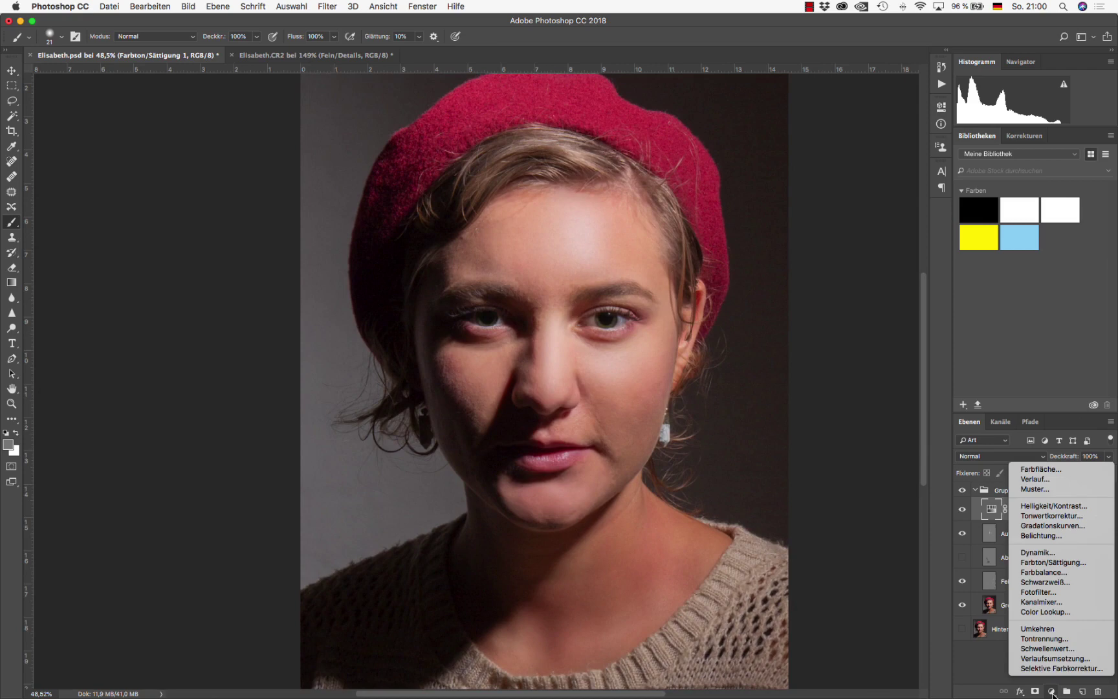
{"action": "left_click", "coordinate": [1051, 525]}
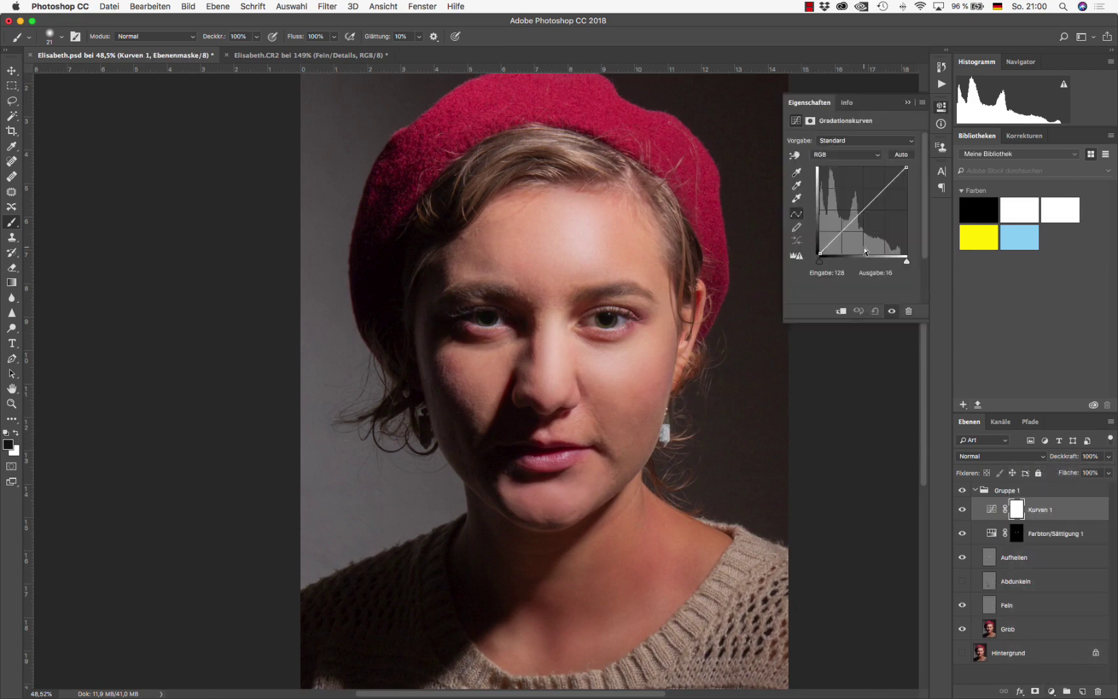
{"action": "left_click_drag", "start_coordinate": [845, 225], "coordinate": [846, 229]}
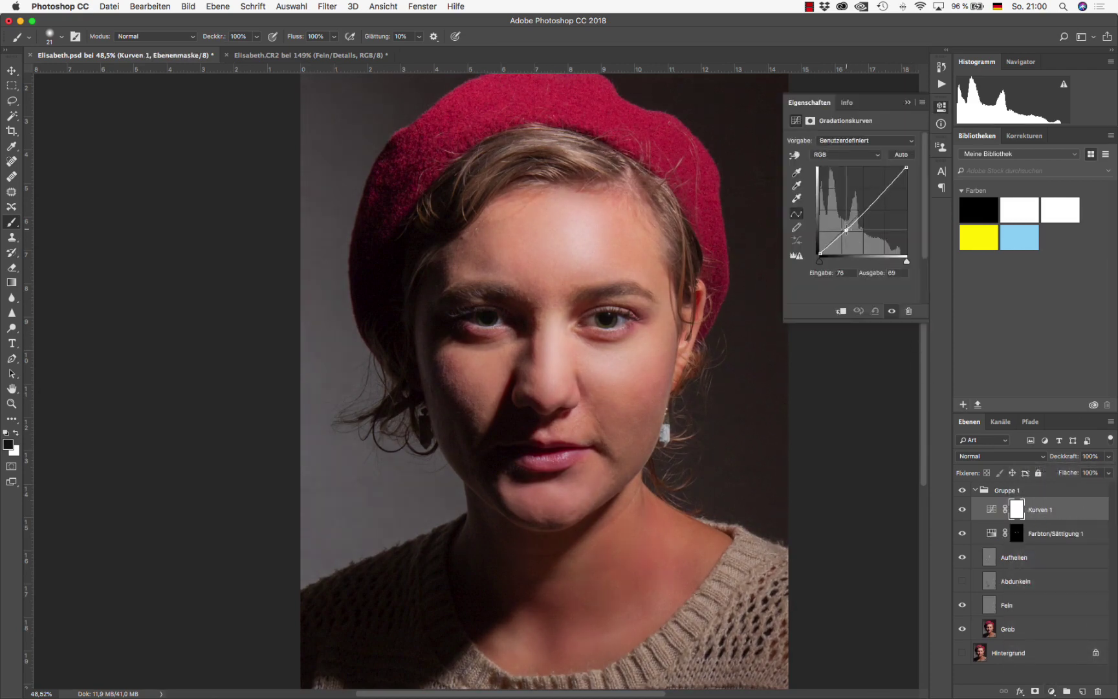
{"action": "left_click_drag", "start_coordinate": [884, 191], "coordinate": [884, 187]}
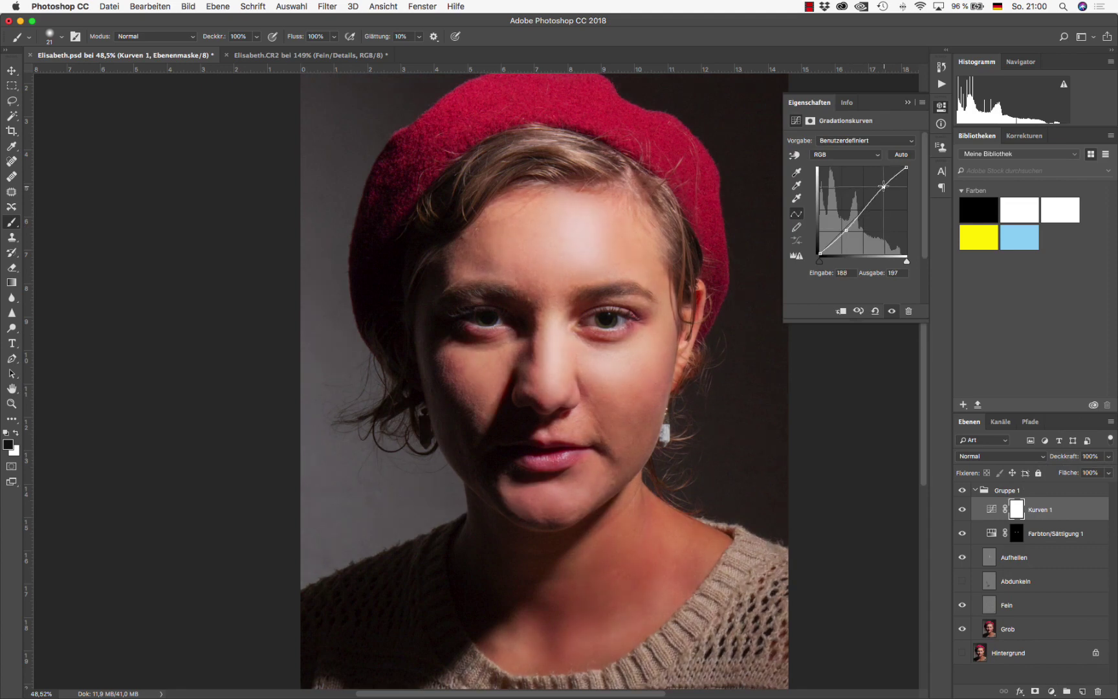
{"action": "left_click", "coordinate": [846, 231]}
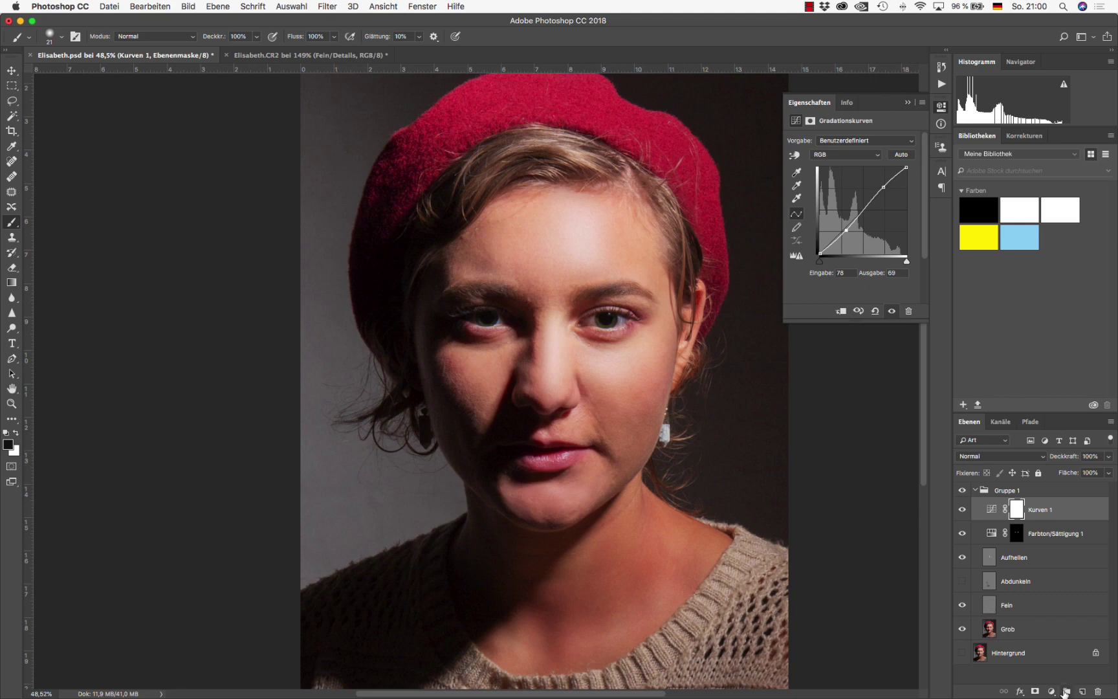
Add a second Hue/Saturation layer lowering Saturation to about -16.
{"action": "left_click", "coordinate": [1051, 692]}
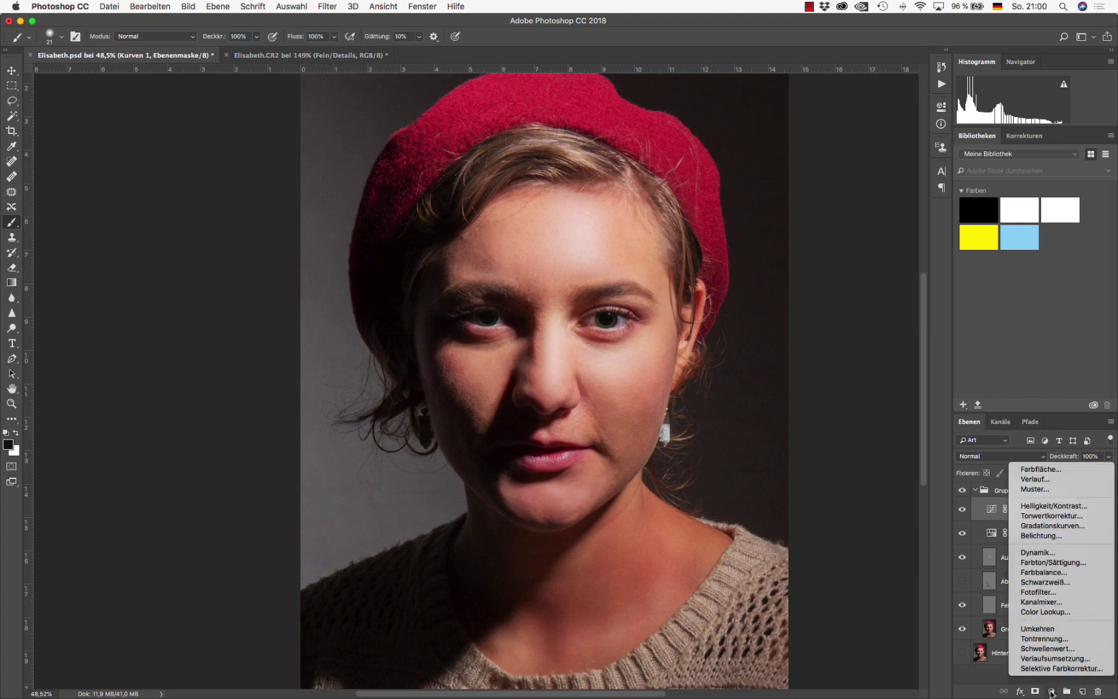
{"action": "left_click", "coordinate": [1066, 563]}
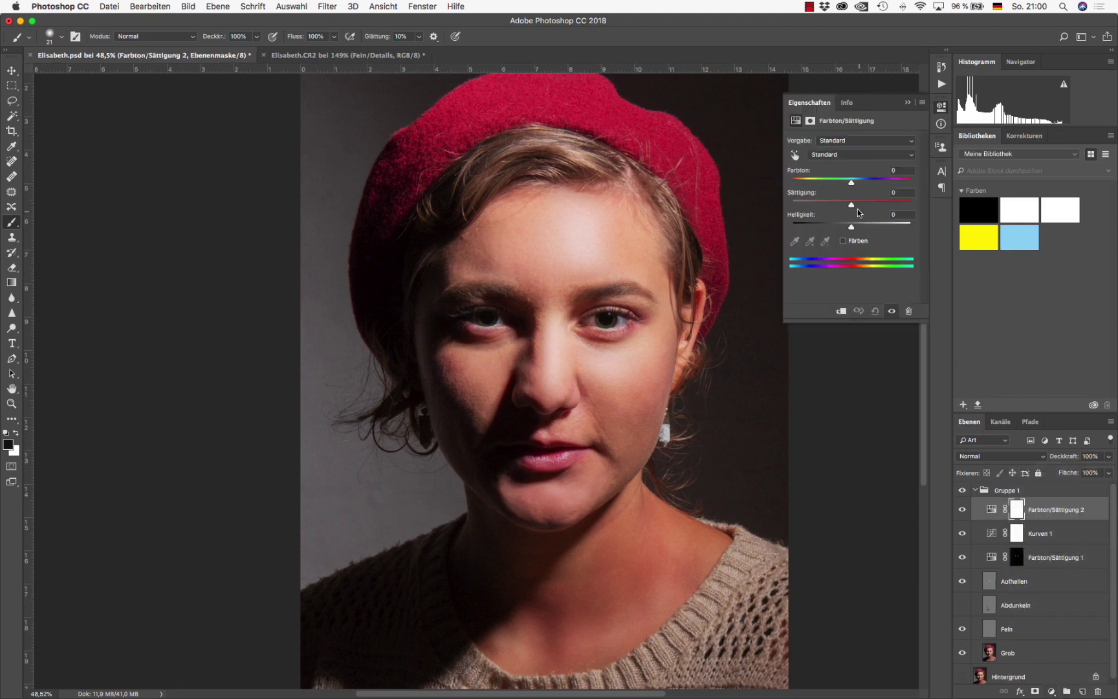
{"action": "left_click_drag", "start_coordinate": [852, 205], "coordinate": [842, 205]}
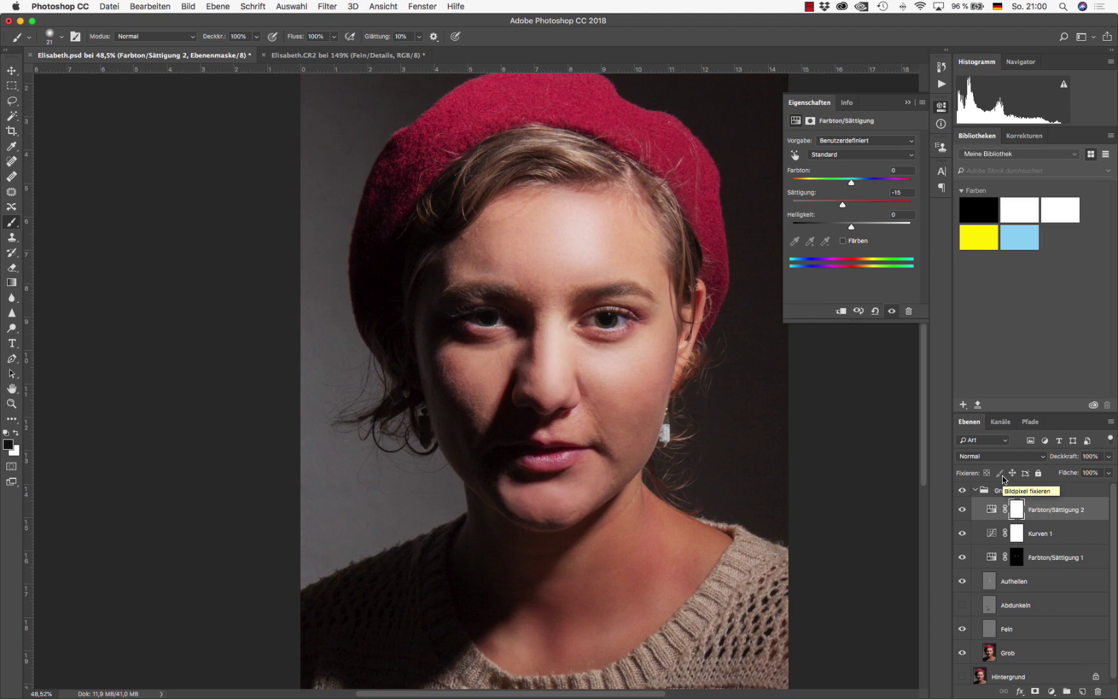
{"action": "left_click", "coordinate": [1033, 657]}
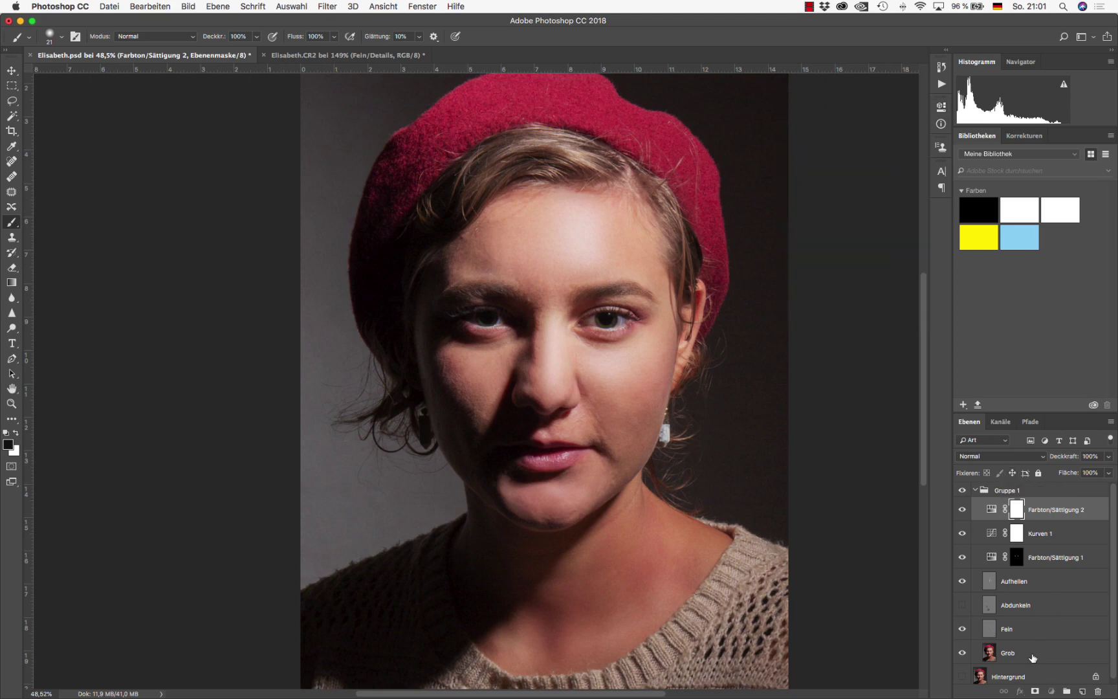
{"action": "left_click", "coordinate": [1047, 510], "text": "shift"}
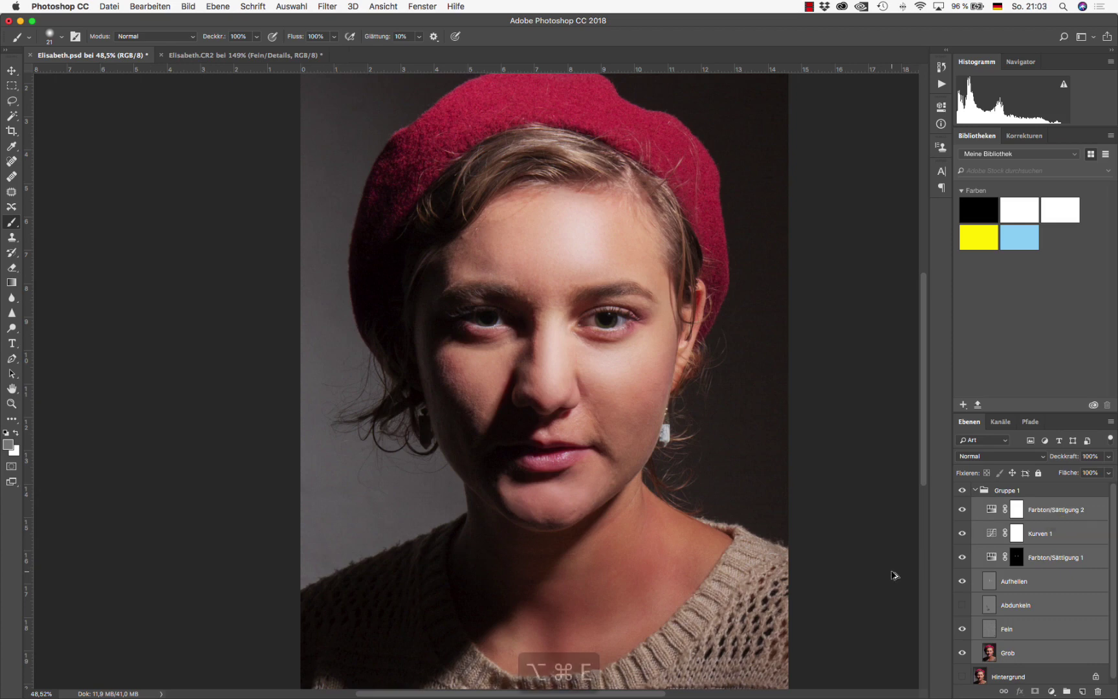
Stamp the visible layers into a new layer and apply Hochpass at about 4 pixels radius.
{"action": "key", "text": "alt+super+e"}
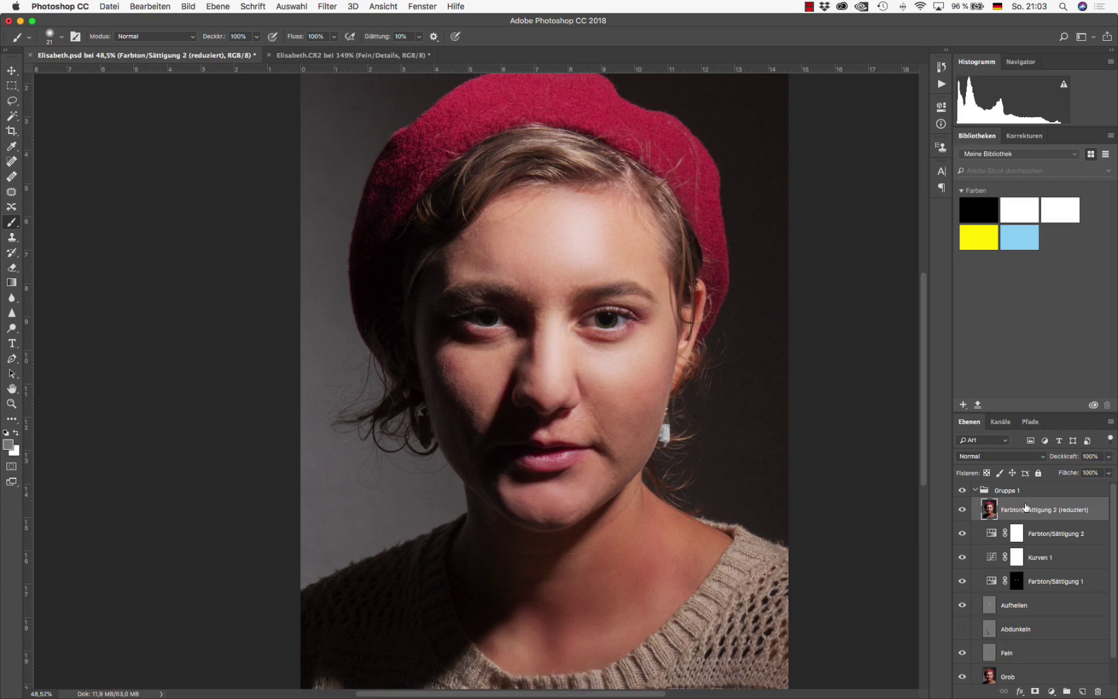
{"action": "left_click", "coordinate": [963, 509]}
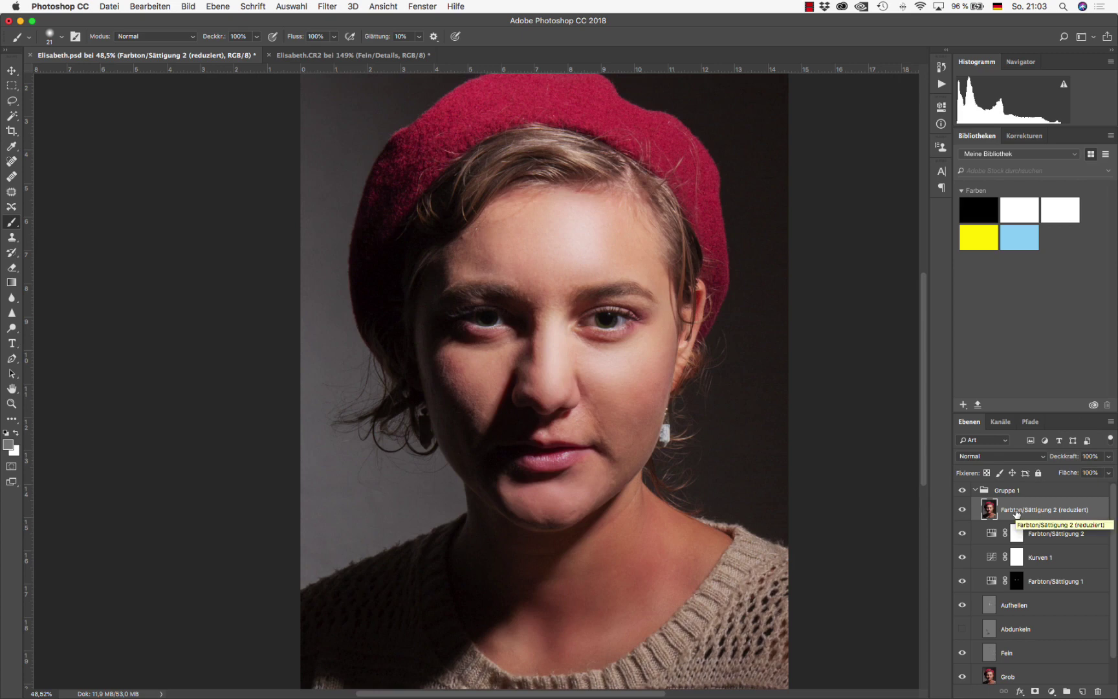
{"action": "left_click", "coordinate": [327, 6]}
{"action": "mouse_move", "coordinate": [352, 244]}
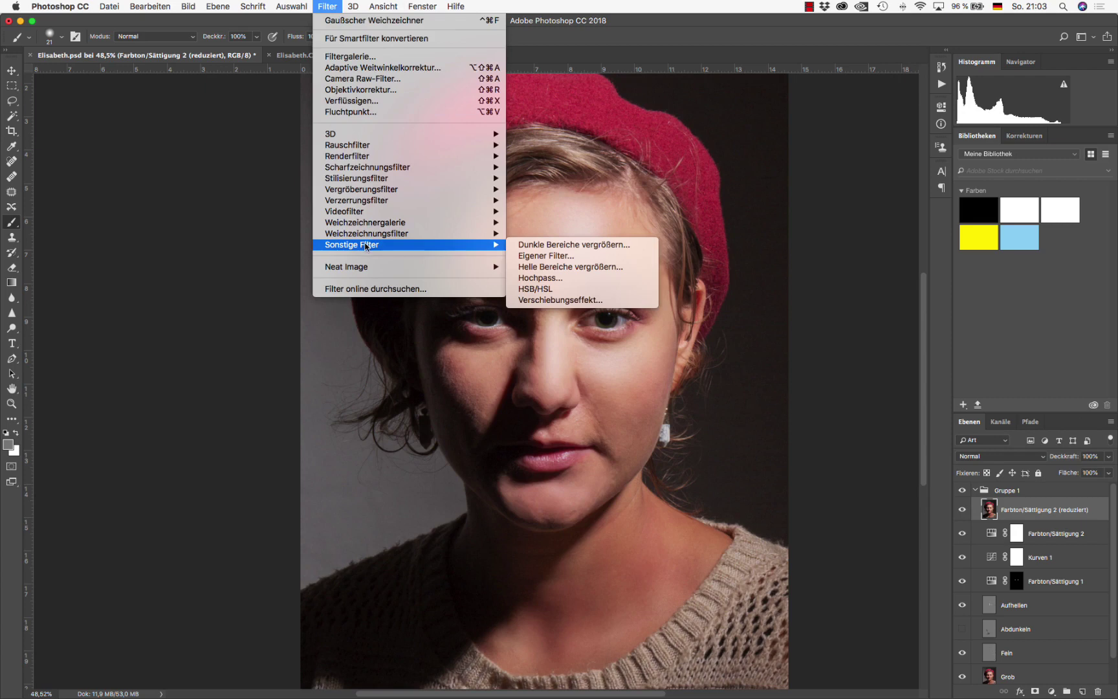
{"action": "left_click", "coordinate": [565, 278]}
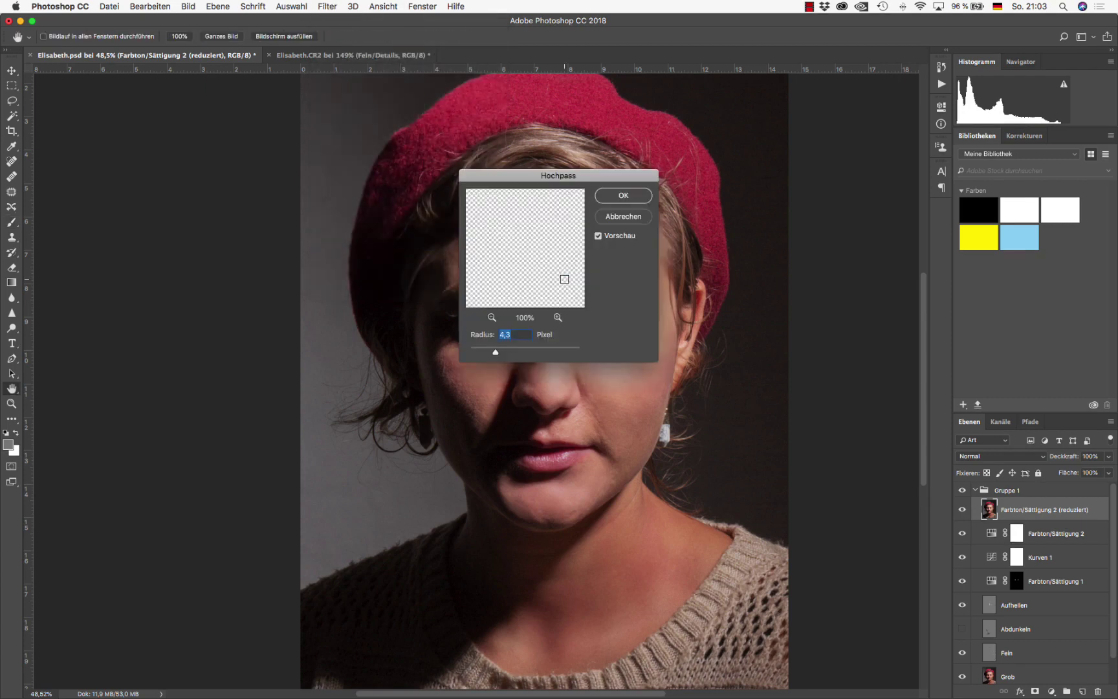
{"action": "left_click_drag", "start_coordinate": [551, 176], "coordinate": [788, 235]}
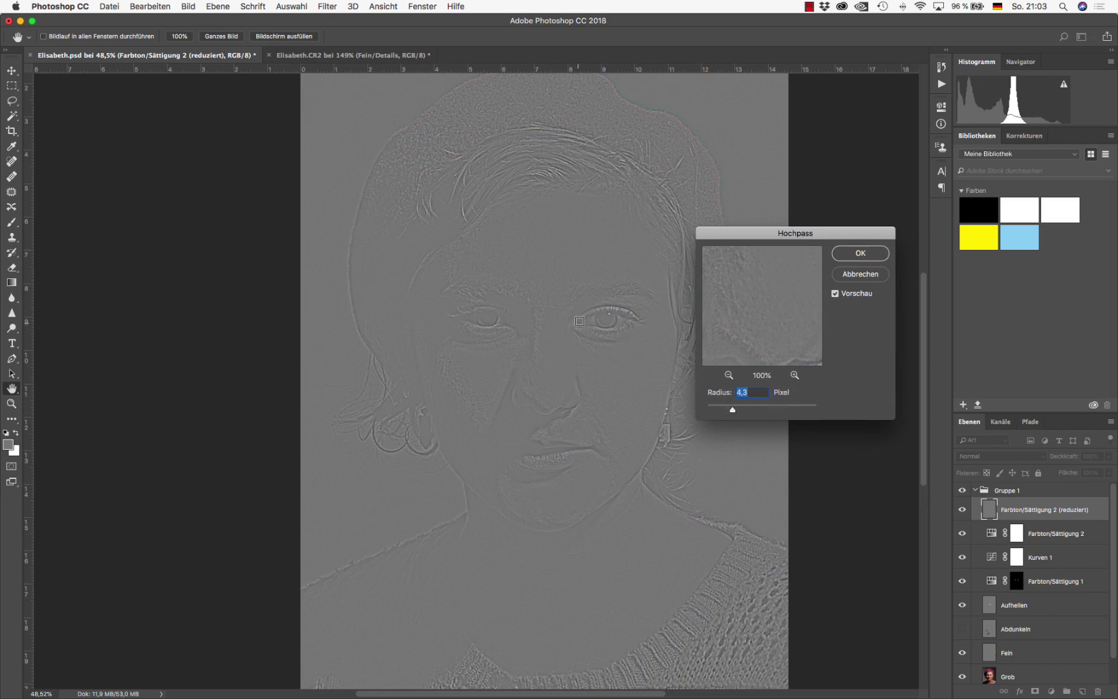
{"action": "left_click", "coordinate": [770, 406]}
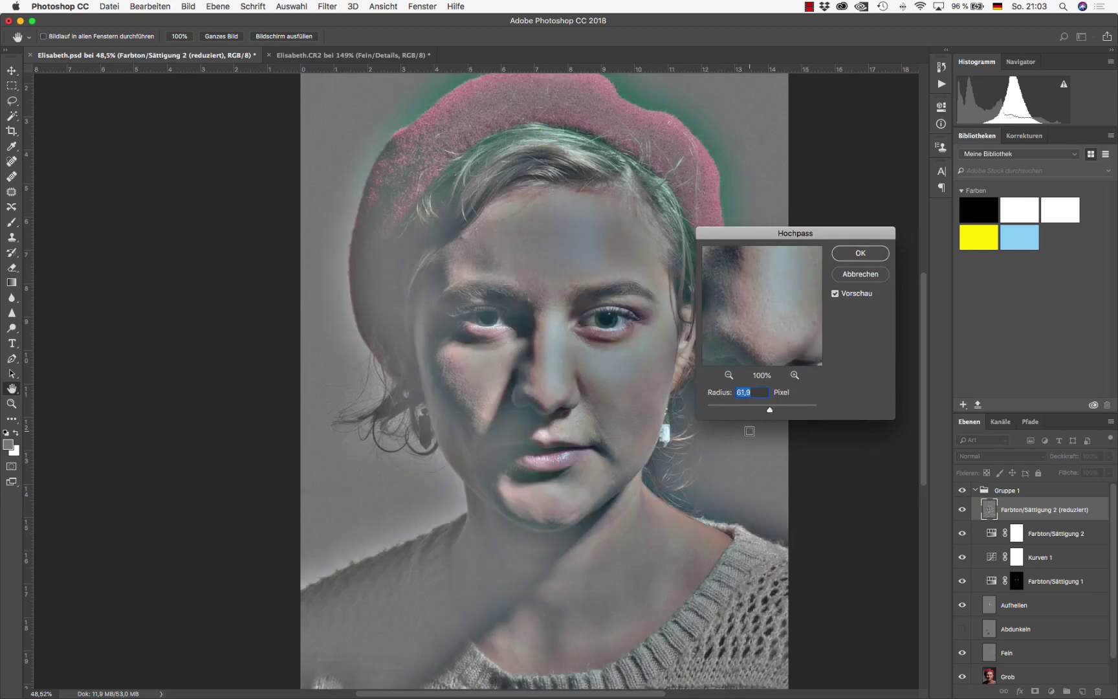
{"action": "left_click_drag", "start_coordinate": [754, 412], "coordinate": [756, 414]}
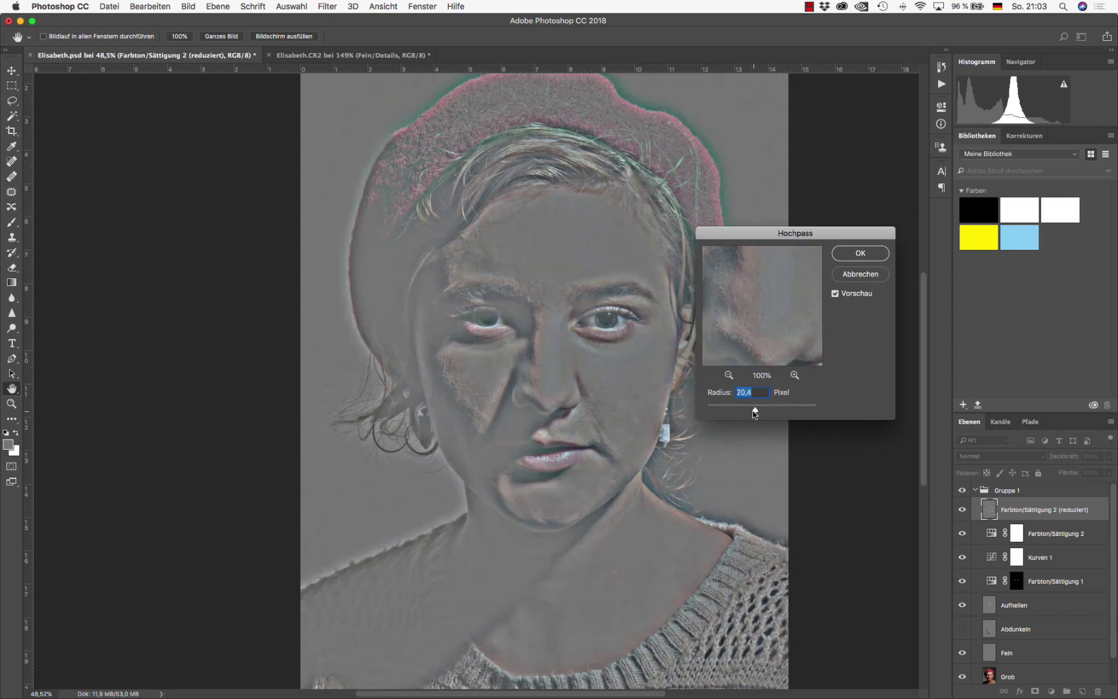
{"action": "left_click", "coordinate": [728, 408]}
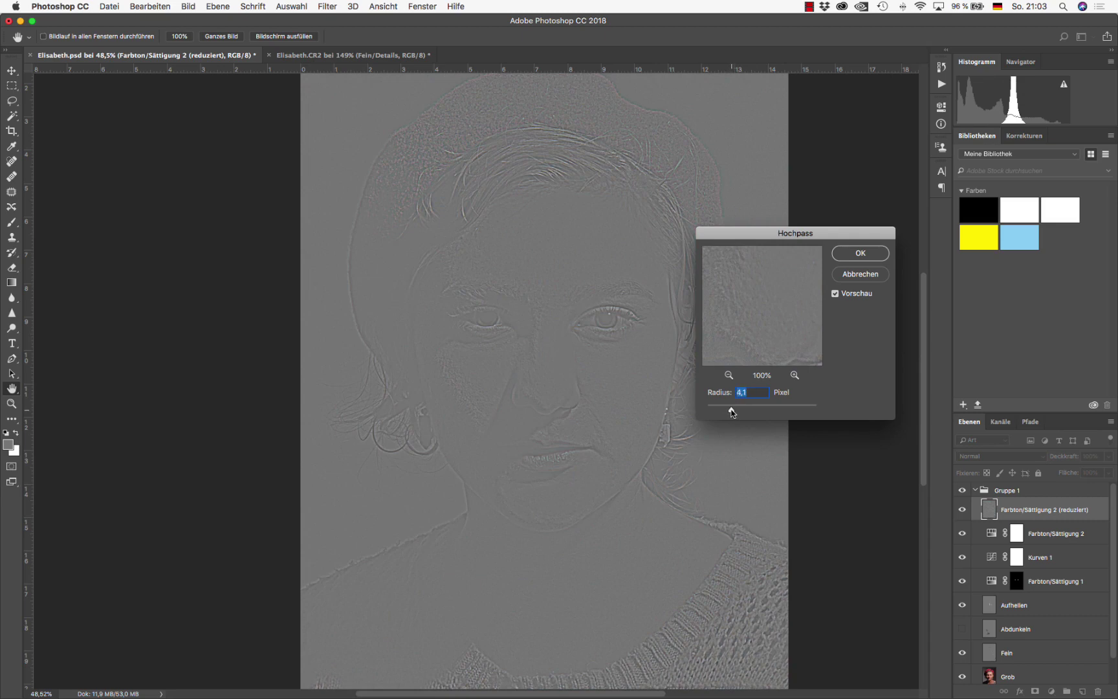
{"action": "left_click", "coordinate": [846, 256]}
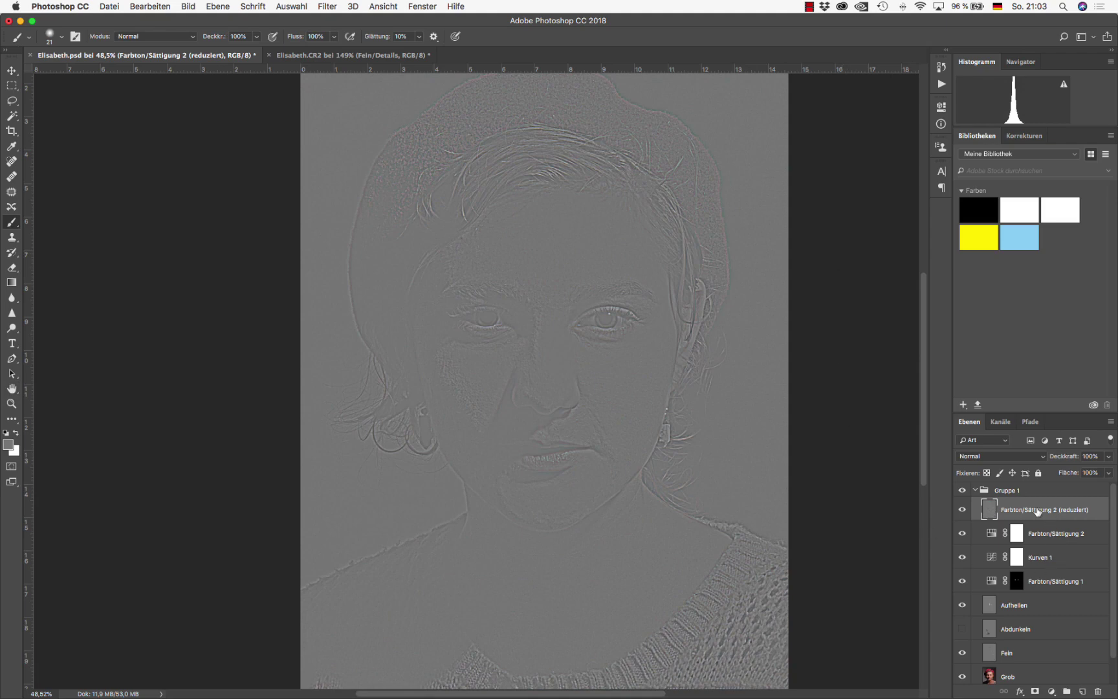
Blend the high-pass layer as Weiches Licht and compare the portrait with and without it.
{"action": "left_click", "coordinate": [1007, 457]}
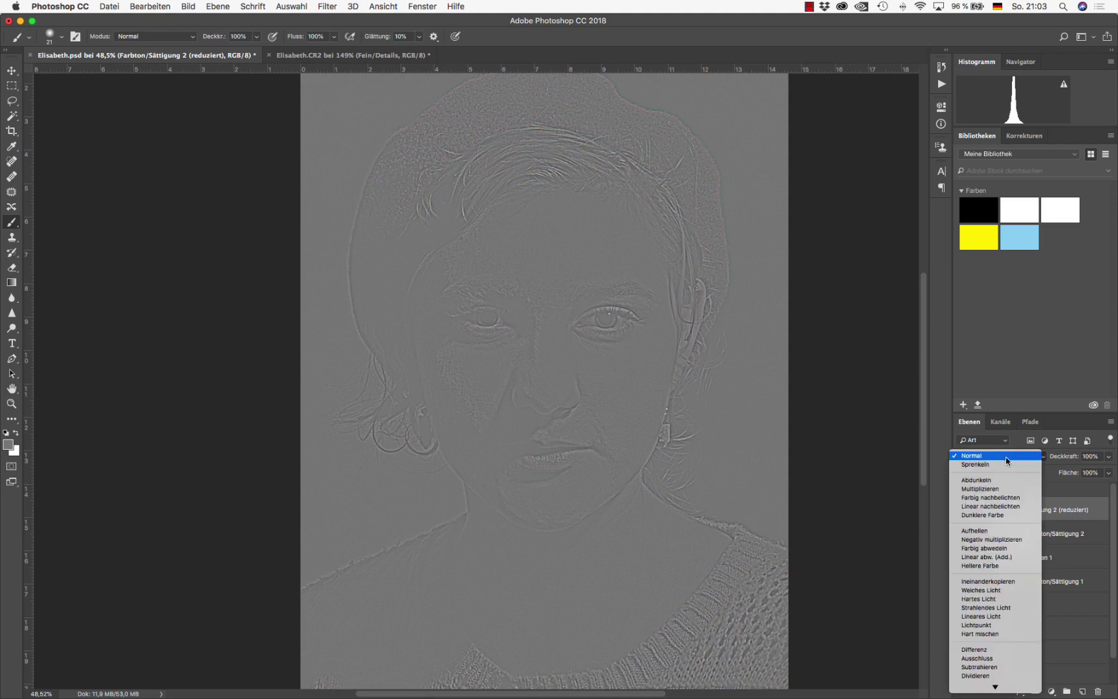
{"action": "left_click", "coordinate": [989, 590]}
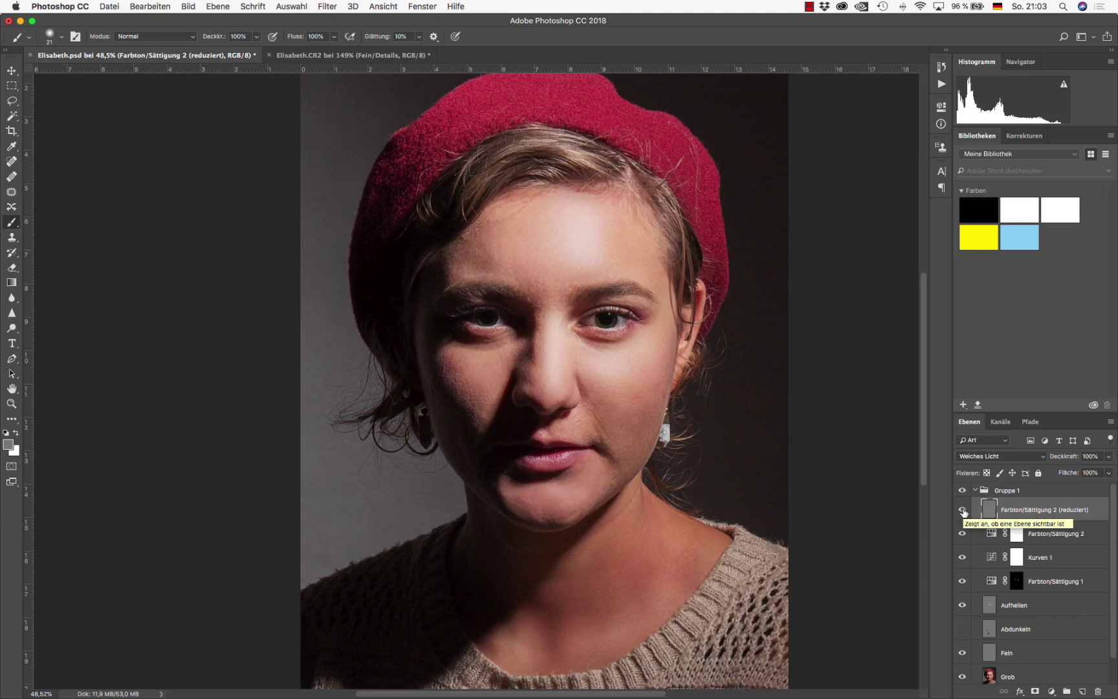
{"action": "left_click", "coordinate": [963, 510]}
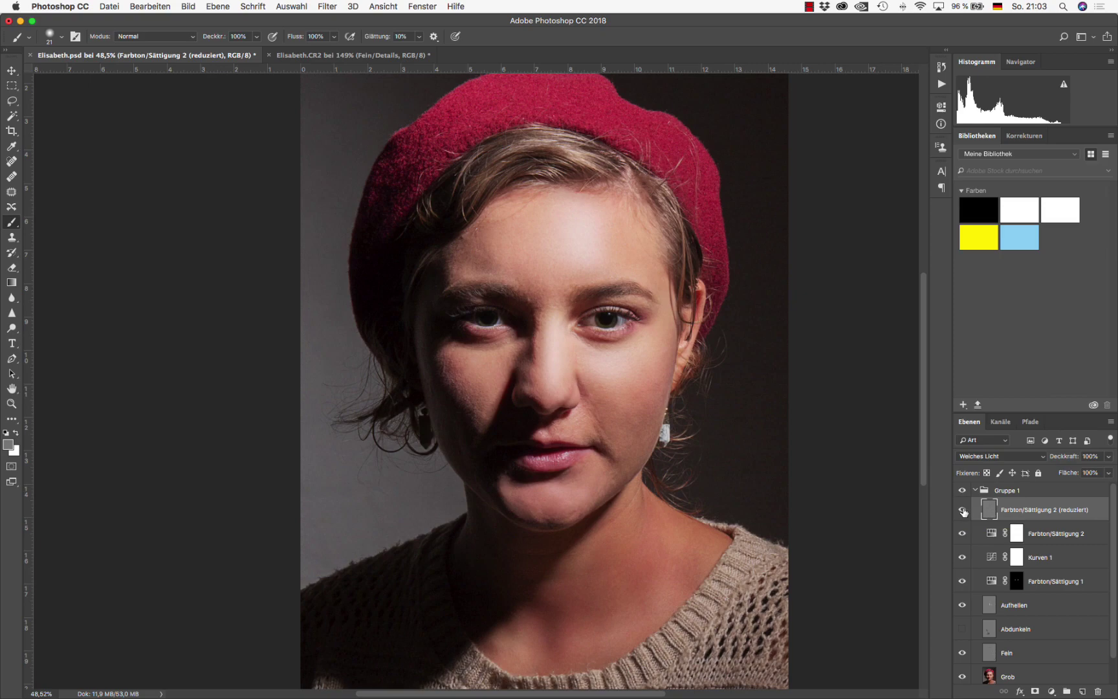
{"action": "scroll", "coordinate": [636, 335], "scroll_direction": "up", "scroll_amount": 5}
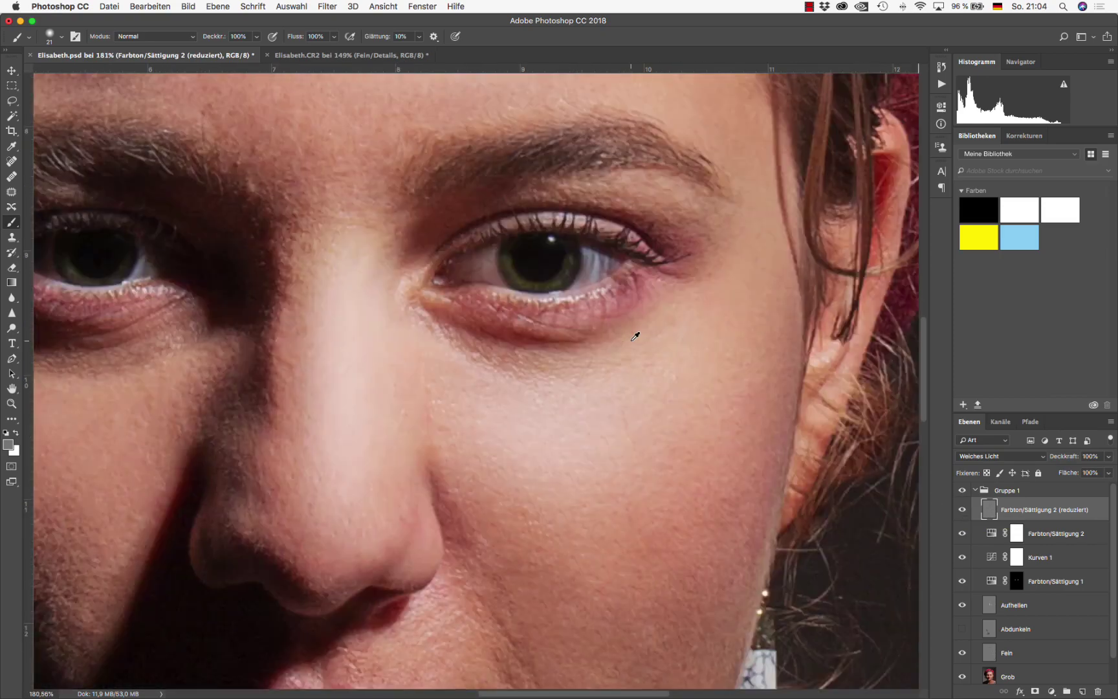
{"action": "scroll", "coordinate": [636, 336], "scroll_direction": "down", "scroll_amount": 3}
Try Hartes Licht, then return the high-pass layer to Weiches Licht and recheck the sharpening.
{"action": "left_click", "coordinate": [992, 456]}
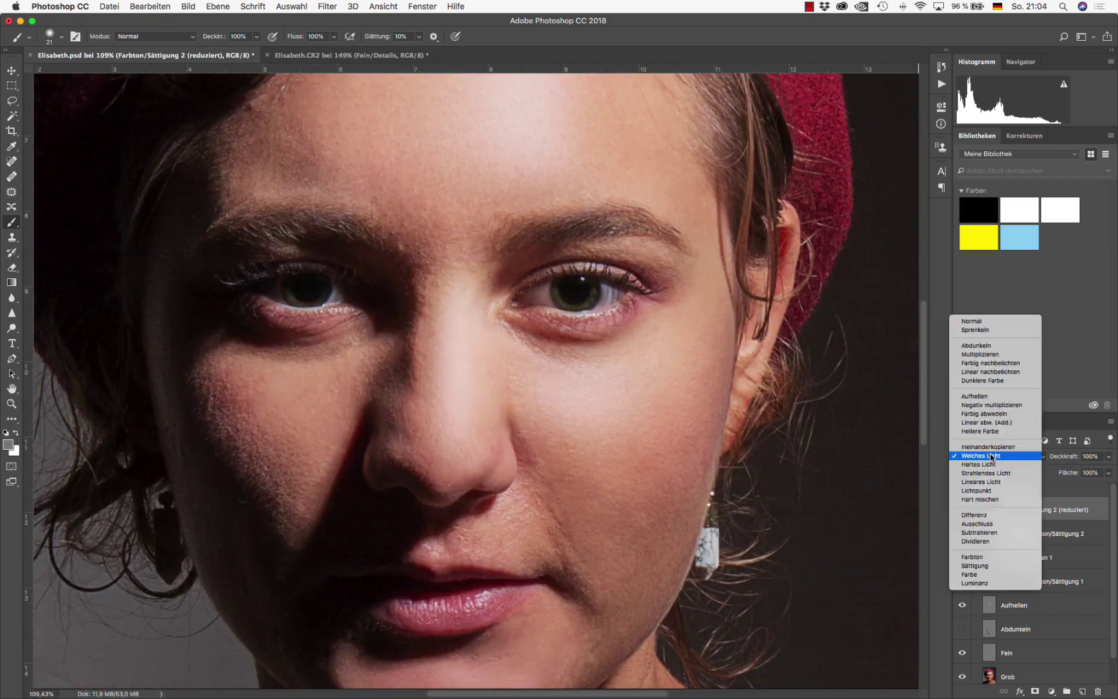
{"action": "left_click", "coordinate": [989, 464]}
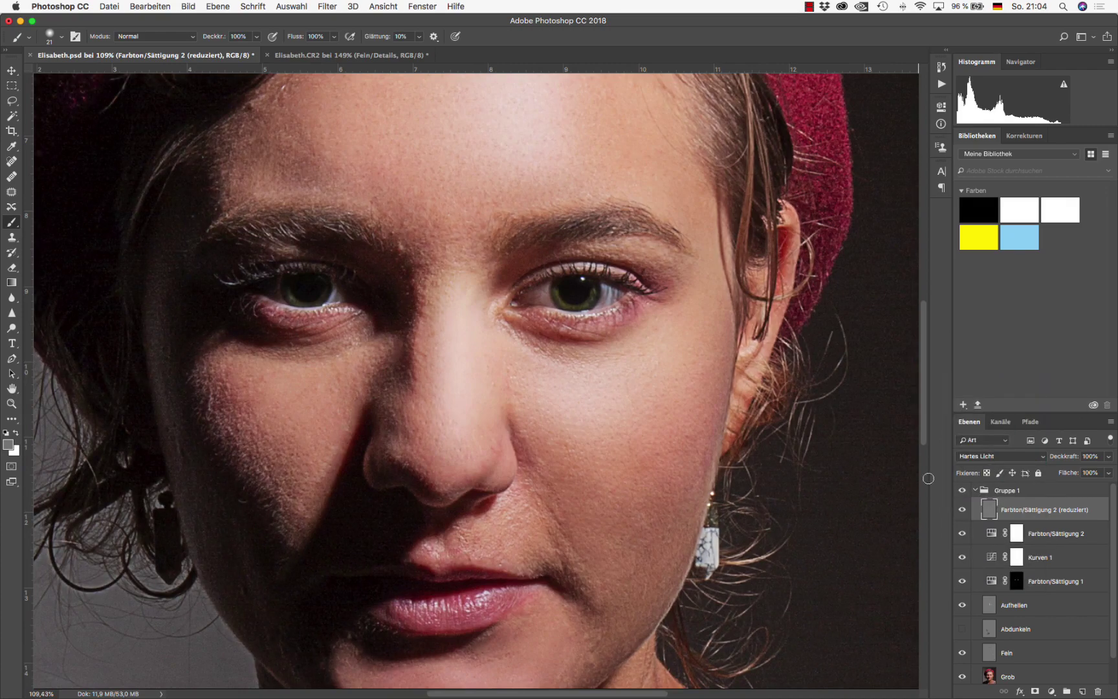
{"action": "scroll", "coordinate": [657, 495], "scroll_direction": "down", "scroll_amount": 2}
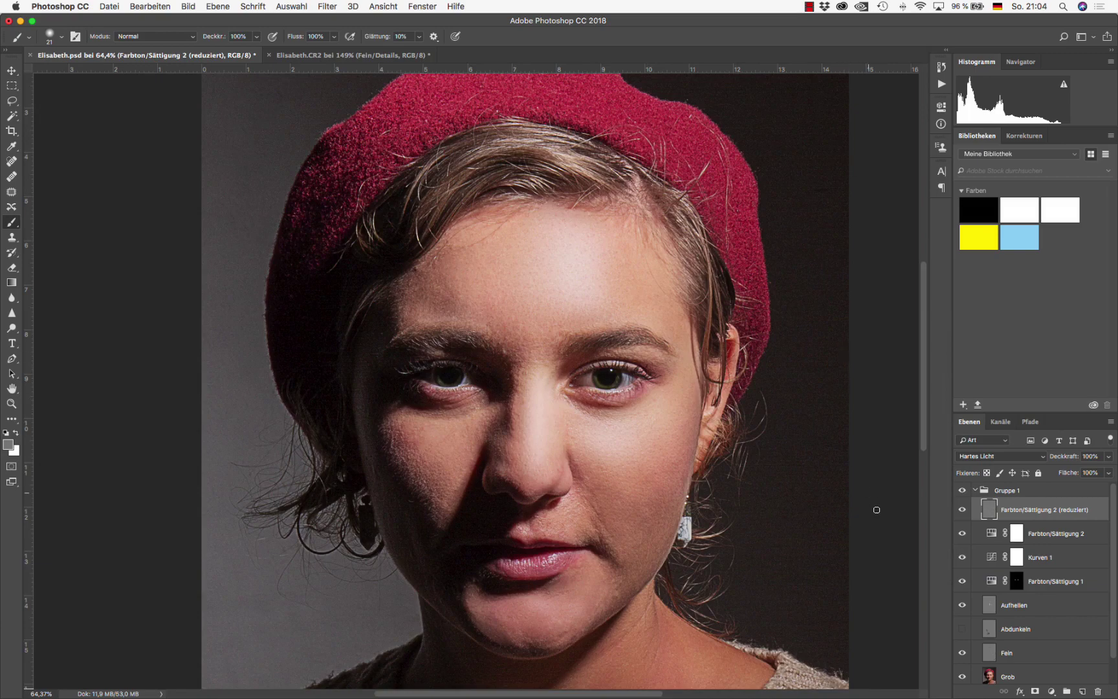
{"action": "left_click", "coordinate": [990, 456]}
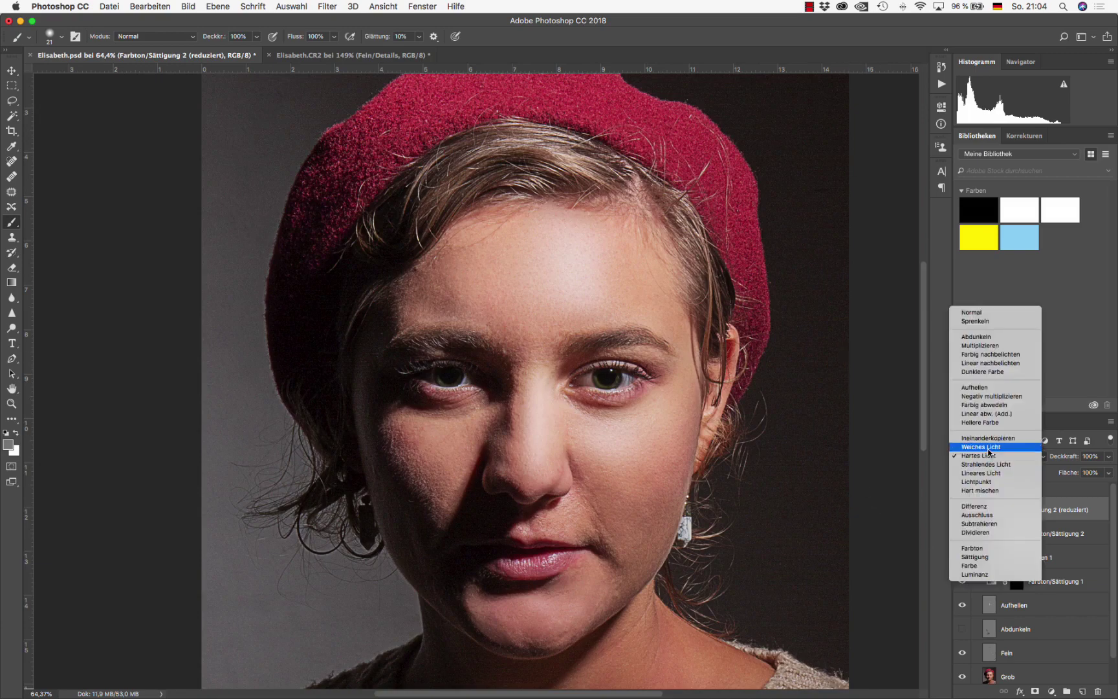
{"action": "left_click", "coordinate": [988, 448]}
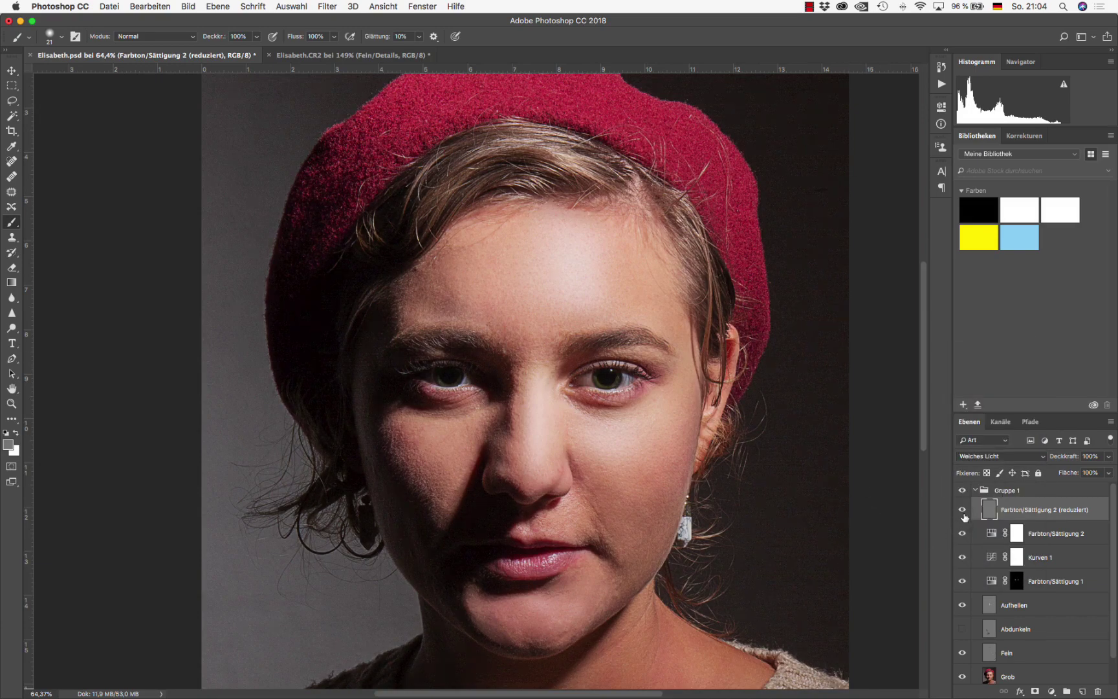
{"action": "left_click", "coordinate": [963, 513]}
{"action": "scroll", "coordinate": [723, 514], "scroll_direction": "down", "scroll_amount": 3}
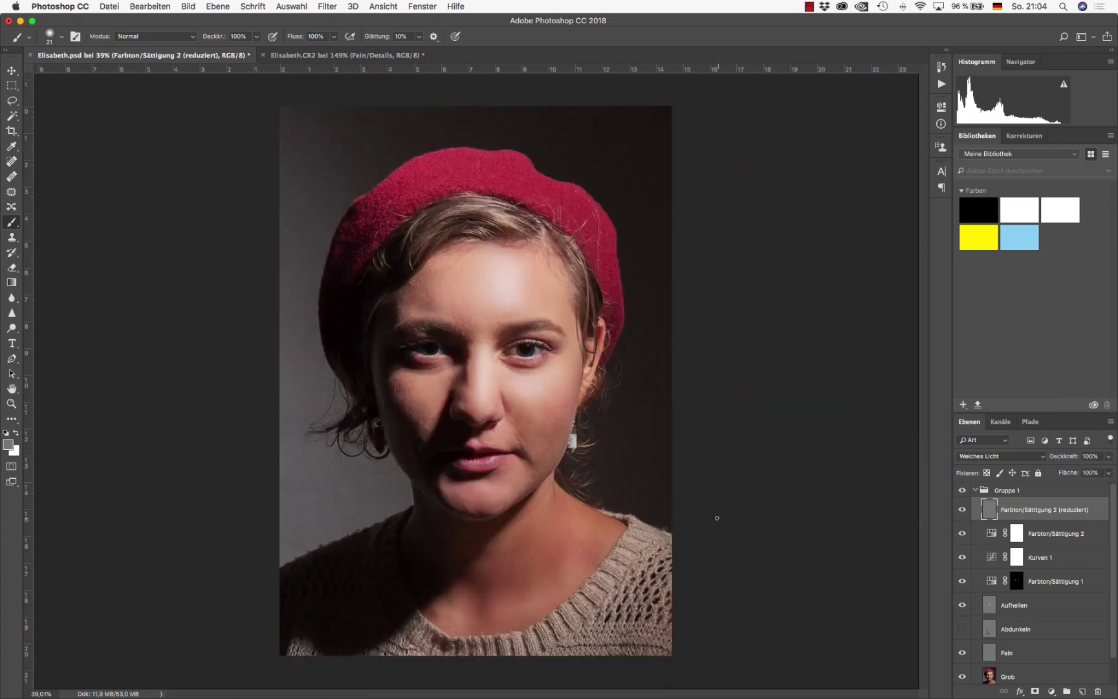